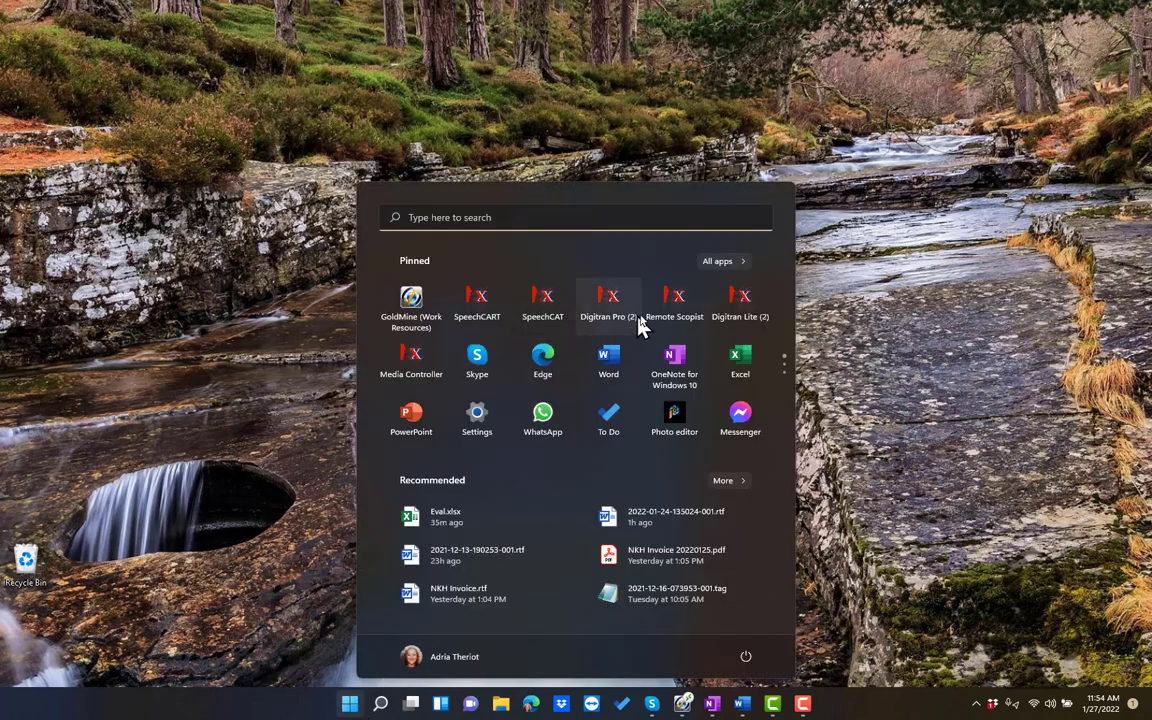
# Launch Digitran Lite and restore its window to a smaller size on the desktop
pyautogui.click(748, 323)
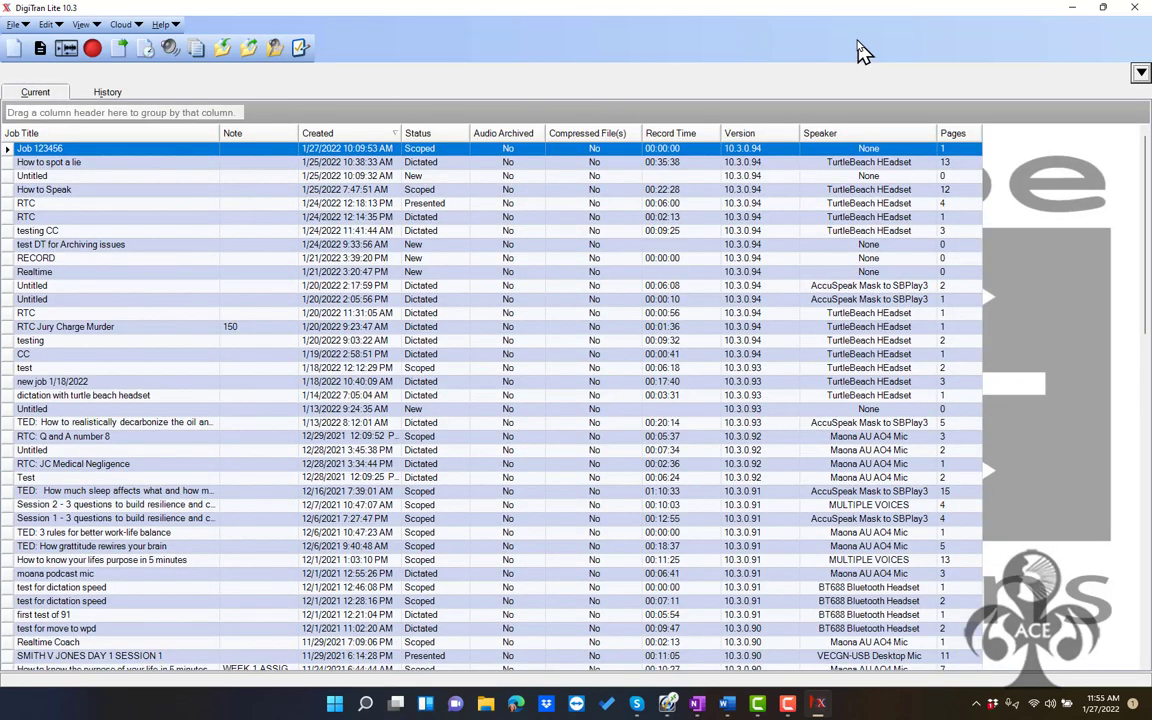
pyautogui.click(1102, 9)
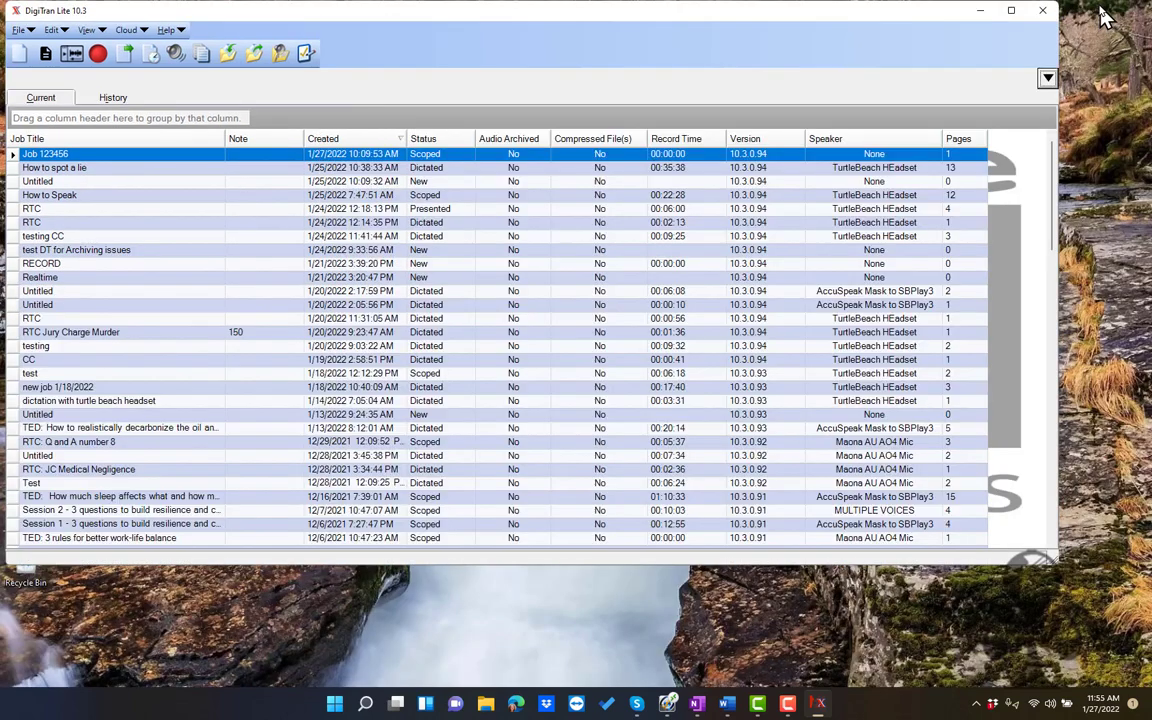
pyautogui.doubleClick(757, 22)
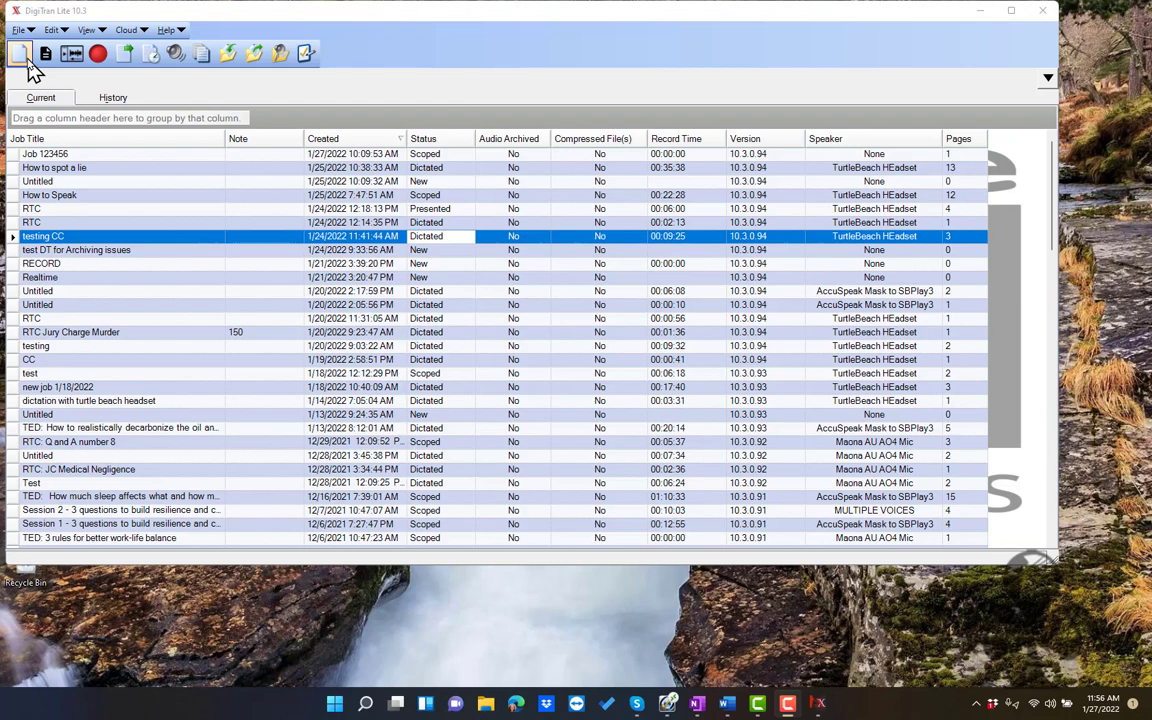
# Create a new job titled "this is my title" with the note 01-27-2022
pyautogui.click(26, 60)
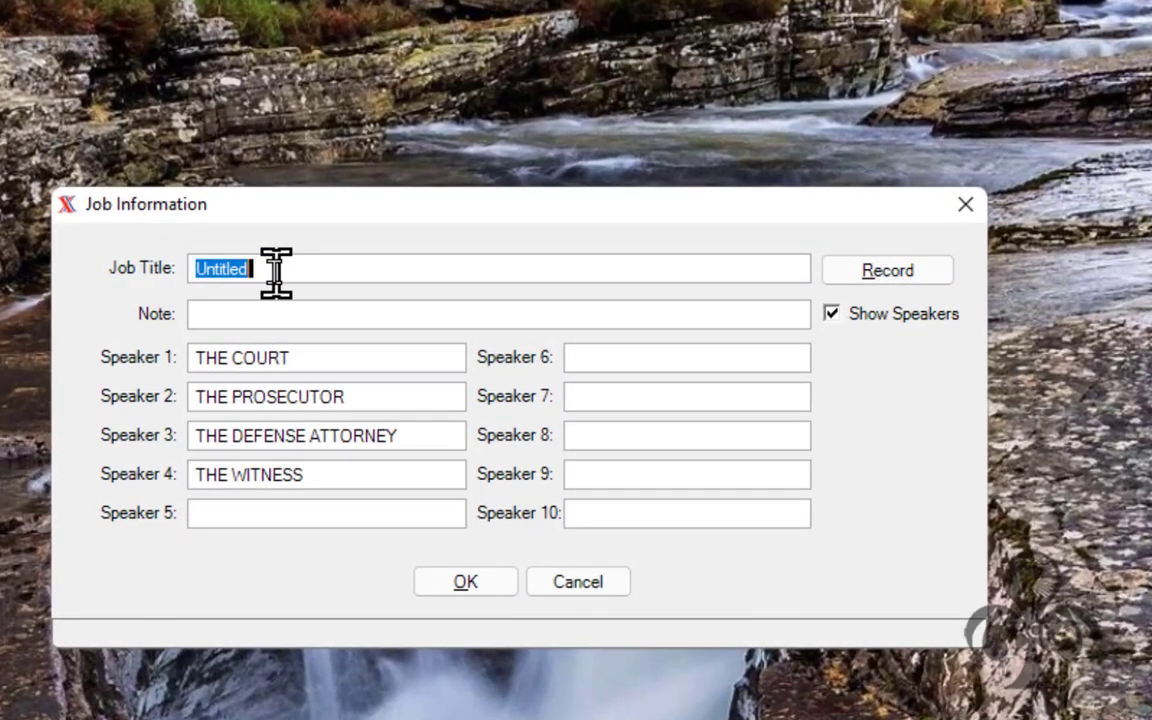
pyautogui.write('this is my')
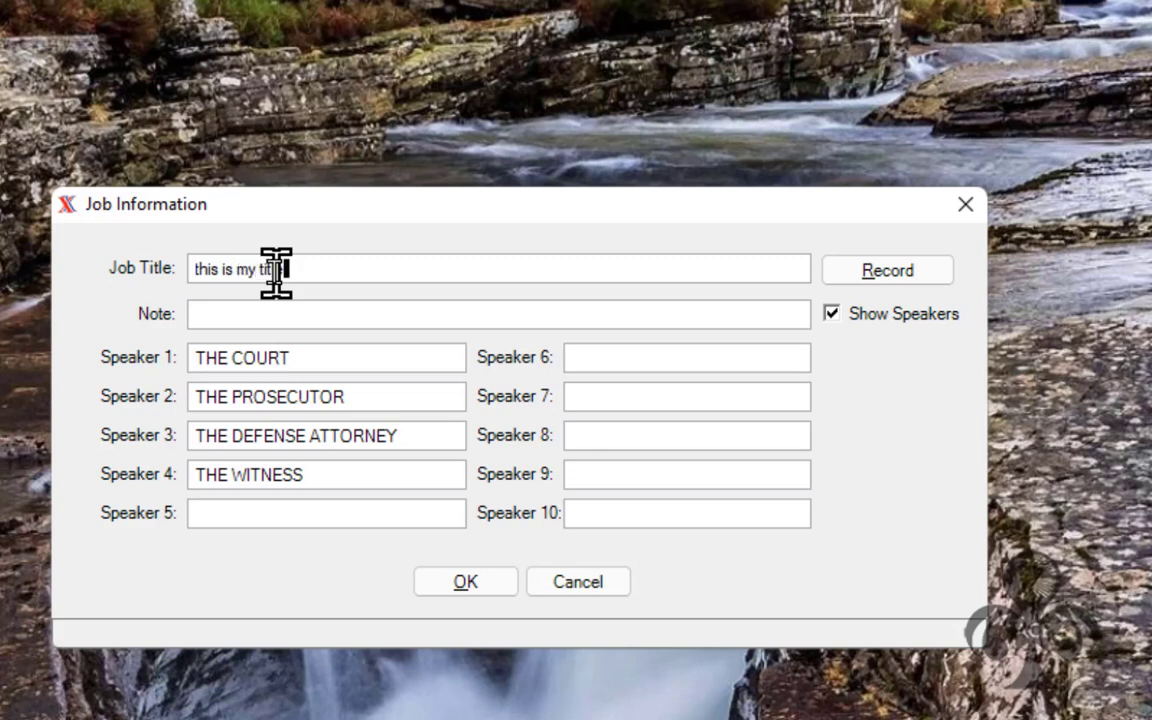
pyautogui.click(280, 316)
pyautogui.write('01-27-2022')
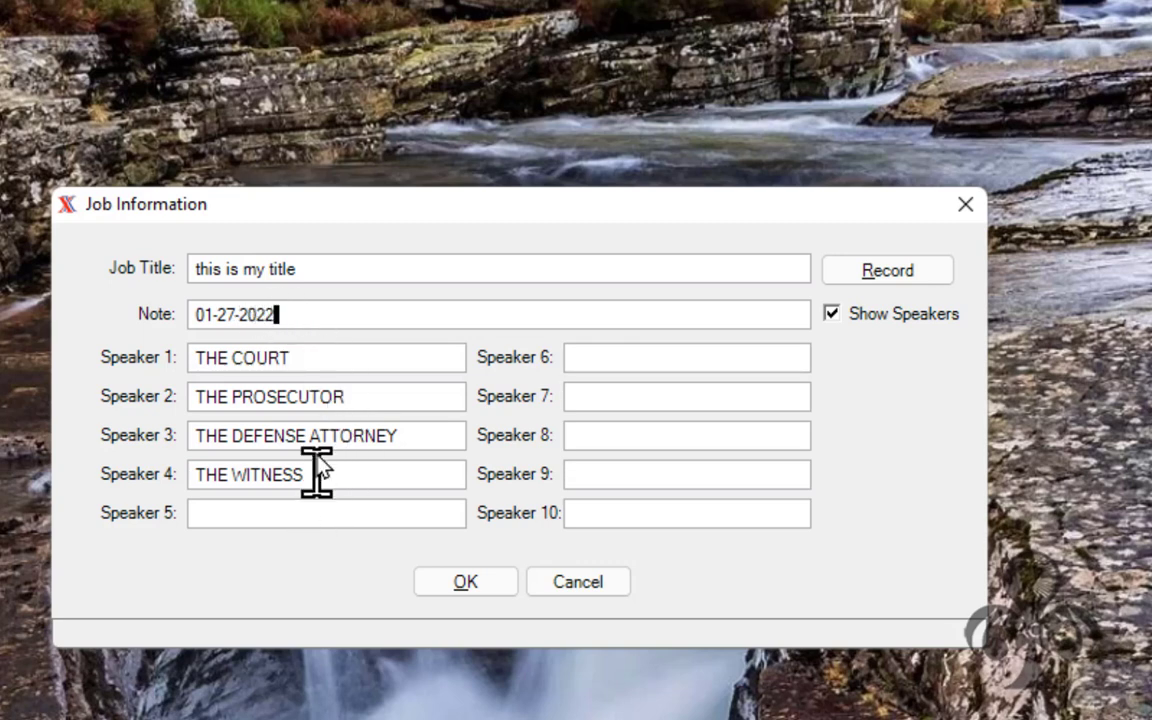
# Enter THE COURT REPORTER as Speaker 10, THE CLERK as Speaker 9 and GUARDIAN AD LITEM as Speaker 8
pyautogui.click(322, 511)
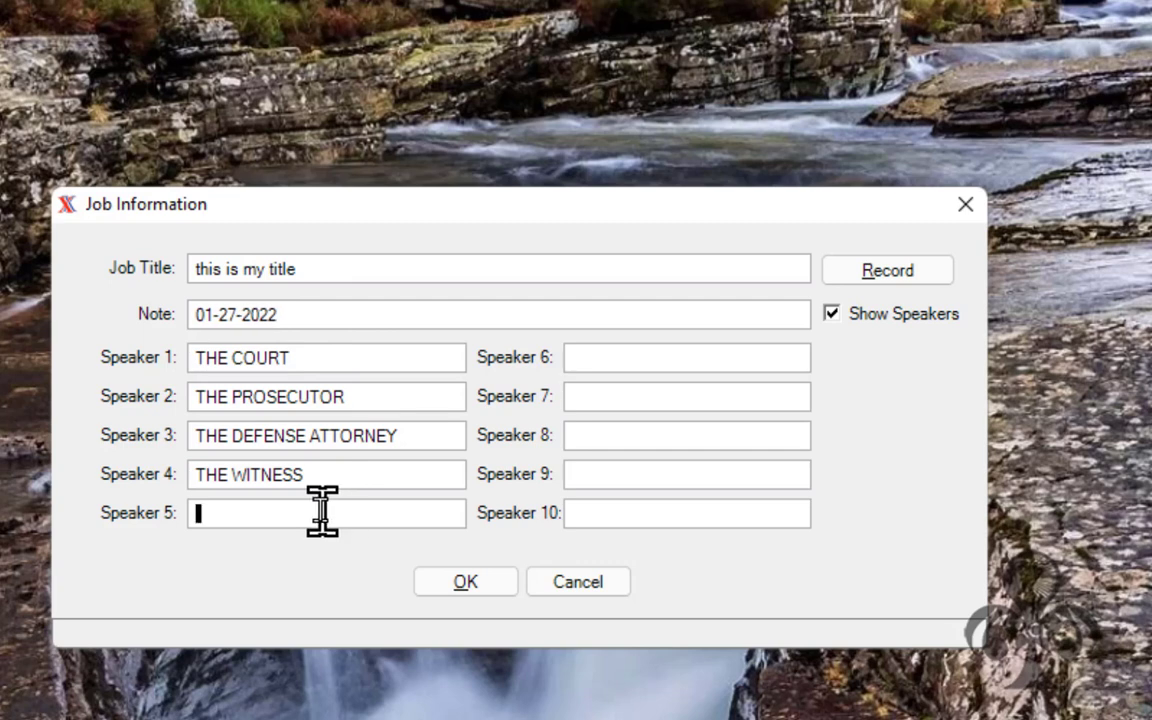
pyautogui.click(645, 512)
pyautogui.write('THE COURT REPORTER')
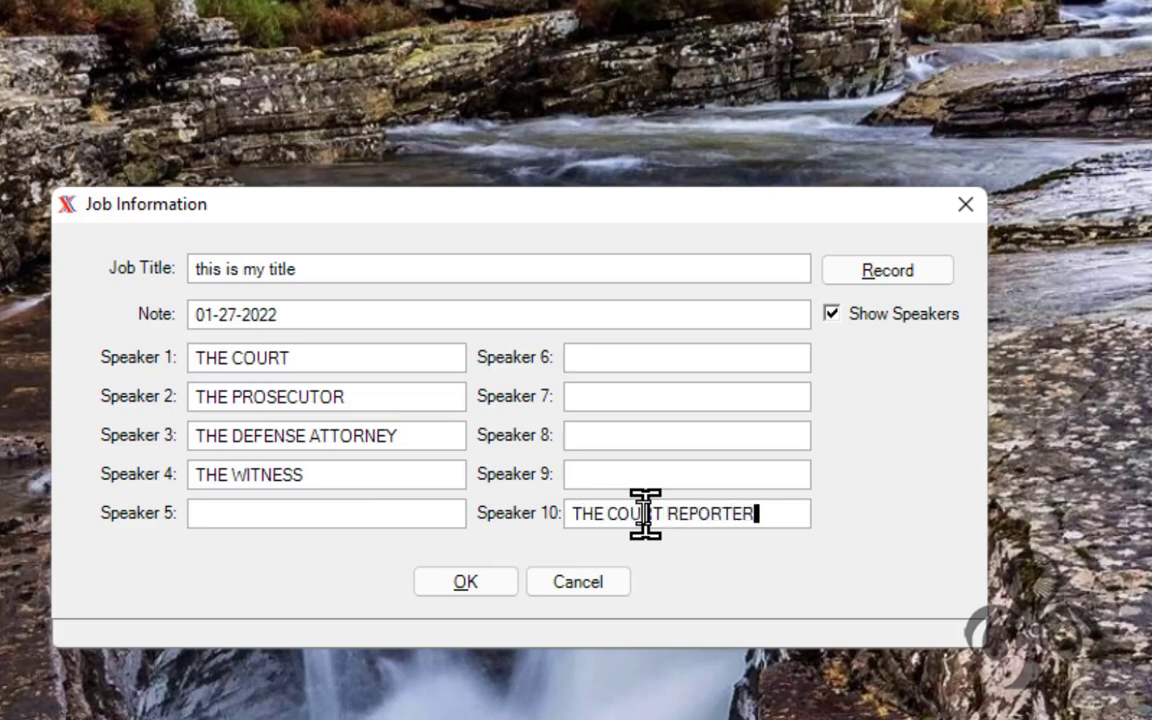
pyautogui.click(641, 470)
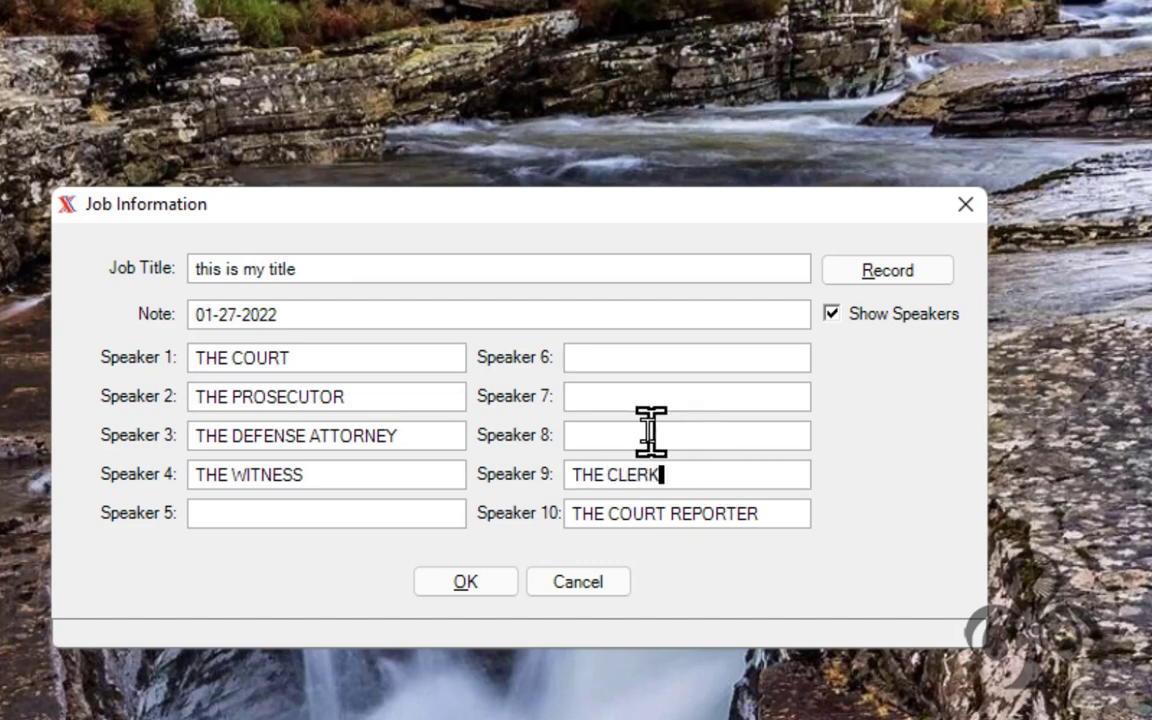
pyautogui.click(635, 440)
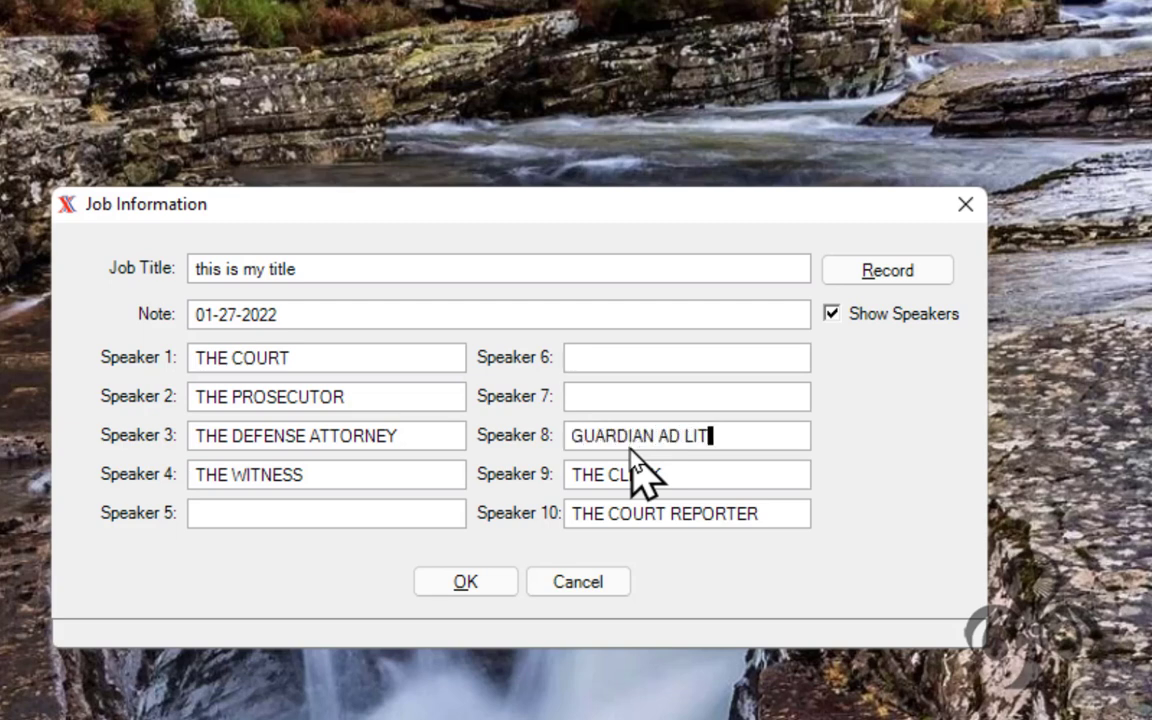
pyautogui.click(620, 397)
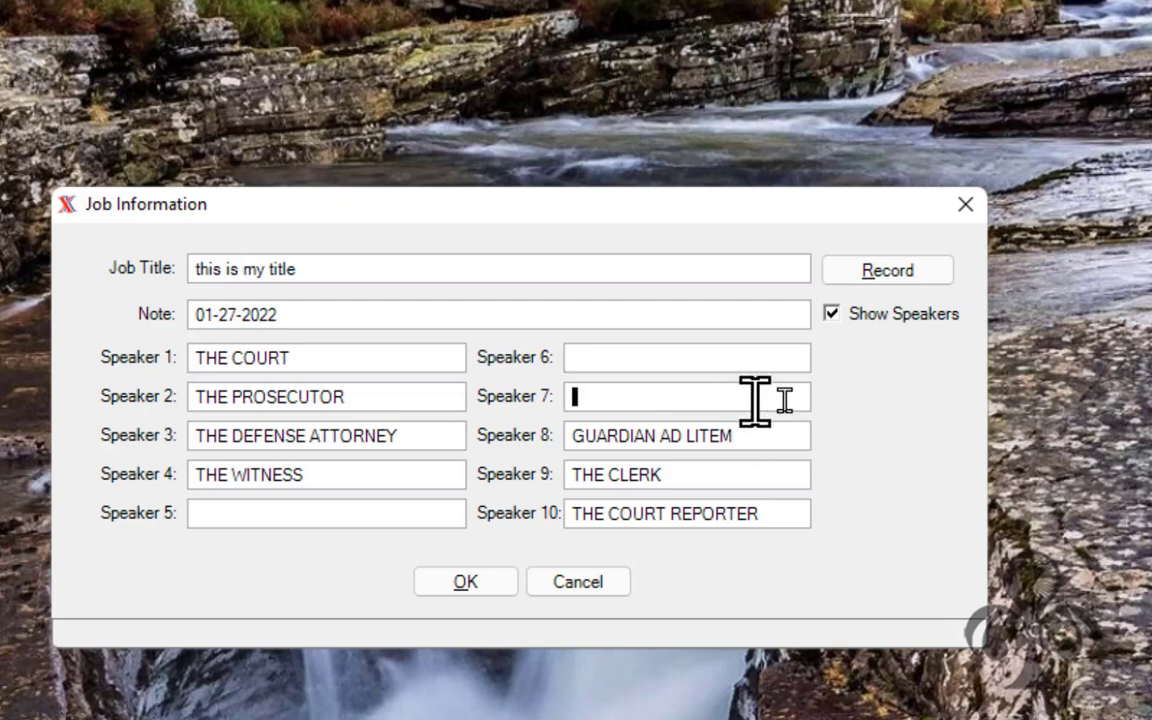
# Try to start recording the new job from its job information and dismiss the sound device warnings
pyautogui.click(906, 271)
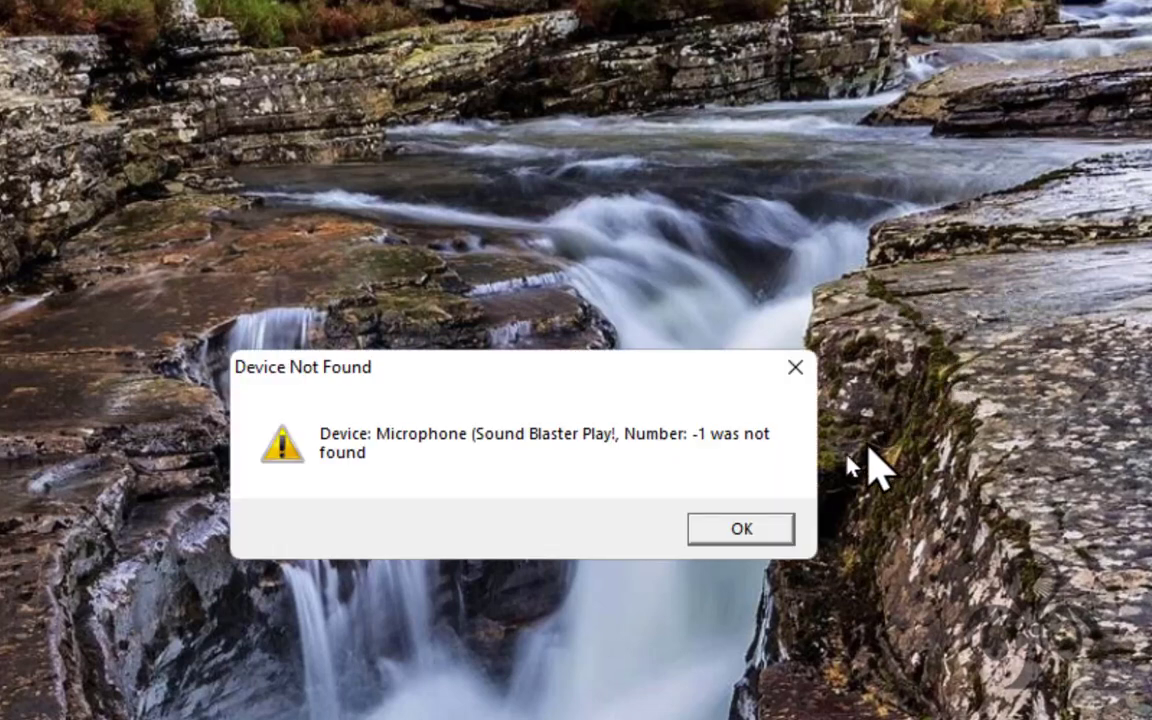
pyautogui.click(740, 530)
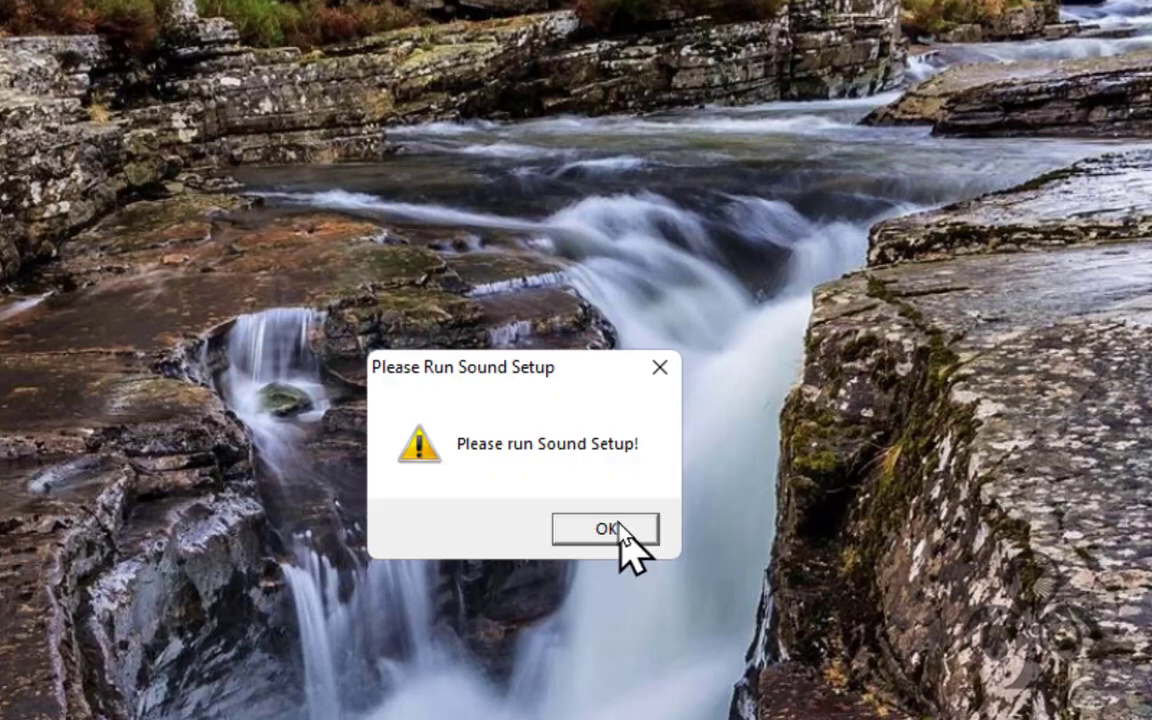
pyautogui.click(610, 530)
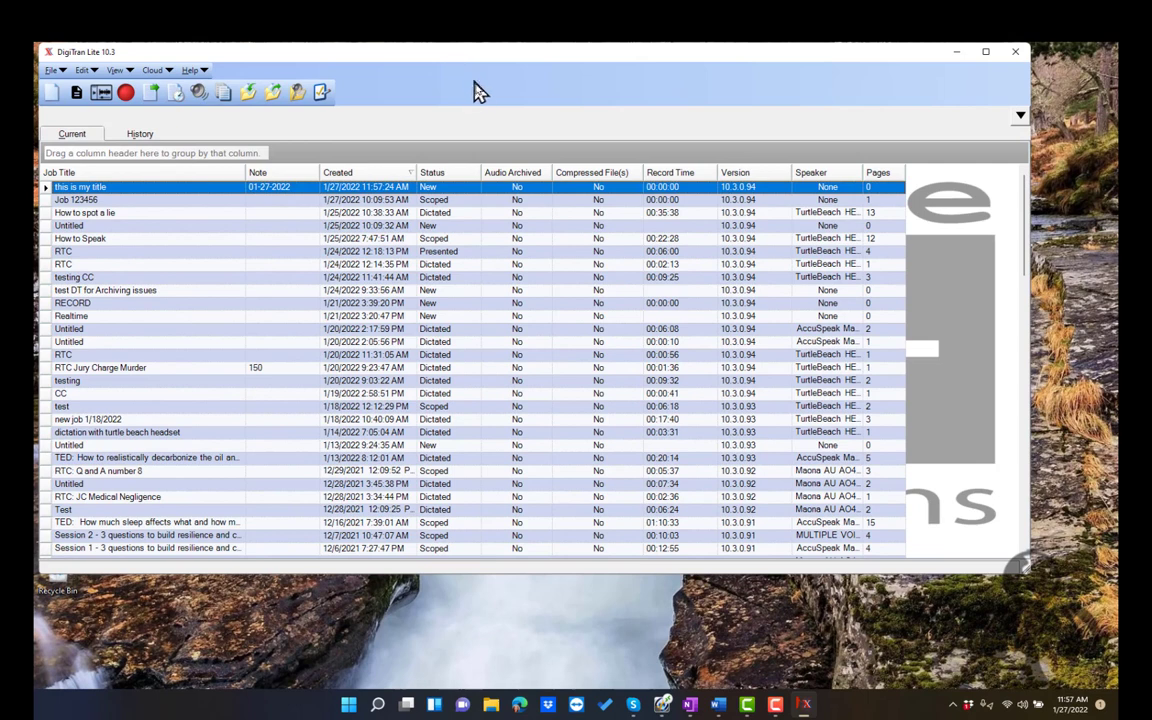
# Open the Sound Setup and name Channel 1 Room Mic 1 and Channel 2 Room Mic 2
pyautogui.click(200, 98)
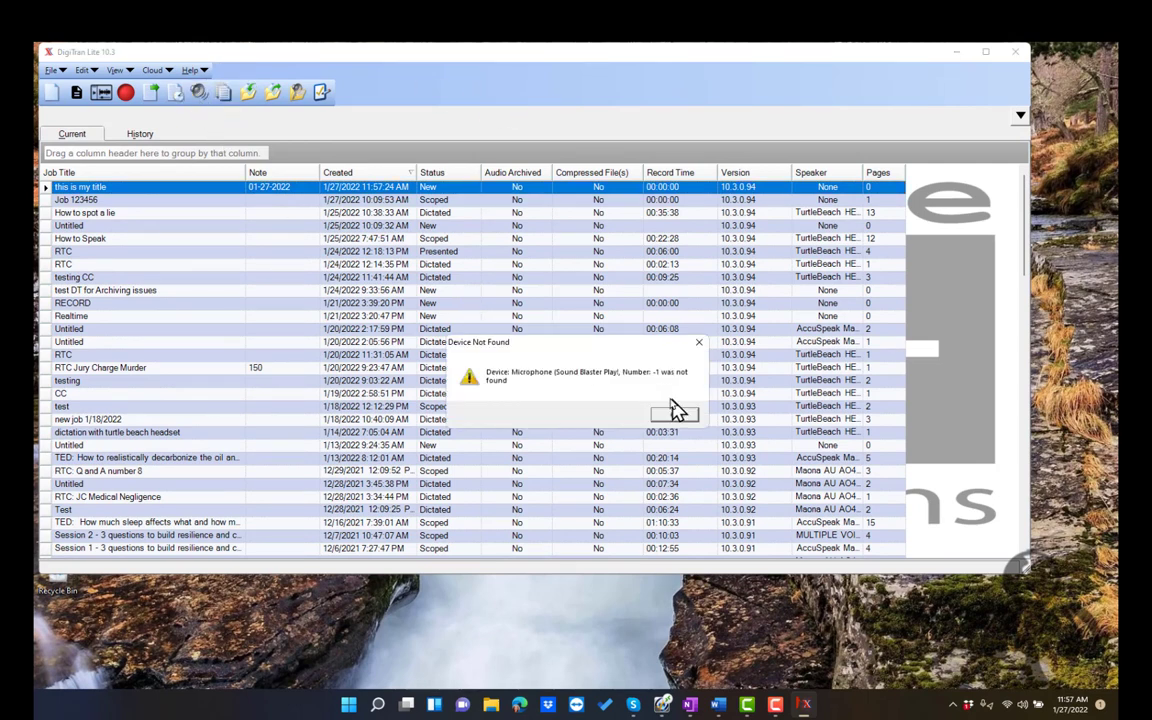
pyautogui.click(673, 418)
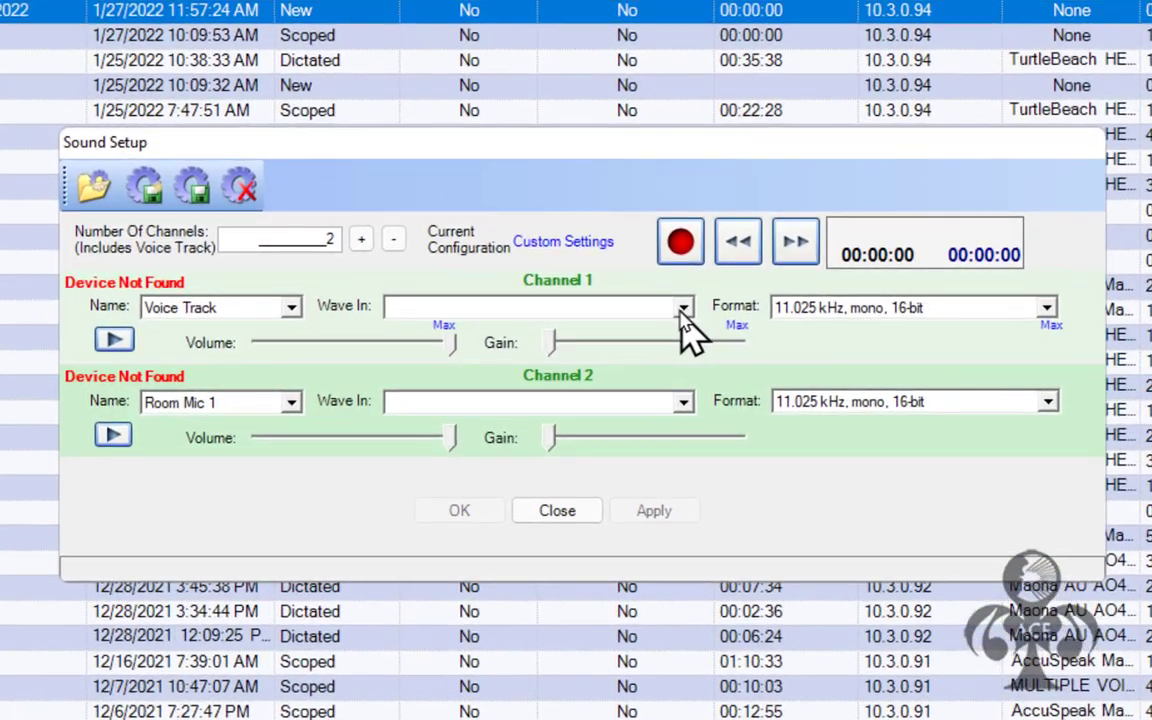
pyautogui.click(683, 309)
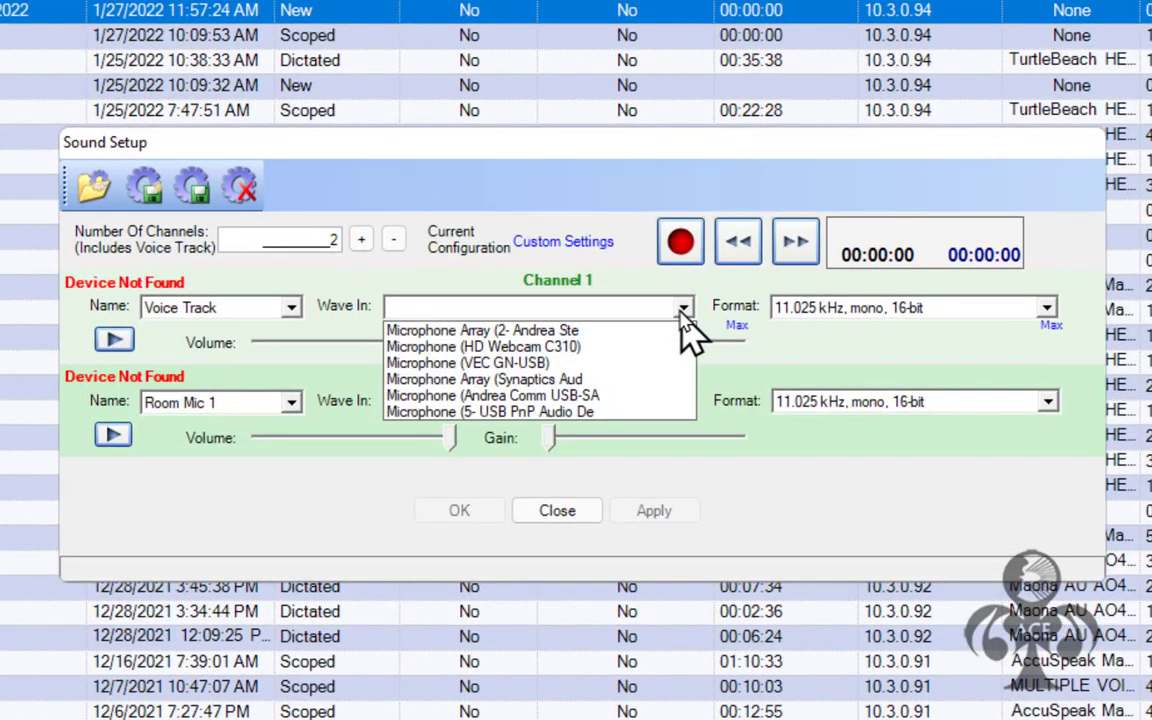
pyautogui.click(286, 309)
pyautogui.click(288, 309)
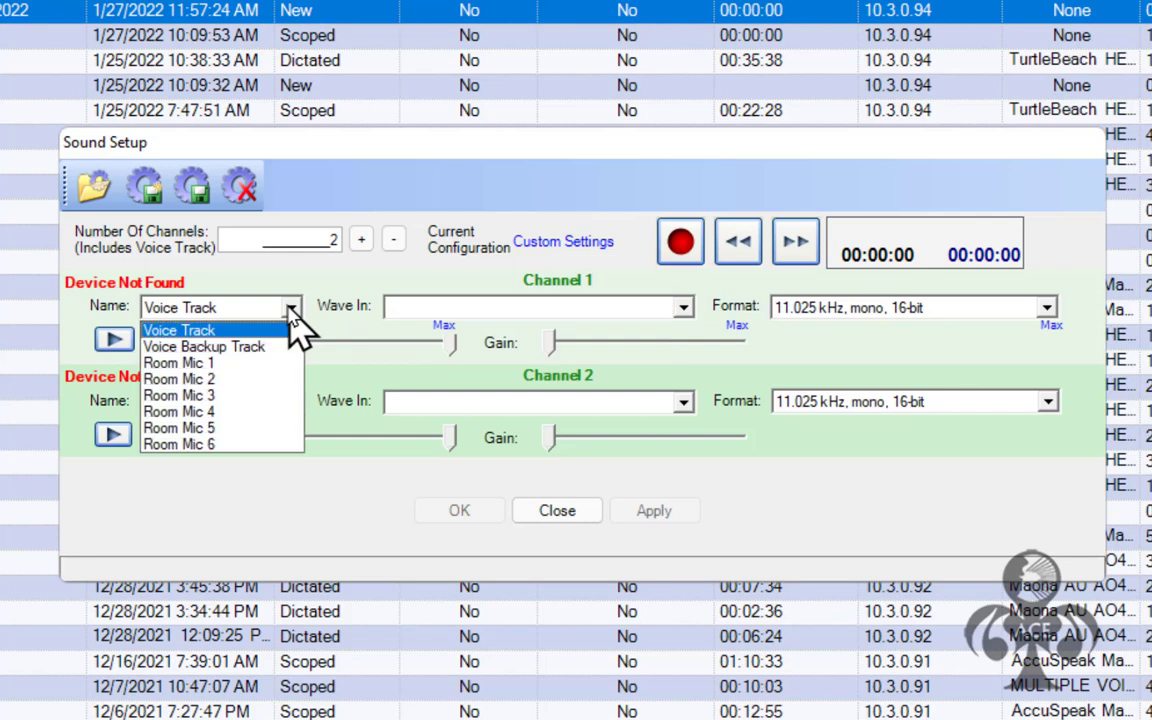
pyautogui.click(213, 366)
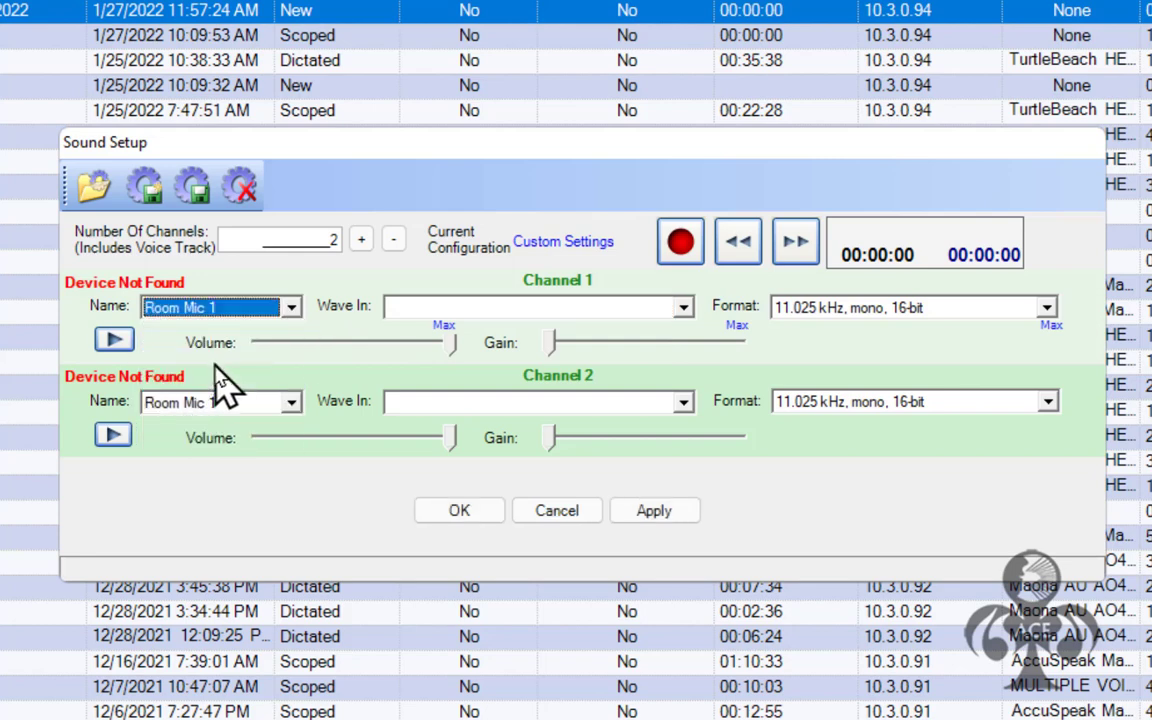
pyautogui.click(290, 404)
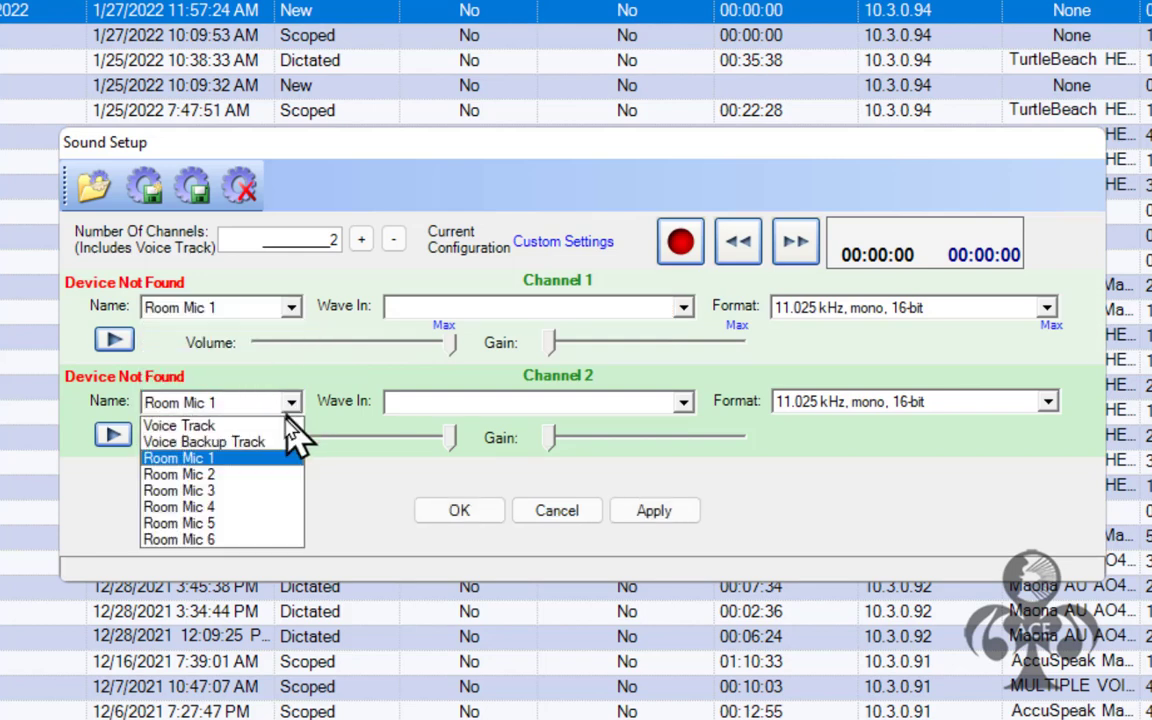
pyautogui.click(200, 474)
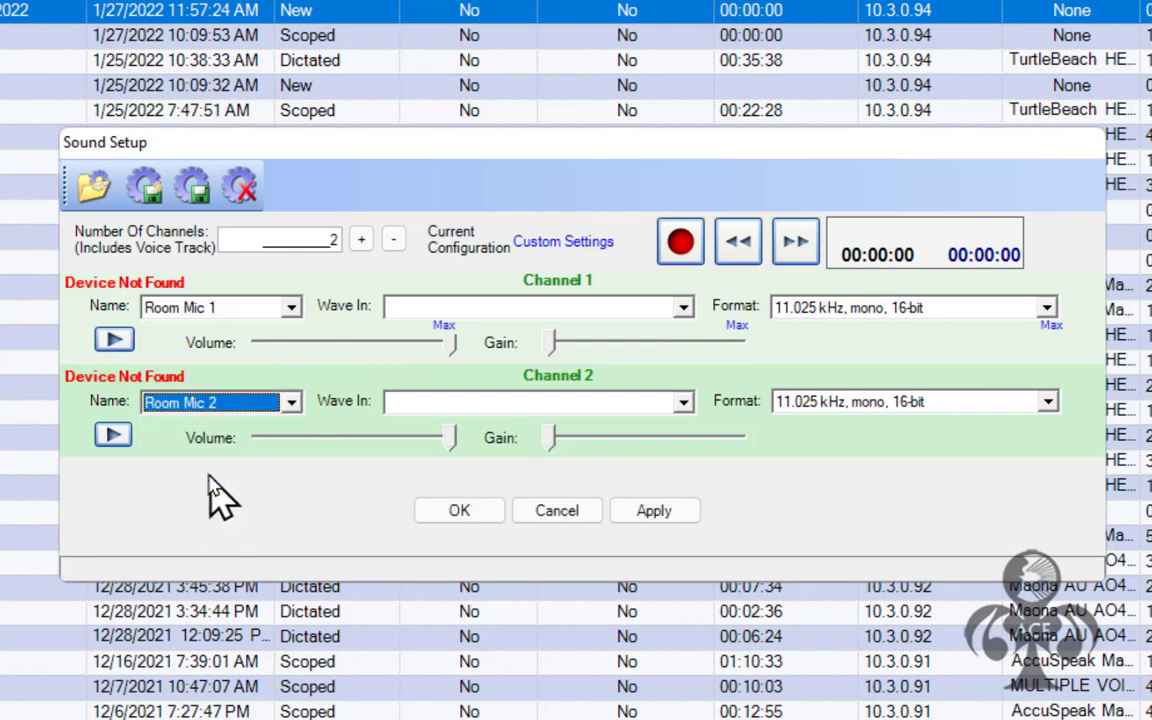
# Set Channel 1's Wave In device to Microphone Array (2- Andrea Ste
pyautogui.click(684, 308)
pyautogui.click(684, 308)
pyautogui.click(684, 308)
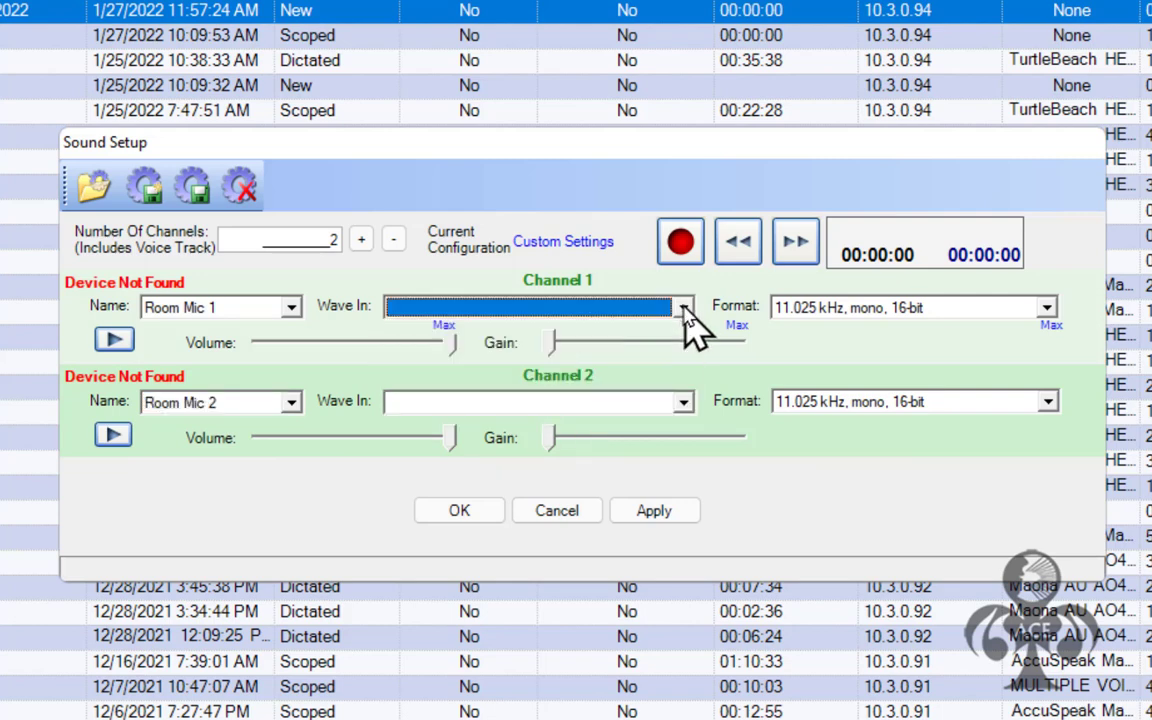
pyautogui.click(684, 308)
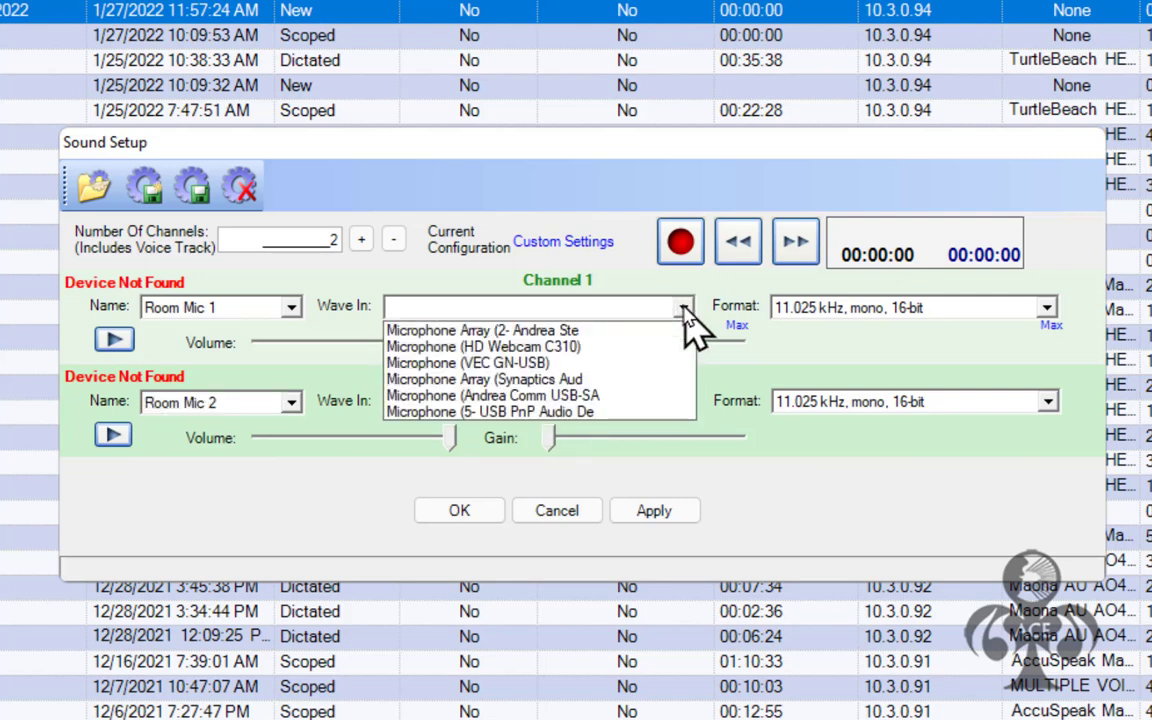
pyautogui.click(569, 331)
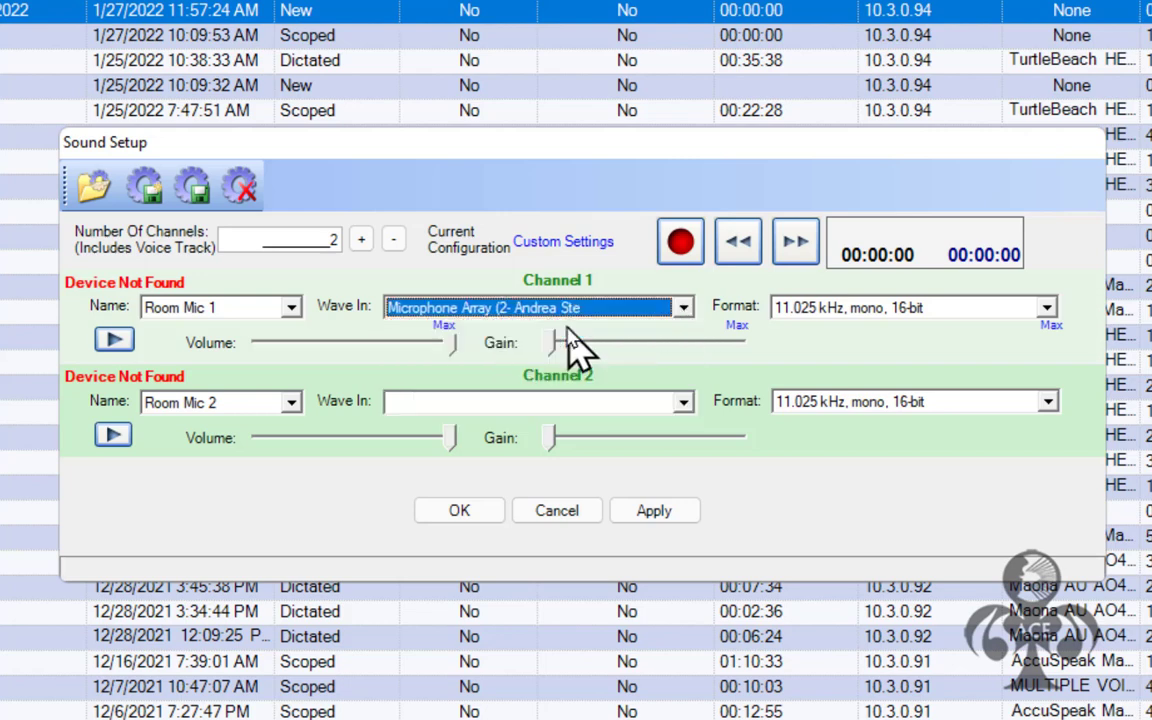
# Try Microphone (Andrea Comm USB-SA as Channel 2's Wave In device and apply the sound settings
pyautogui.click(682, 406)
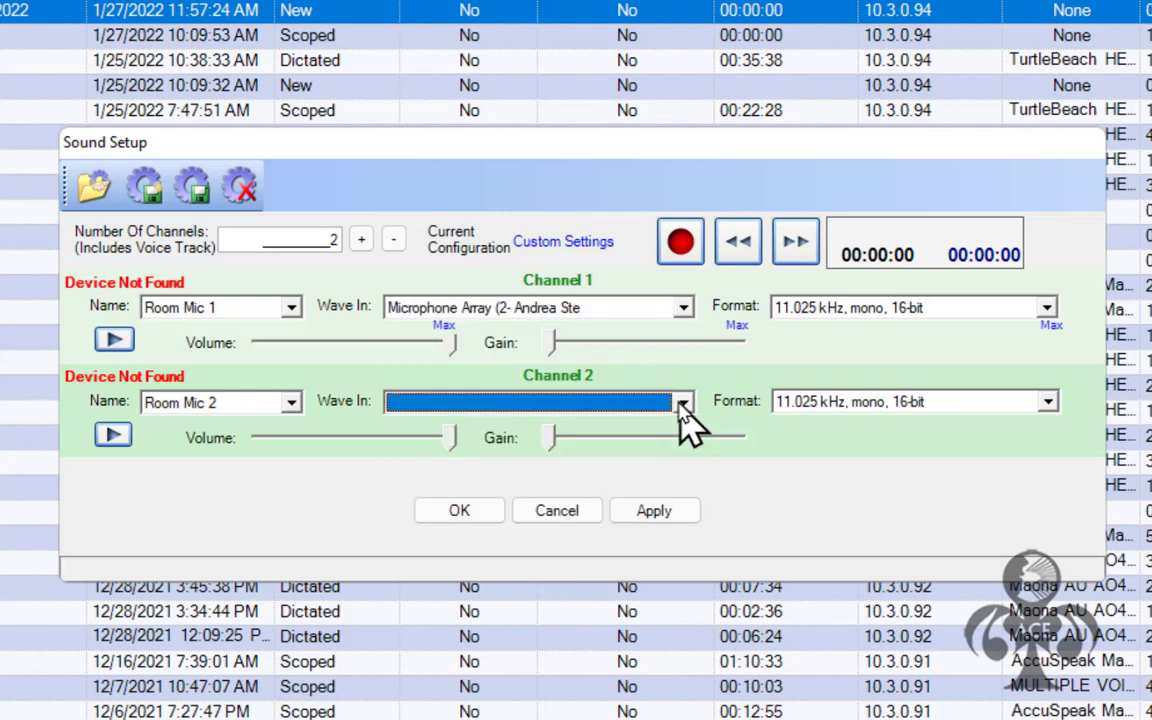
pyautogui.click(682, 406)
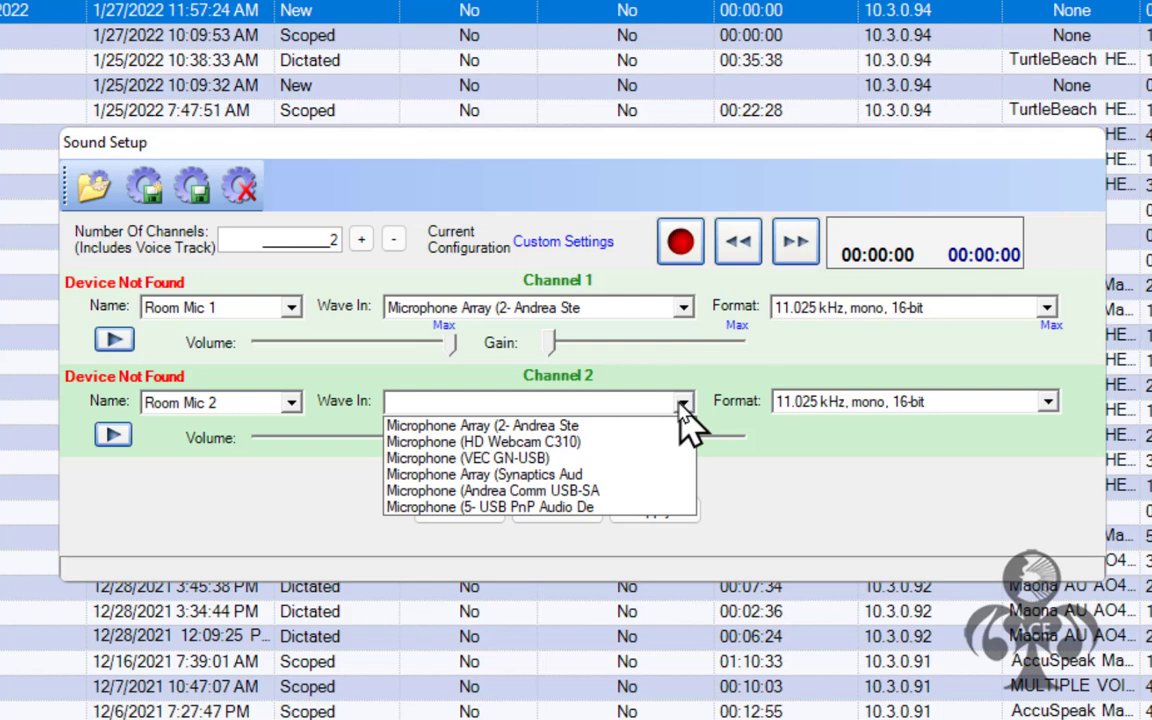
pyautogui.click(593, 490)
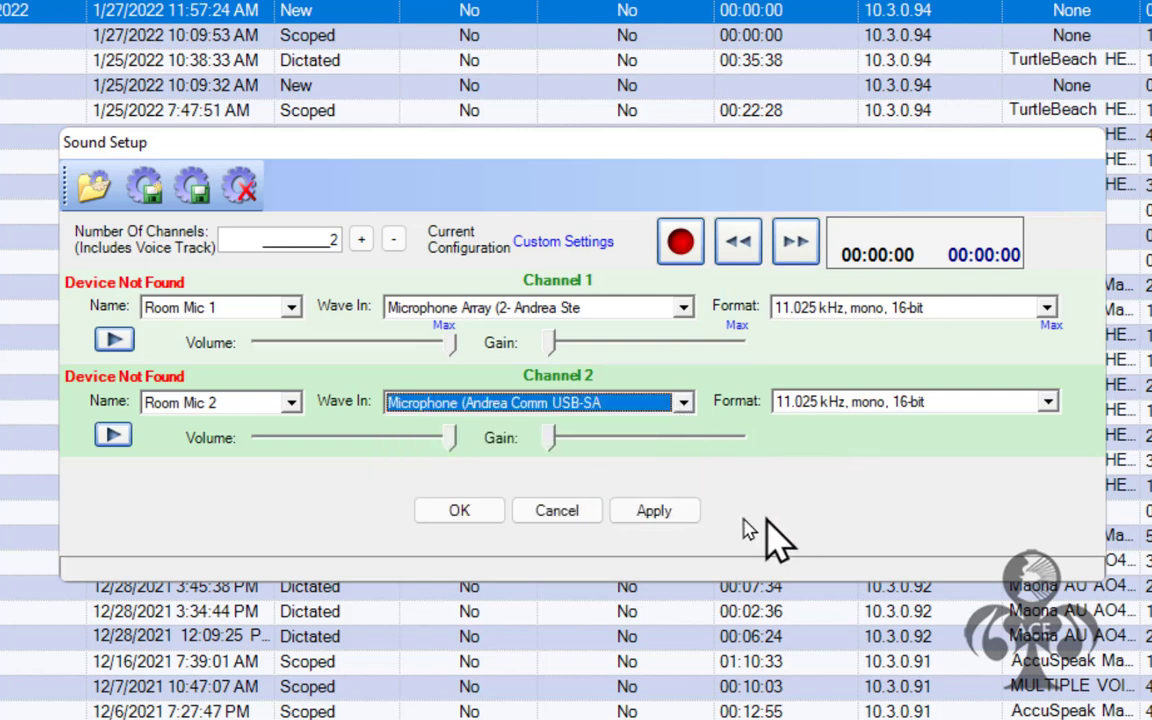
pyautogui.click(662, 516)
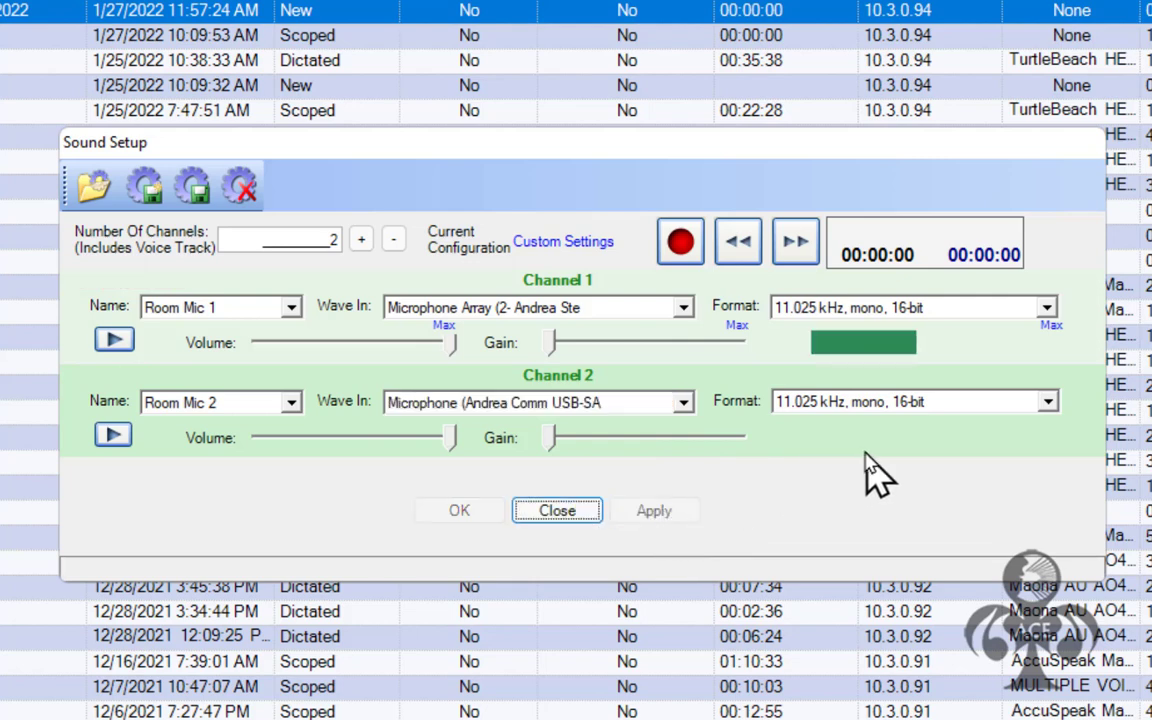
# Set Channel 2's Wave In device to Microphone Array (Synaptics Aud and apply the change
pyautogui.click(683, 402)
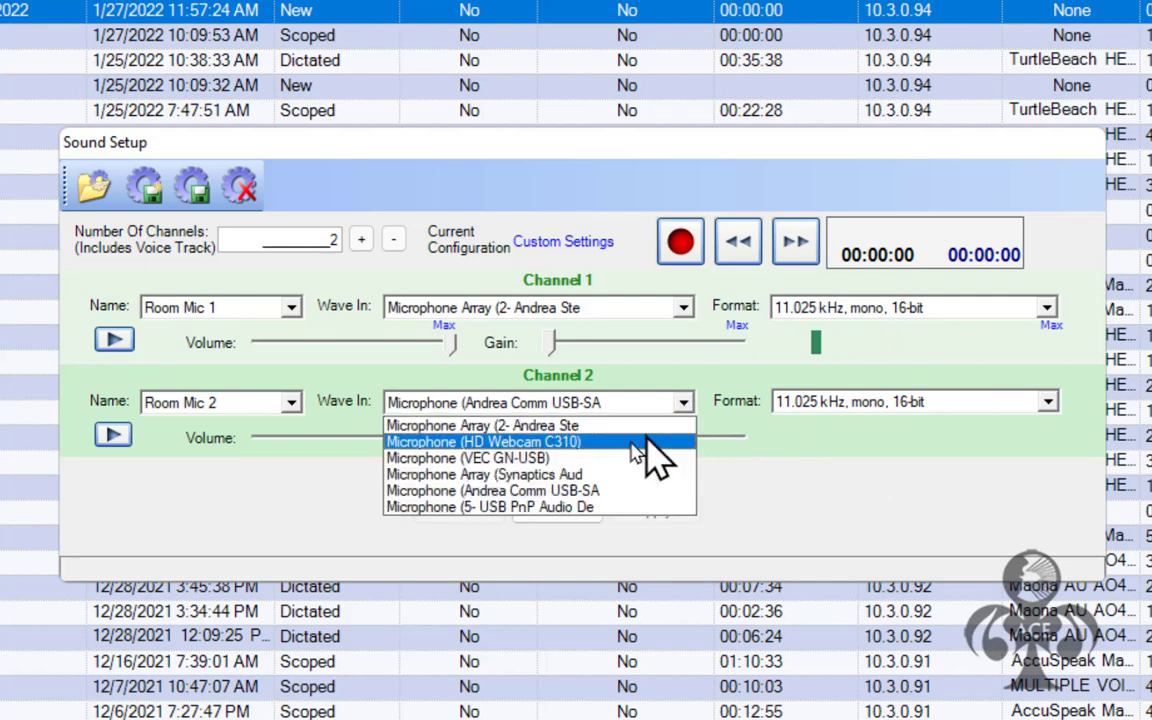
pyautogui.click(580, 474)
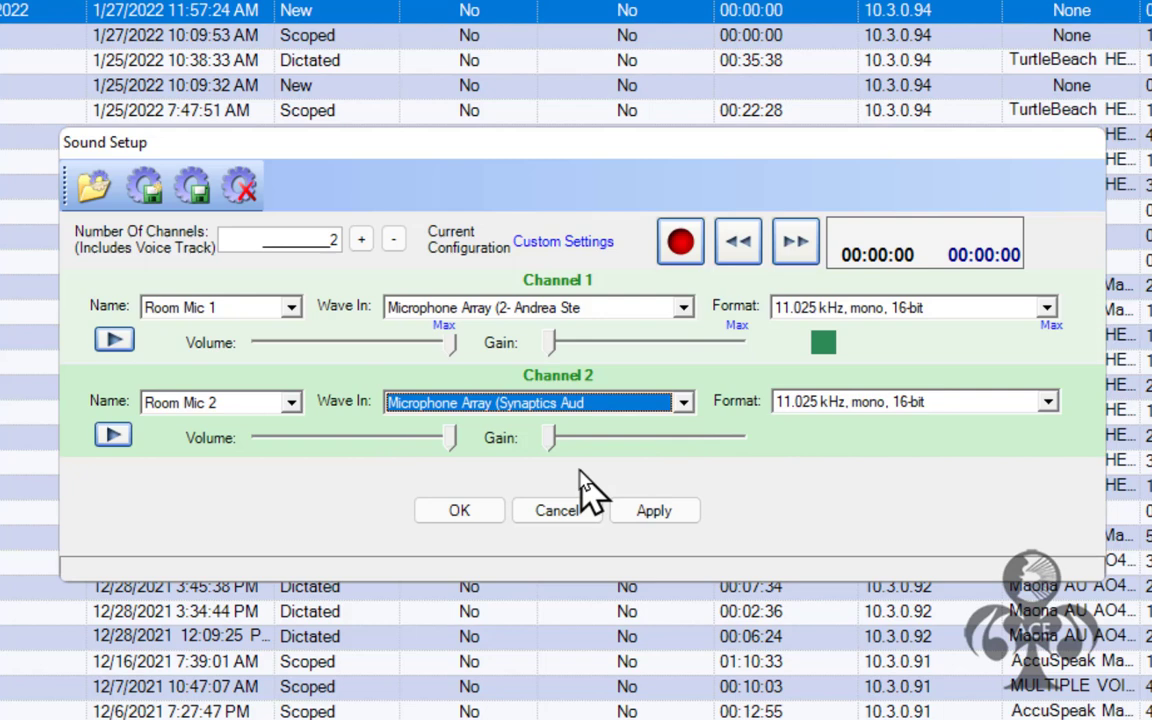
pyautogui.click(680, 513)
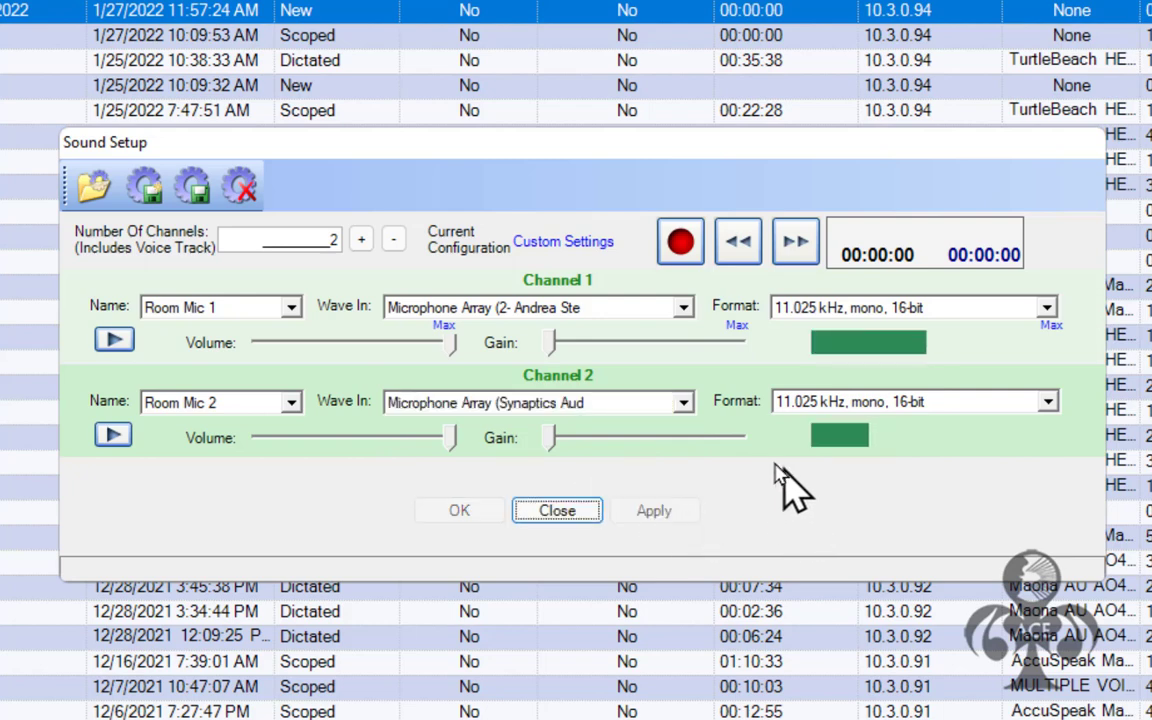
# Record a sound test of about 9 seconds, then play back Channel 1 and rewind the recording
pyautogui.click(680, 243)
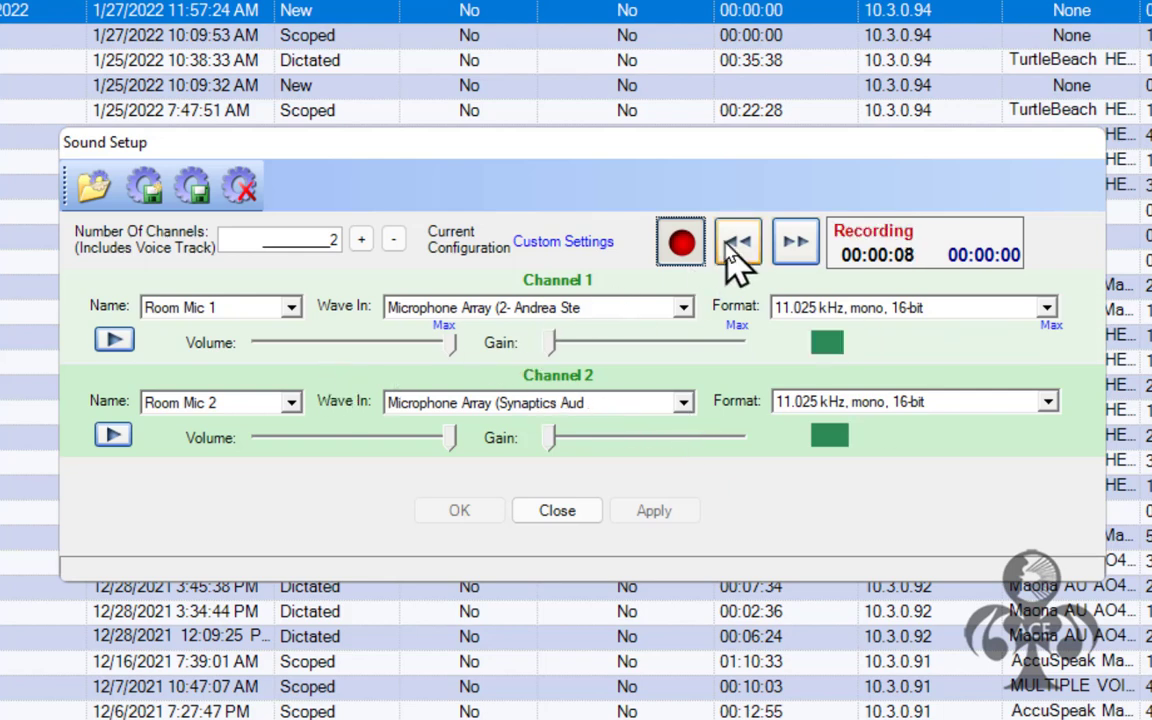
pyautogui.click(681, 242)
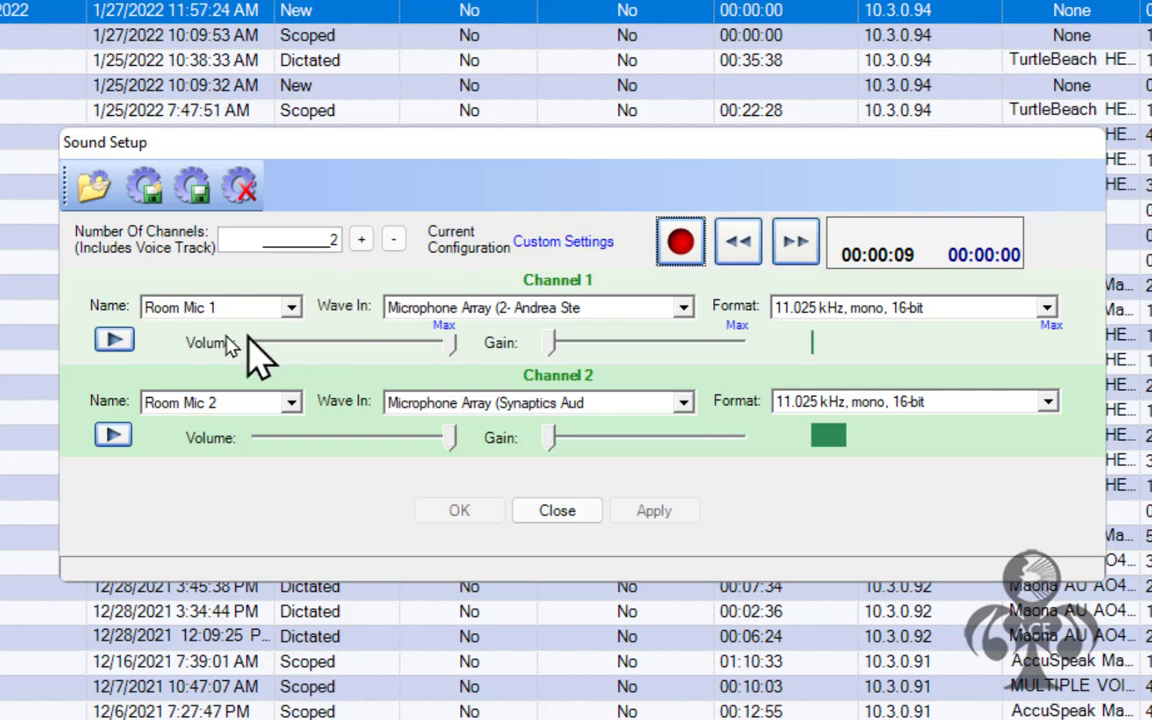
pyautogui.click(113, 340)
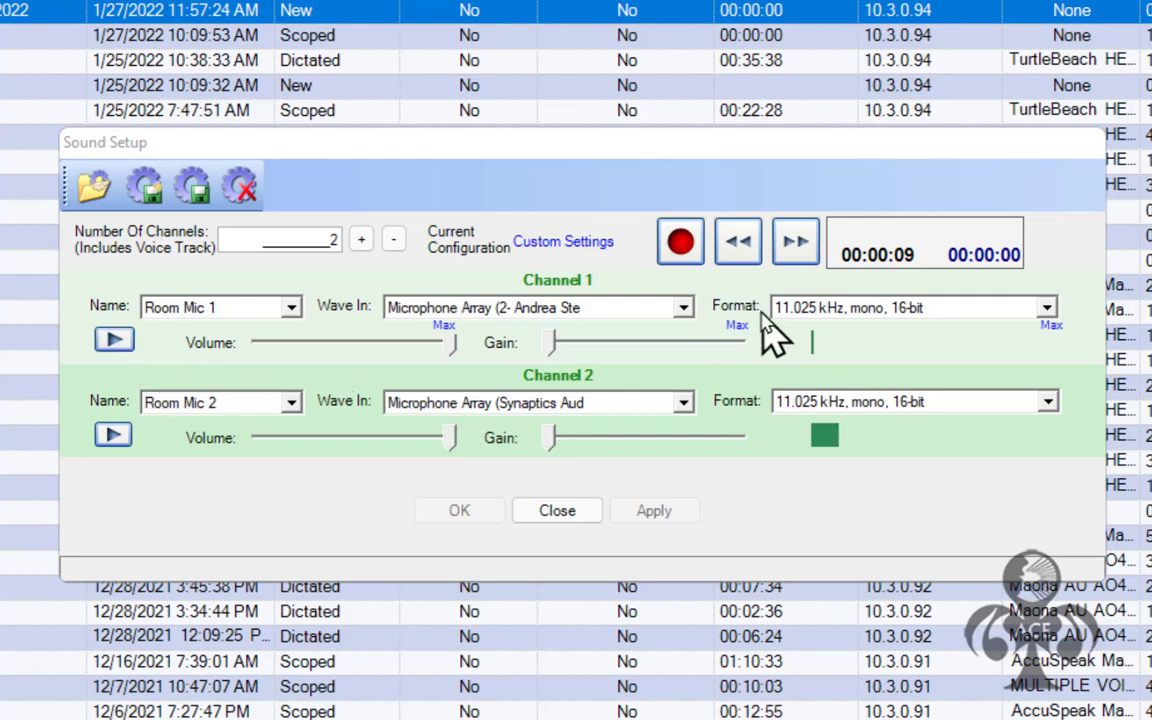
pyautogui.click(743, 254)
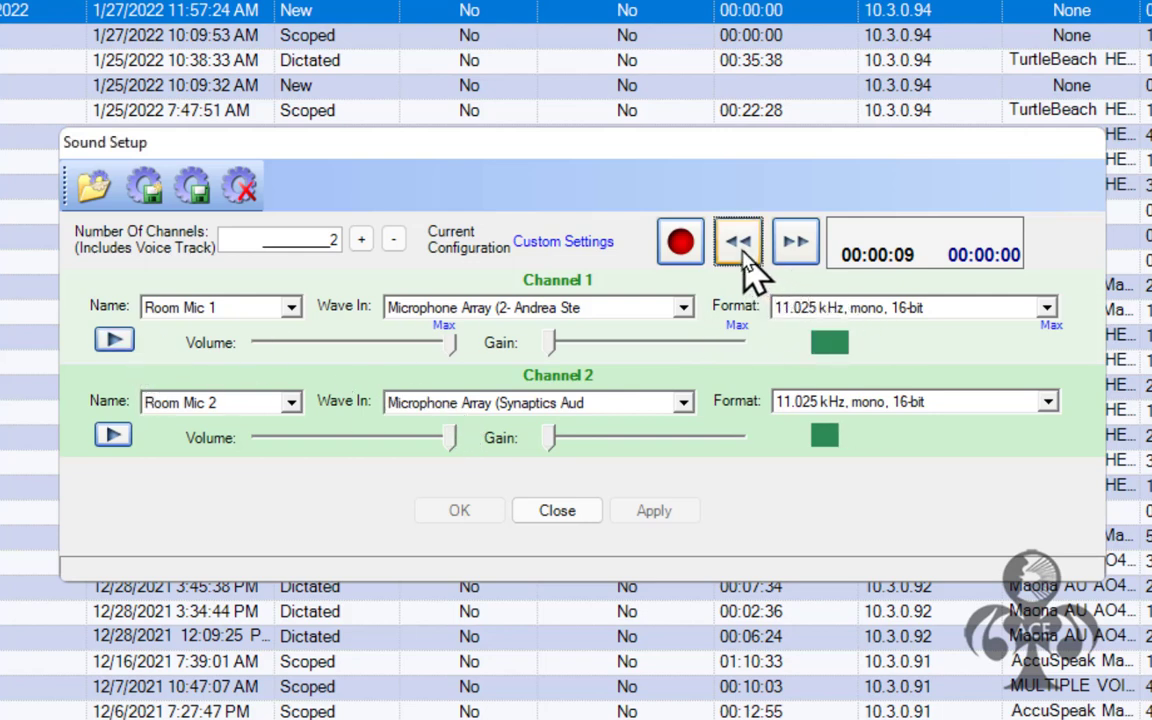
# Play back Channel 1 of the sound test, rewind it, and play back Channel 2
pyautogui.click(115, 341)
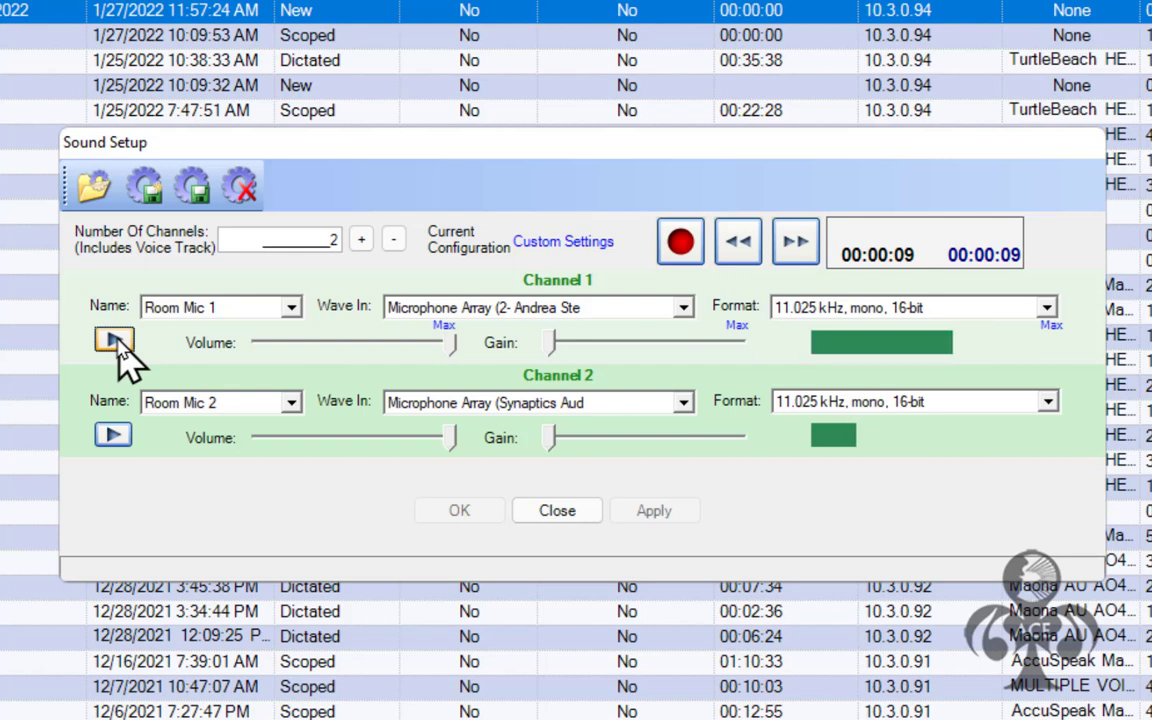
pyautogui.click(740, 258)
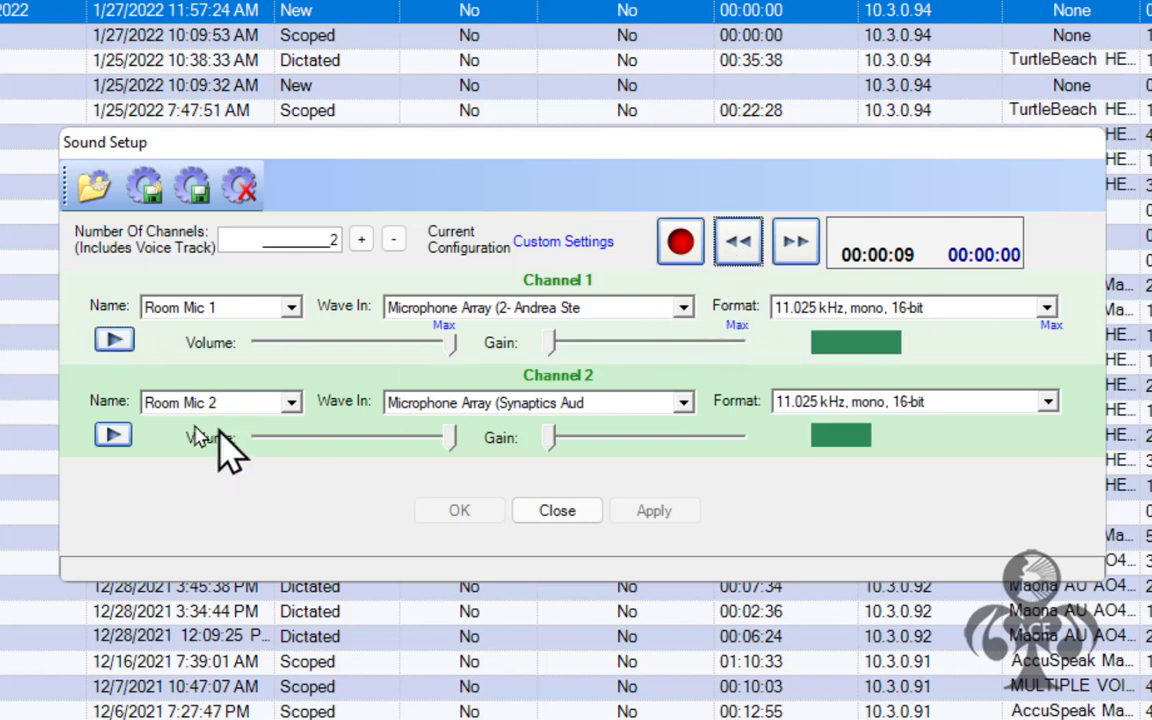
pyautogui.click(113, 438)
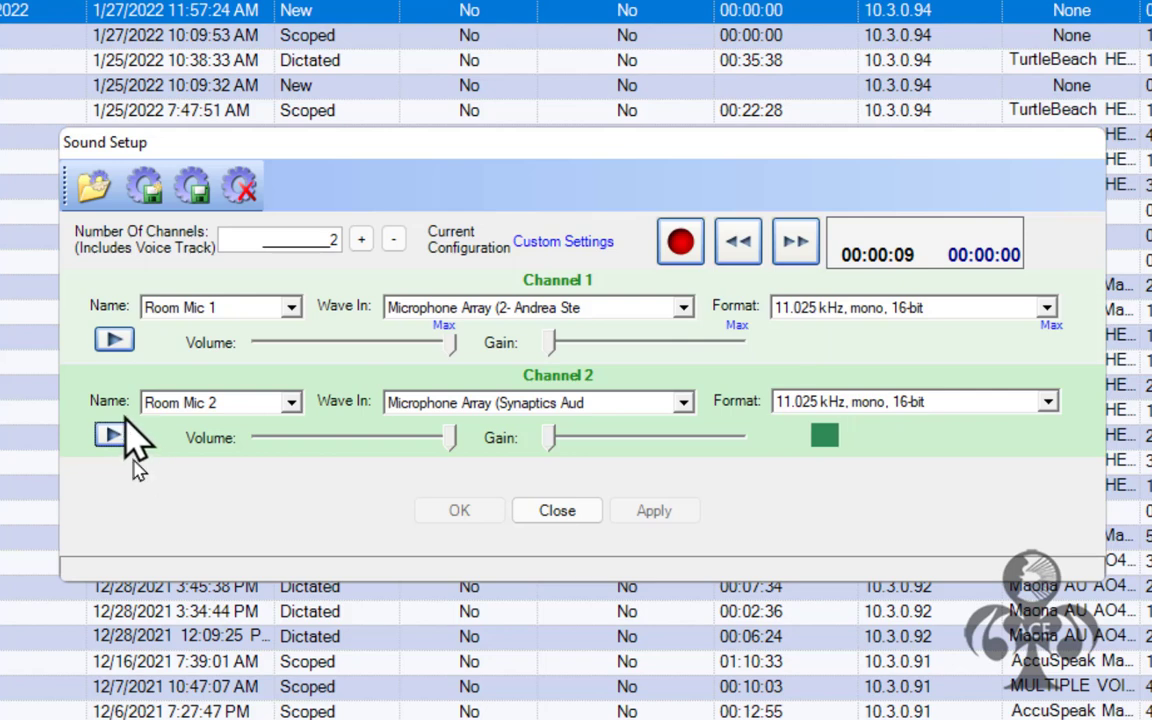
pyautogui.click(113, 435)
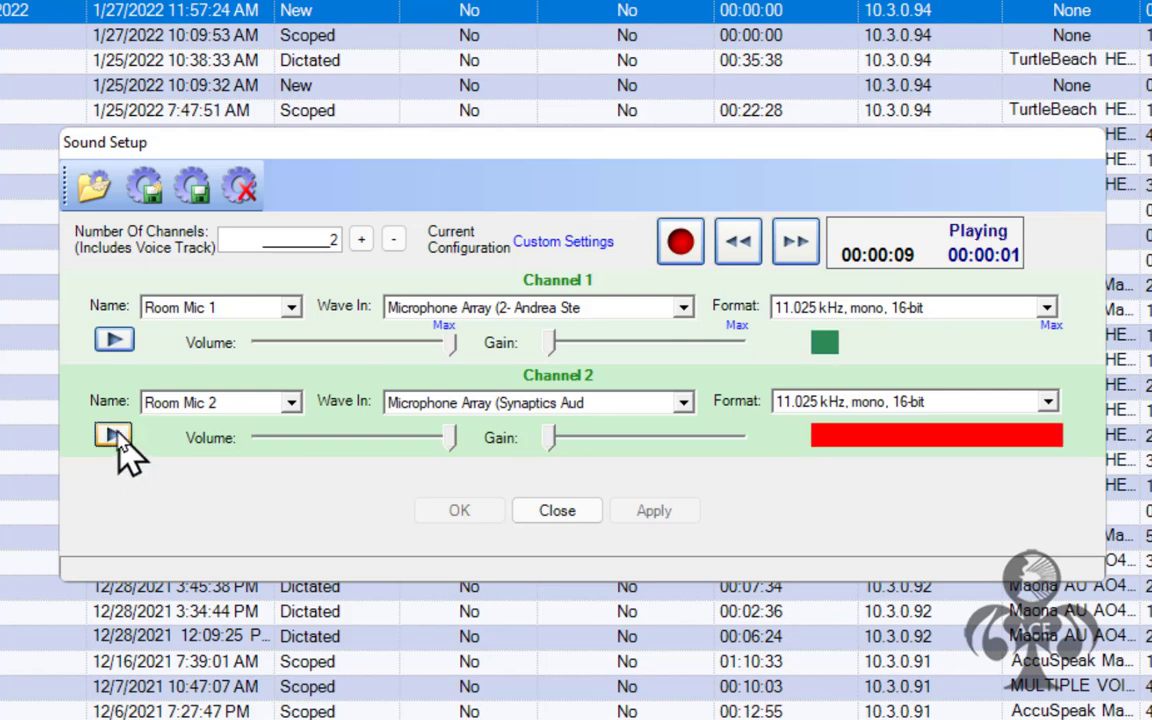
# Lower Channel 2's volume slightly below maximum, apply the change, and close Sound Setup
pyautogui.click(385, 440)
pyautogui.click(385, 438)
pyautogui.click(385, 438)
pyautogui.click(385, 438)
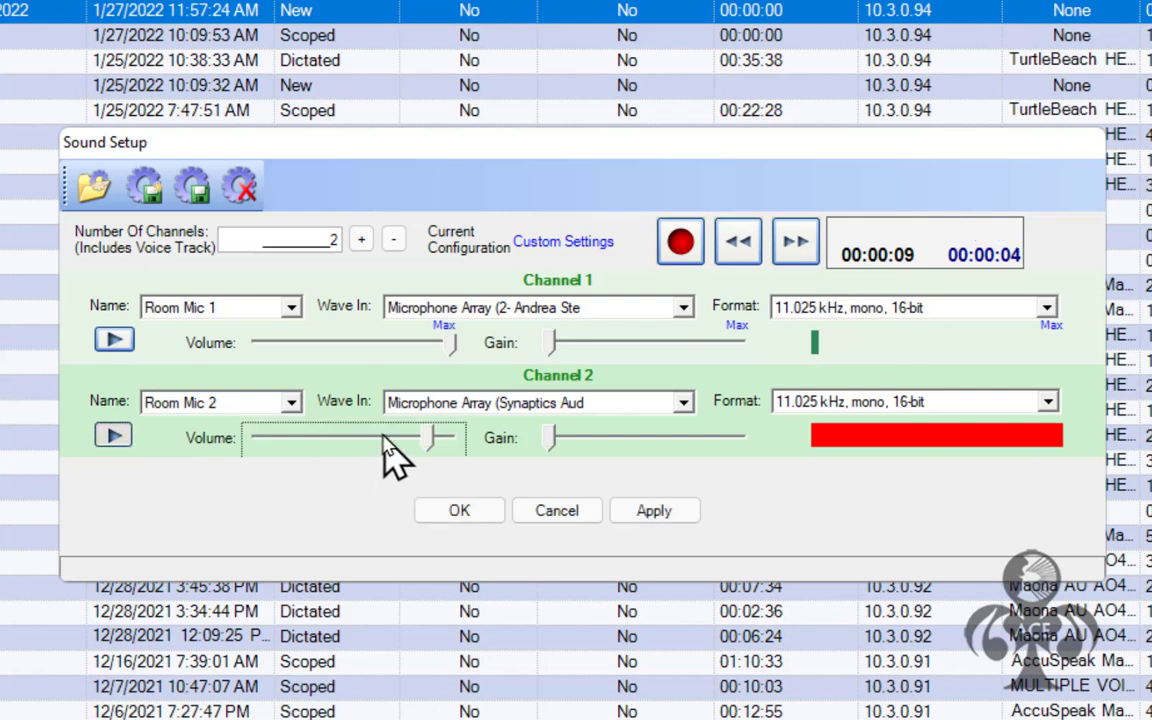
pyautogui.click(385, 438)
pyautogui.click(385, 438)
pyautogui.click(385, 438)
pyautogui.click(385, 438)
pyautogui.click(385, 438)
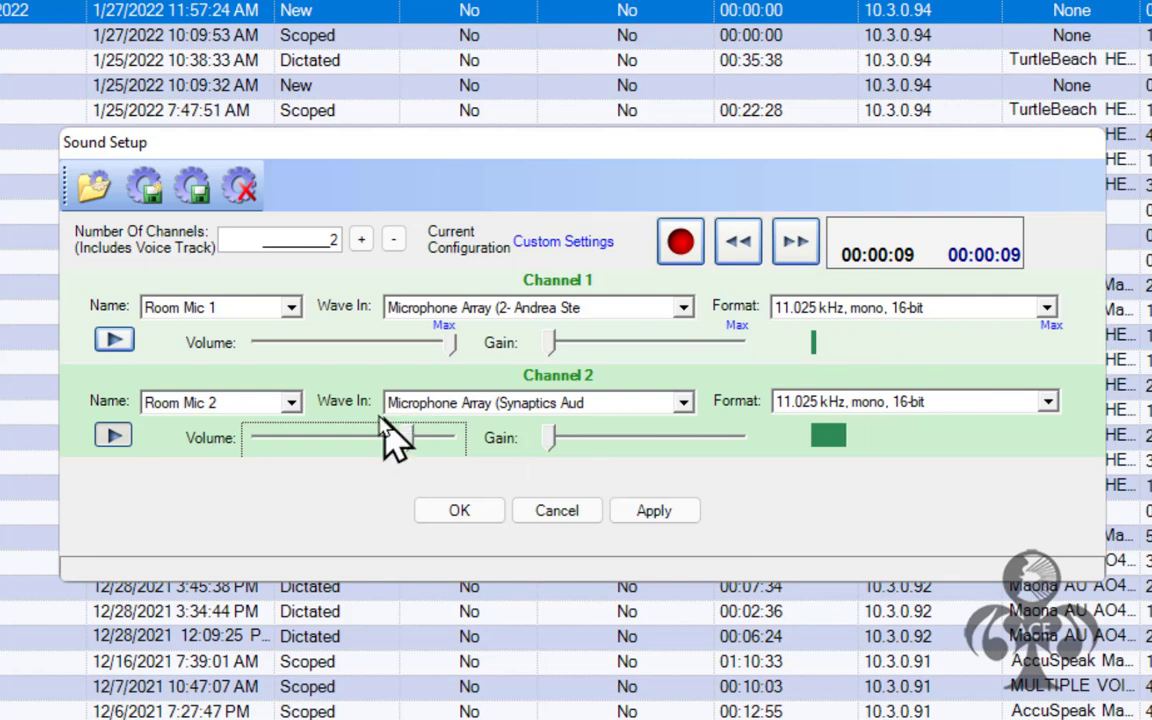
pyautogui.click(653, 510)
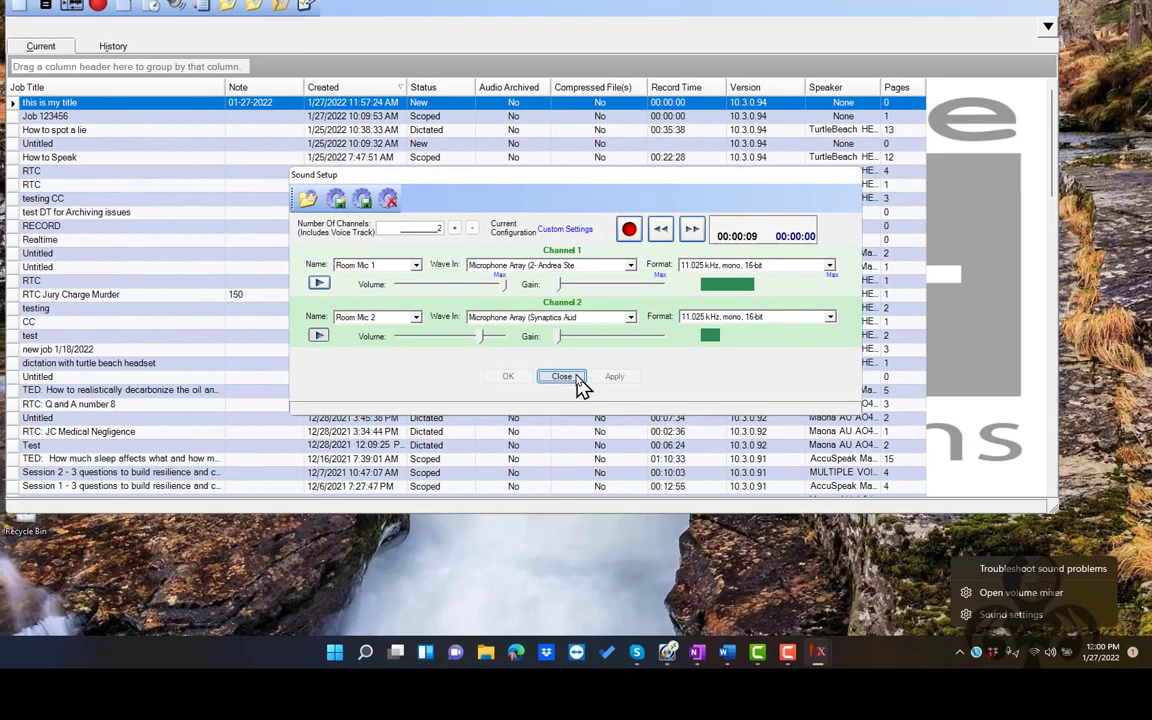
pyautogui.click(557, 510)
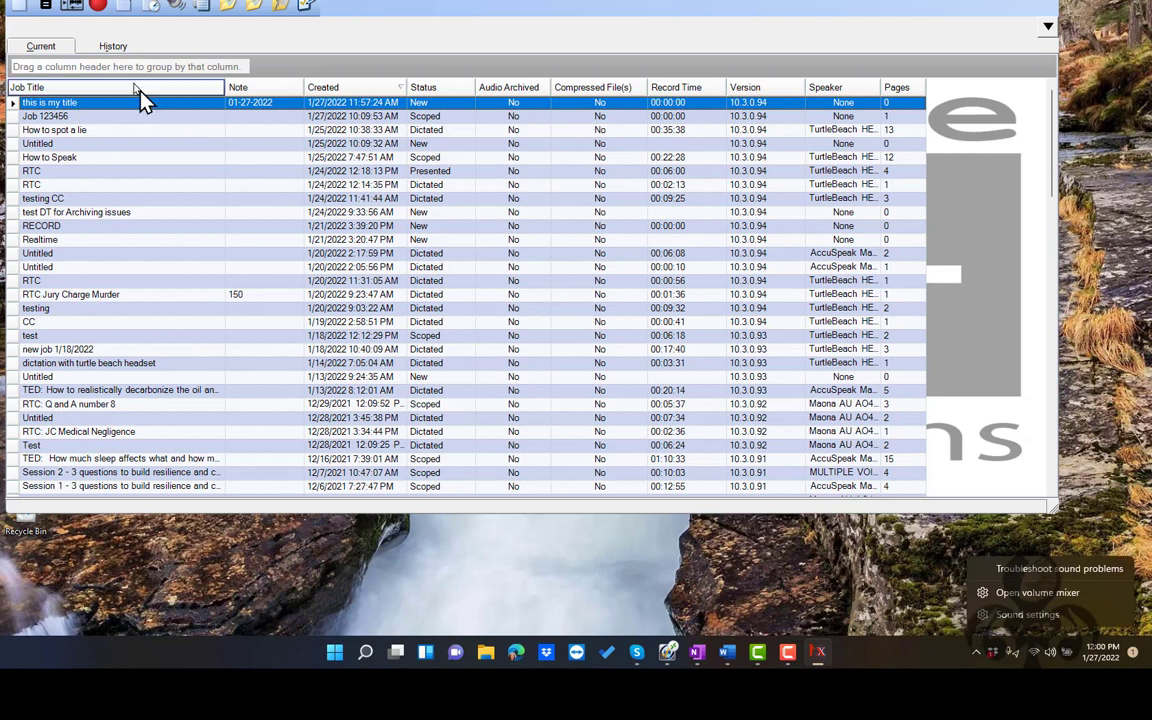
# Open the job "this is my title" for recording, and display the speaker keypad and the seating chart with ten speaker blocks
pyautogui.click(99, 8)
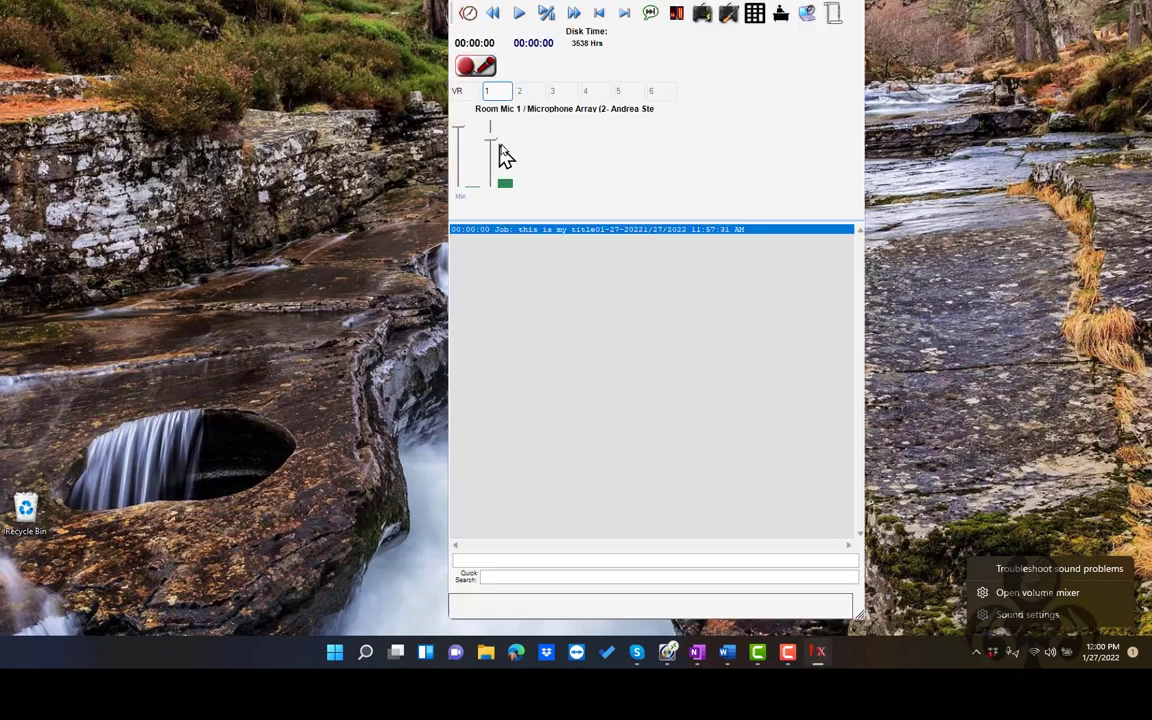
pyautogui.click(754, 20)
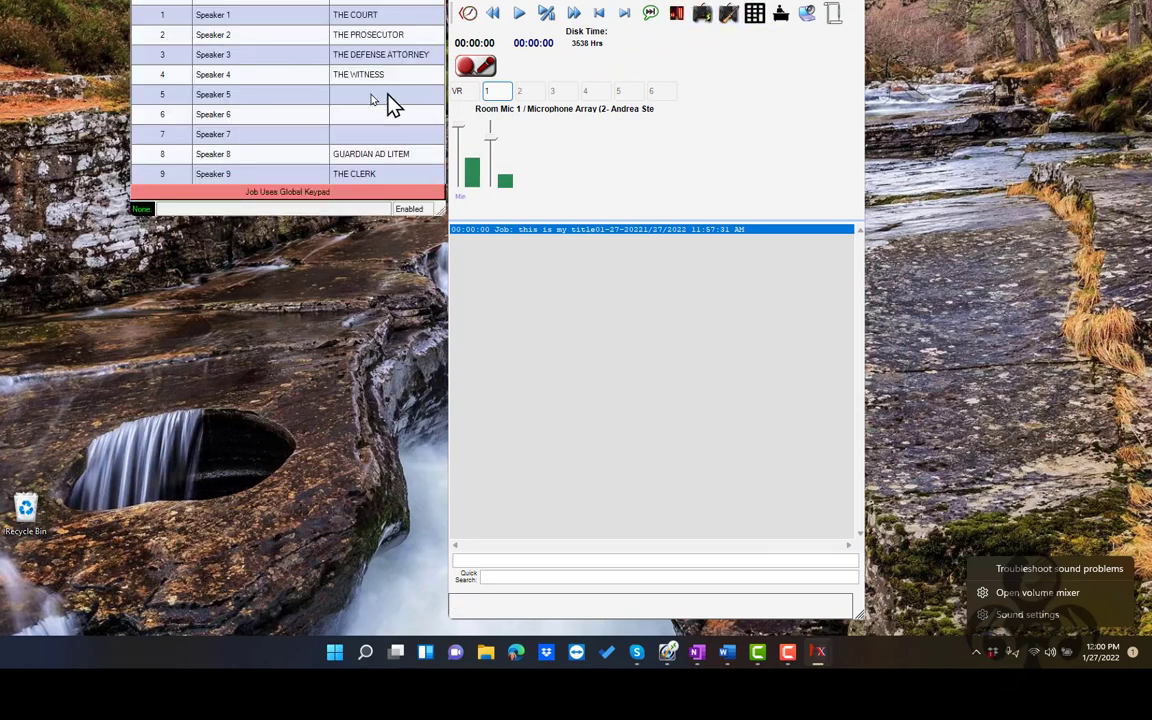
pyautogui.click(786, 26)
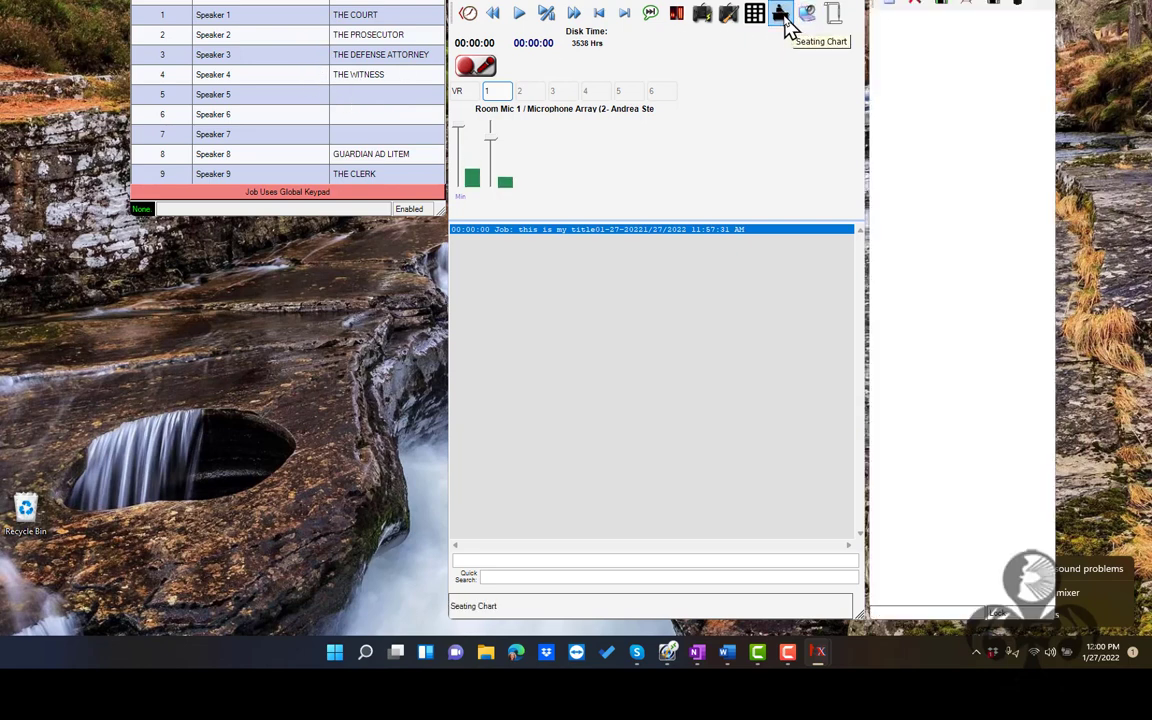
pyautogui.click(972, 10)
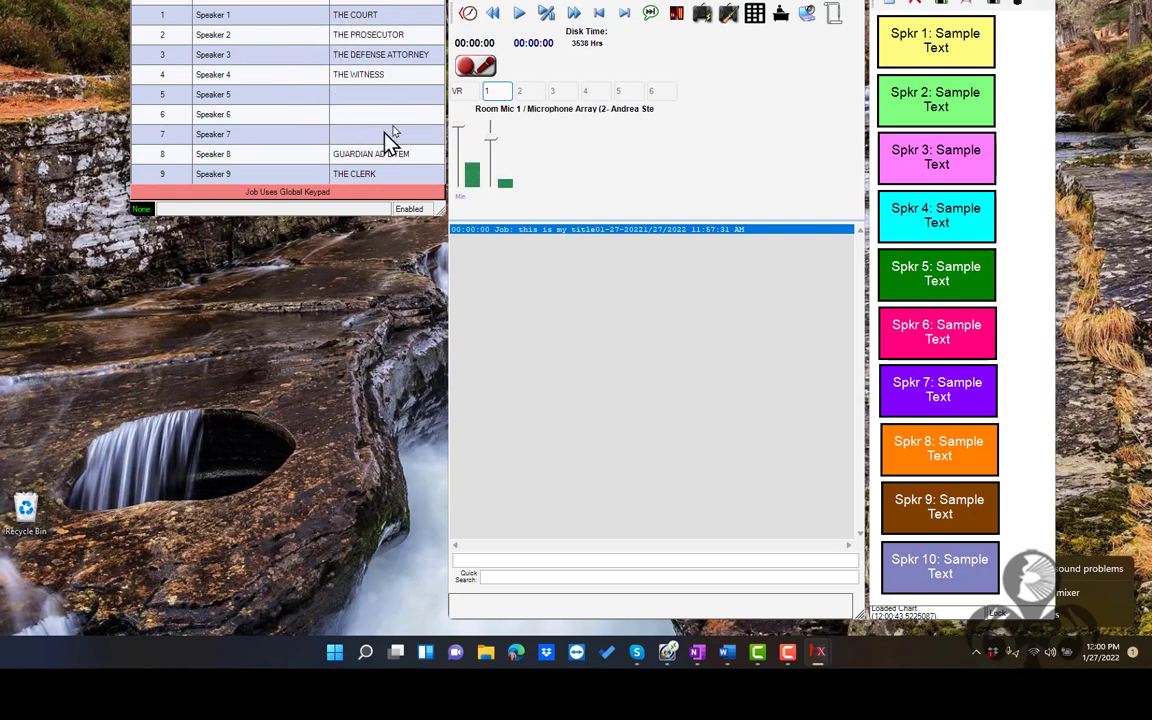
# Start recording the job and show the keypad's speaker names on the seating chart blocks
pyautogui.click(477, 77)
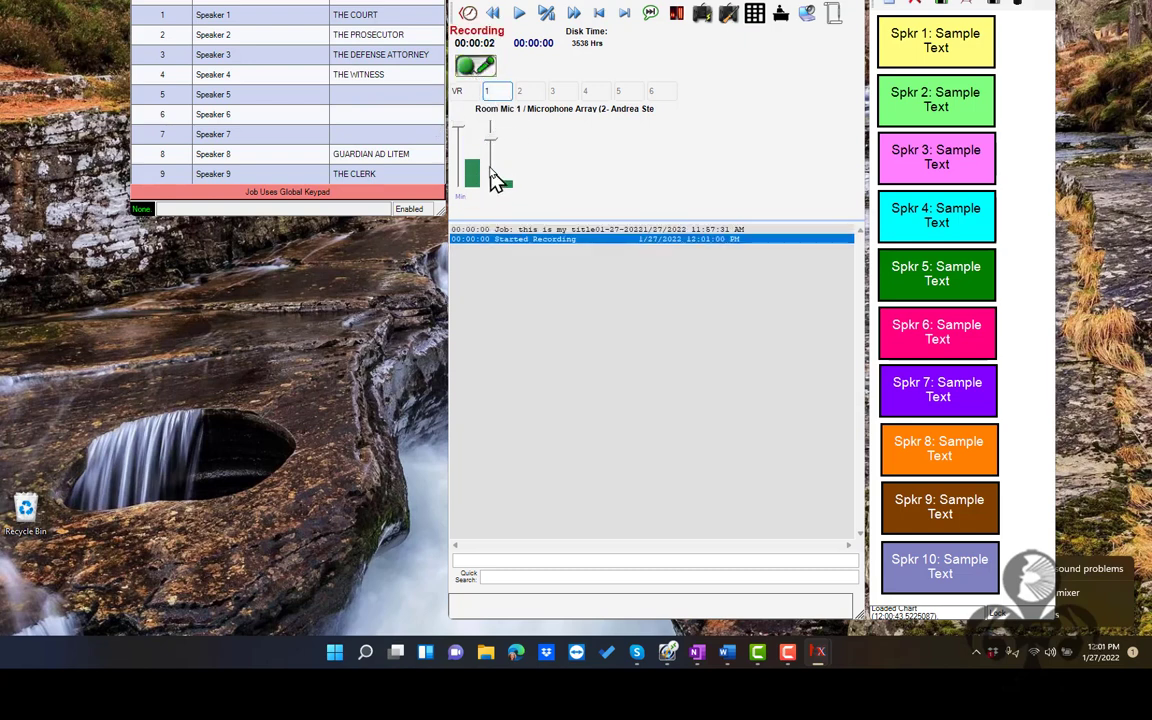
pyautogui.click(943, 6)
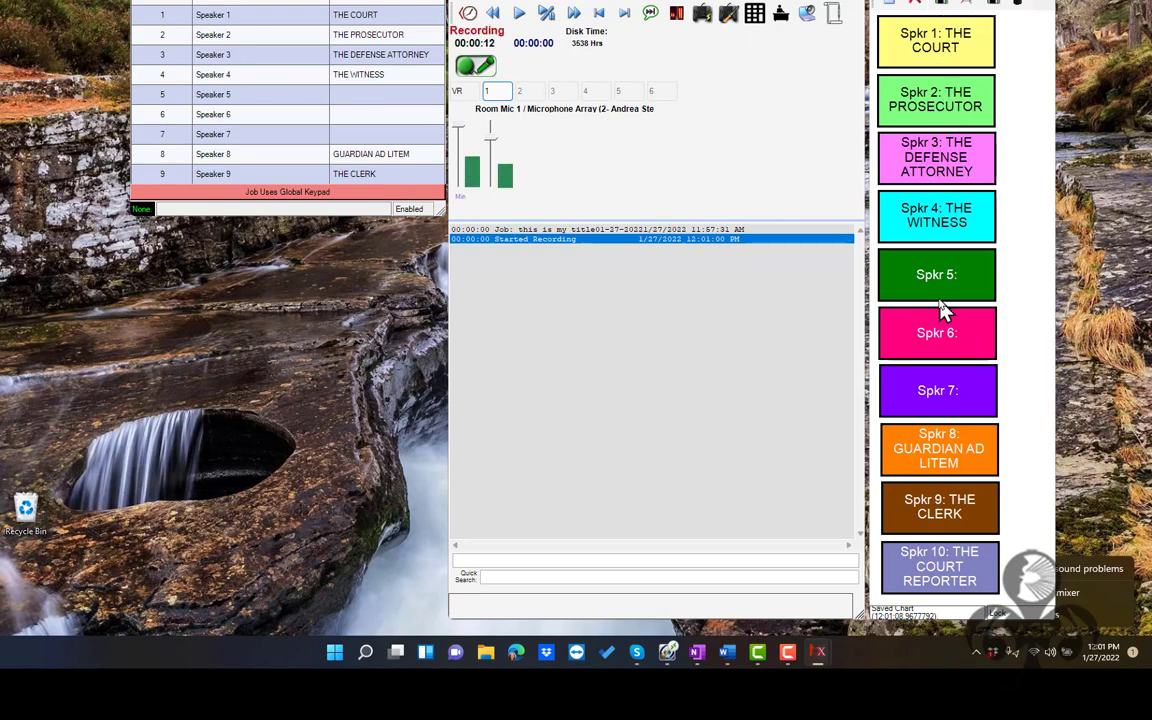
# Log THE COURT, THE PROSECUTOR, THE DEFENSE ATTORNEY, THE WITNESS, GUARDIAN AD LITEM, THE CLERK and THE COURT REPORTER from the seating chart
pyautogui.click(955, 52)
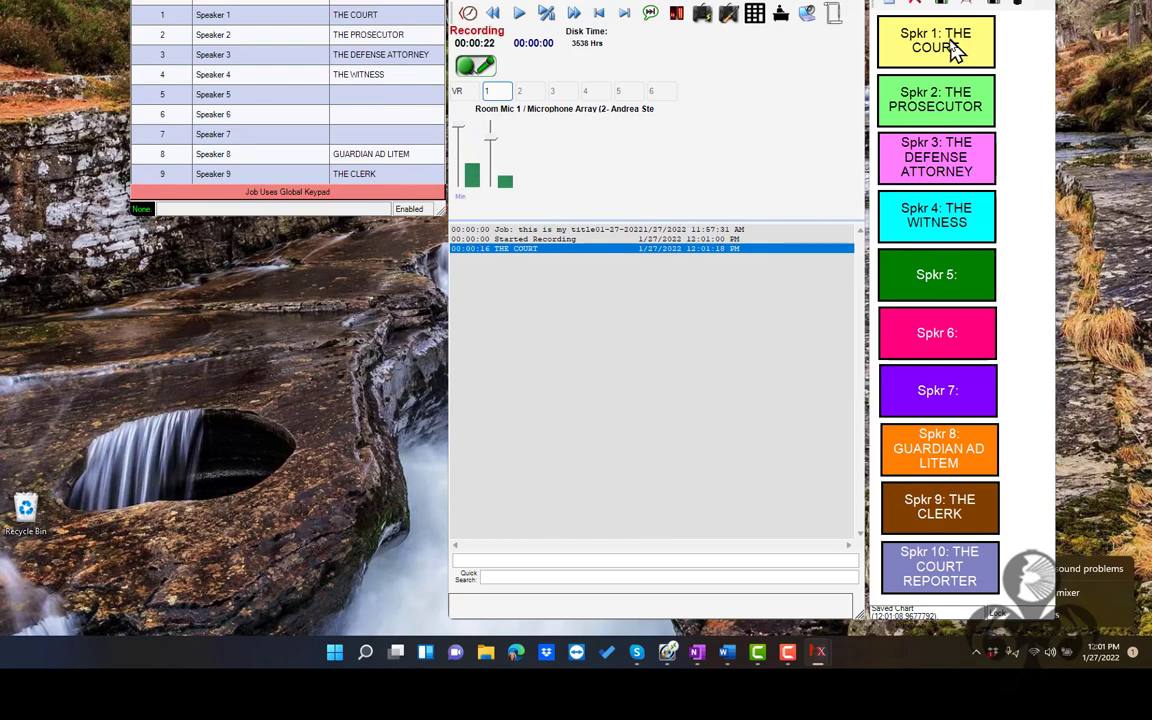
pyautogui.click(945, 115)
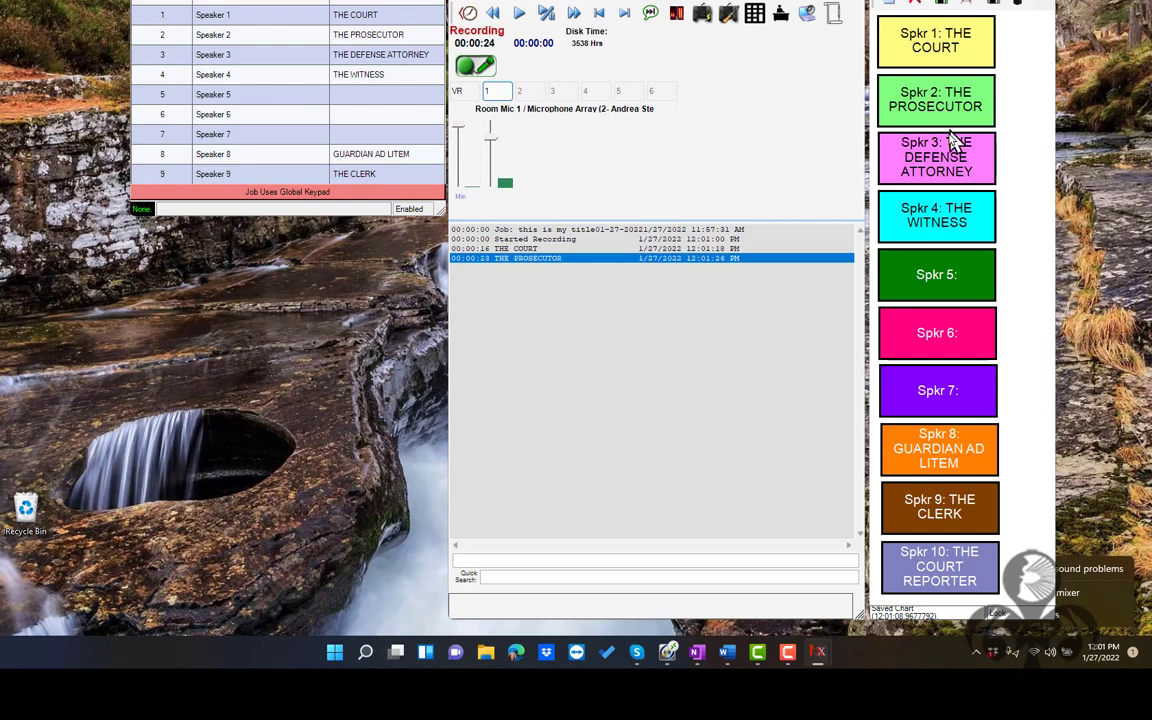
pyautogui.click(955, 170)
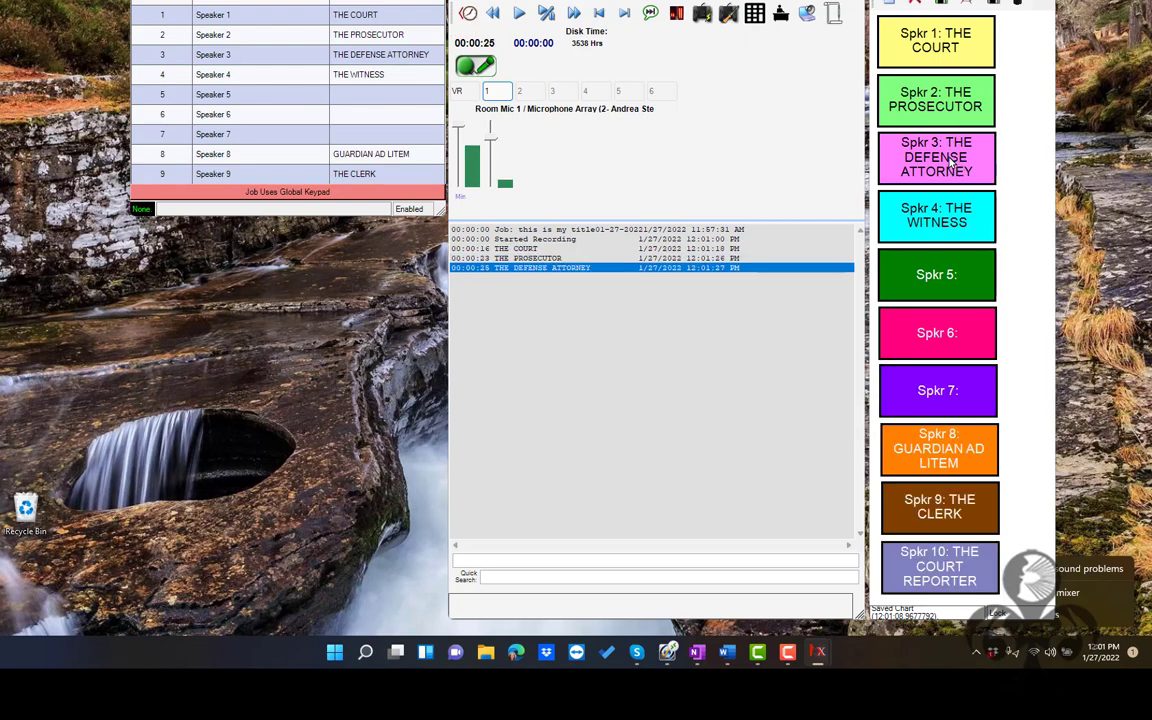
pyautogui.click(957, 222)
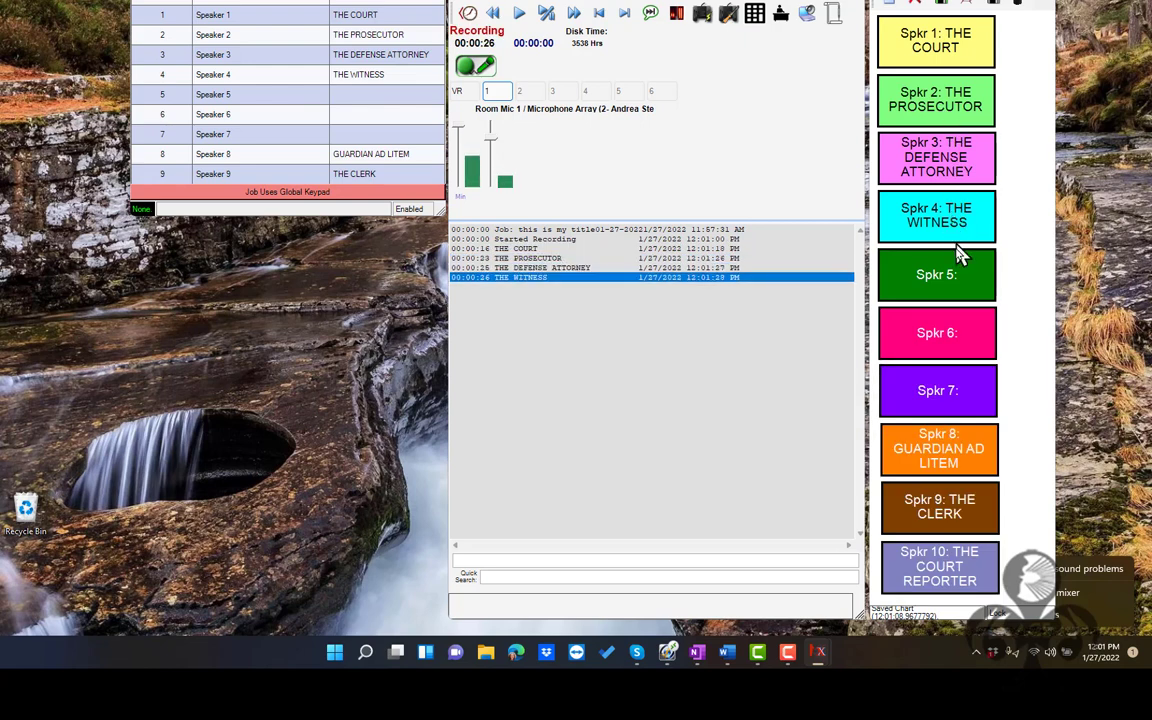
pyautogui.click(952, 452)
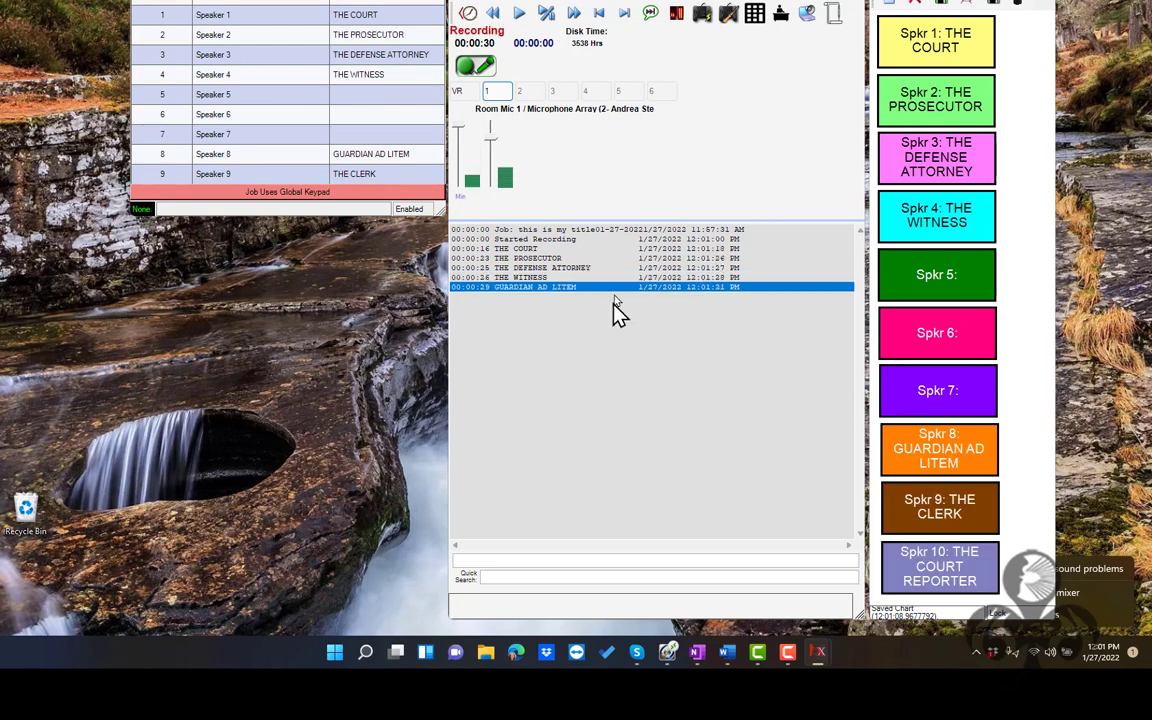
pyautogui.click(943, 508)
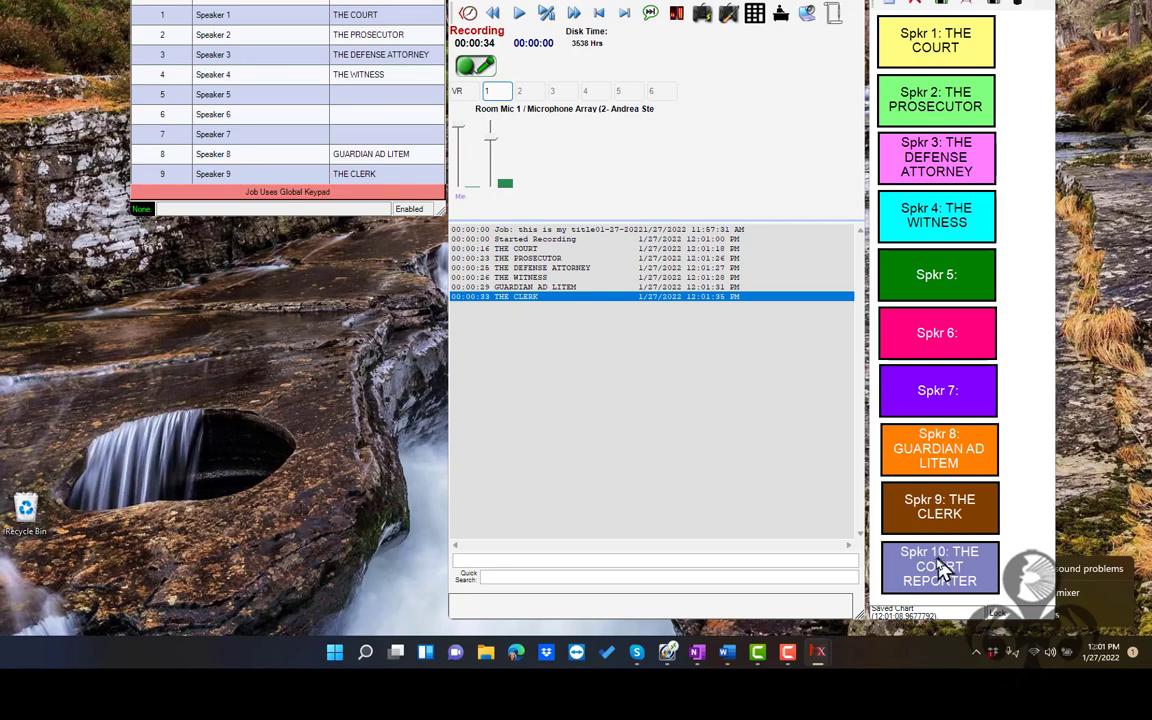
pyautogui.click(940, 568)
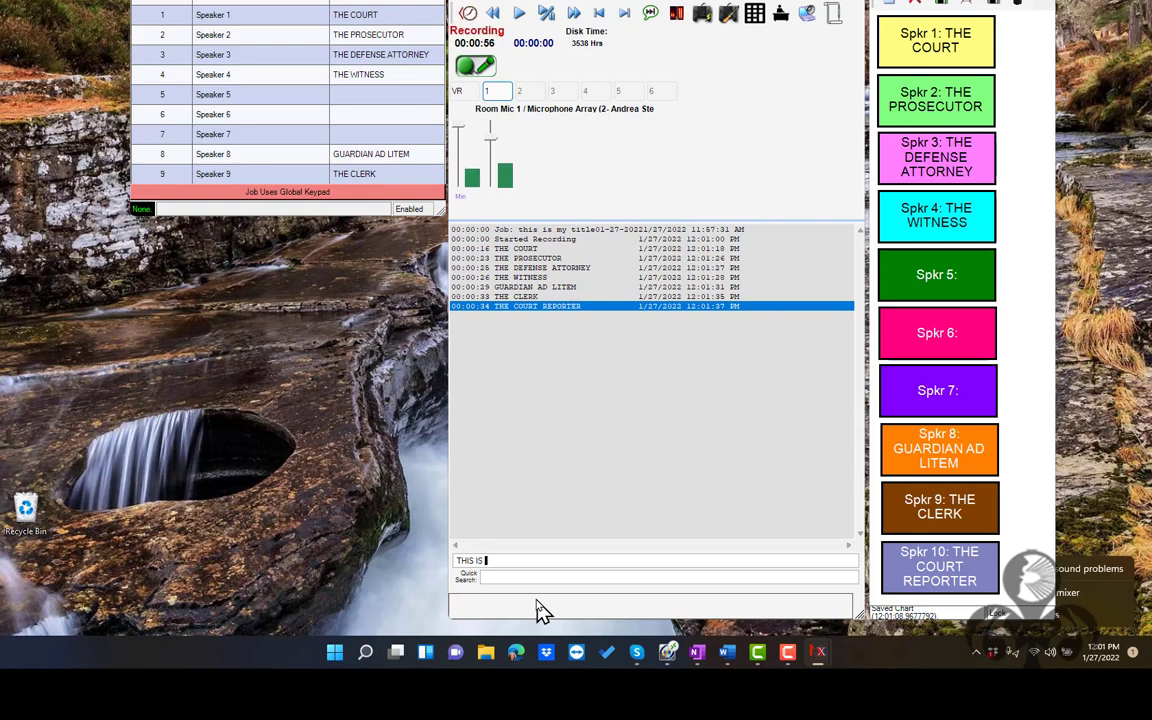
# Add the log note "THIS IS A NOTE" to the recording
pyautogui.write('NOT')
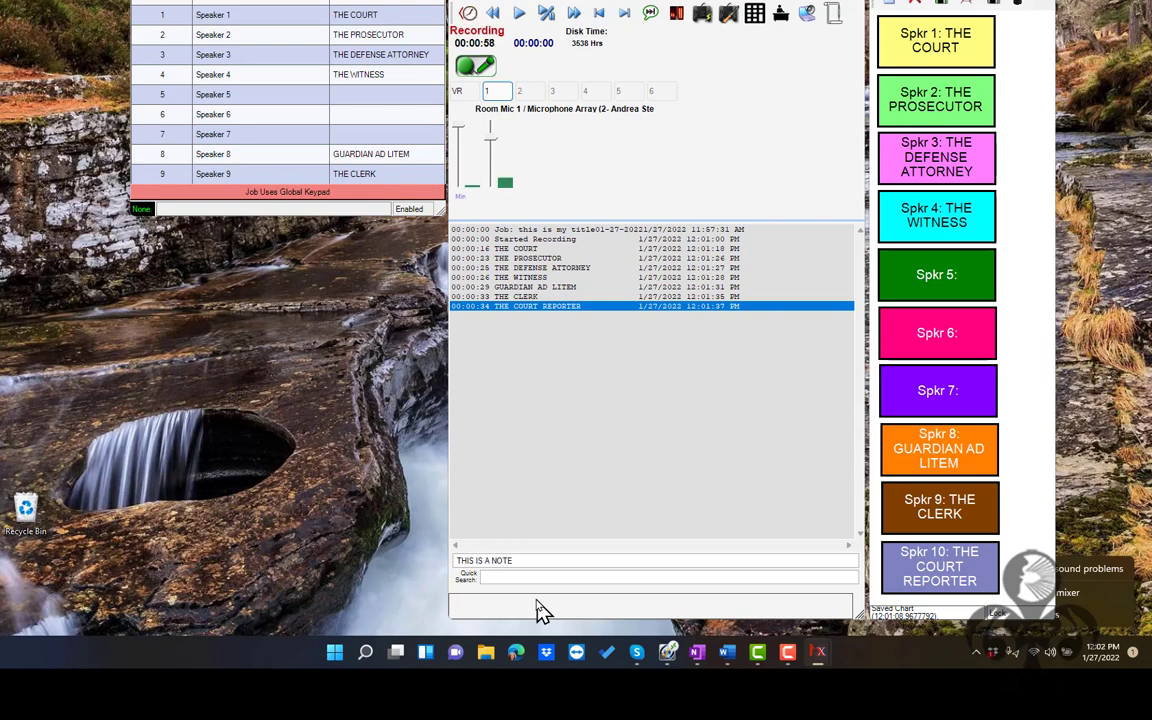
pyautogui.write('E')
pyautogui.press('Return')
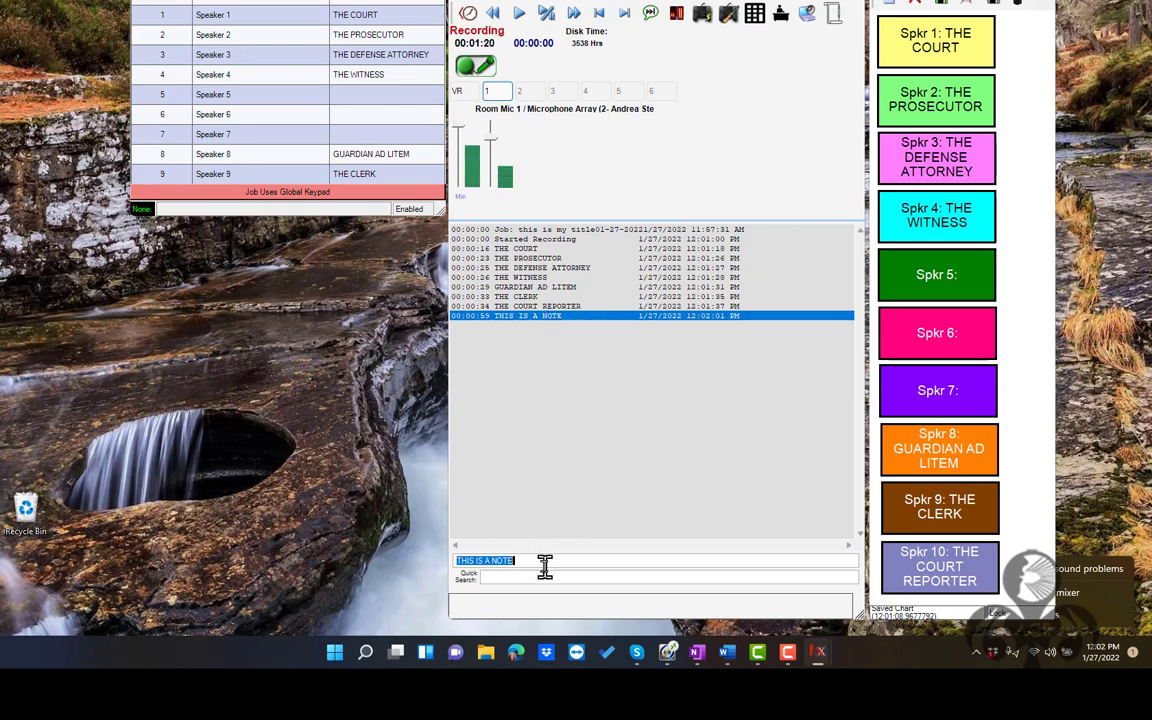
# Log "CROSS EXAMINATION BY" by entering the brief form "ceb" as a note
pyautogui.write('C')
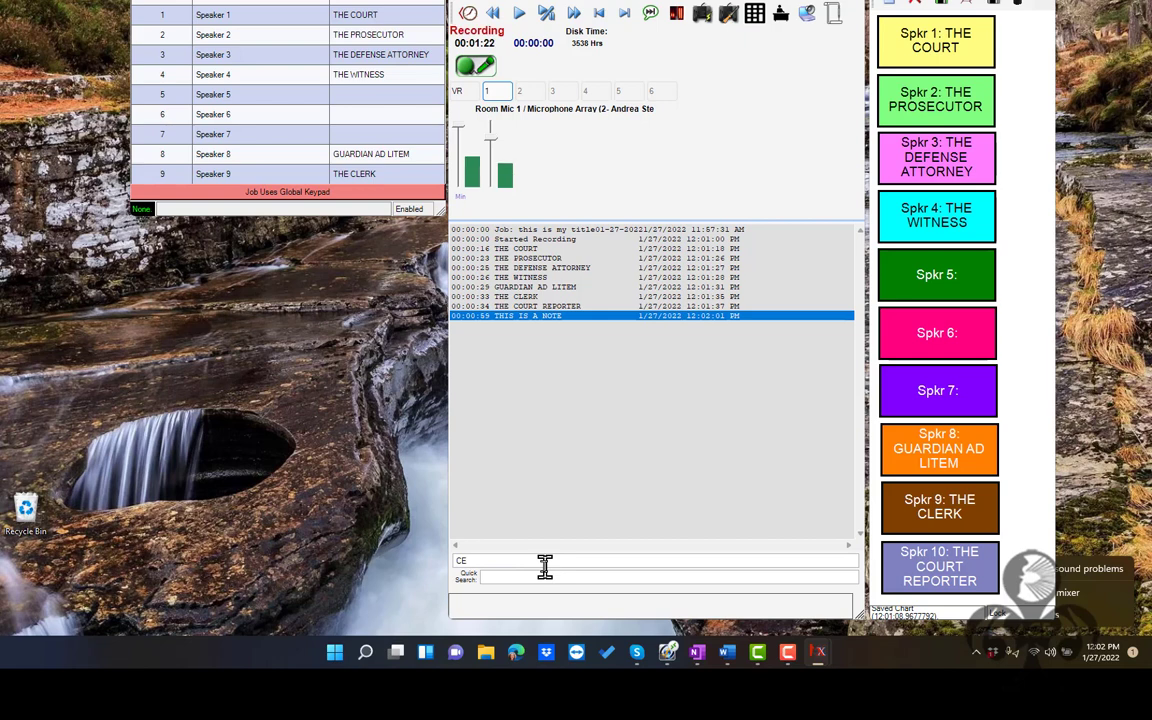
pyautogui.press('BackSpace')
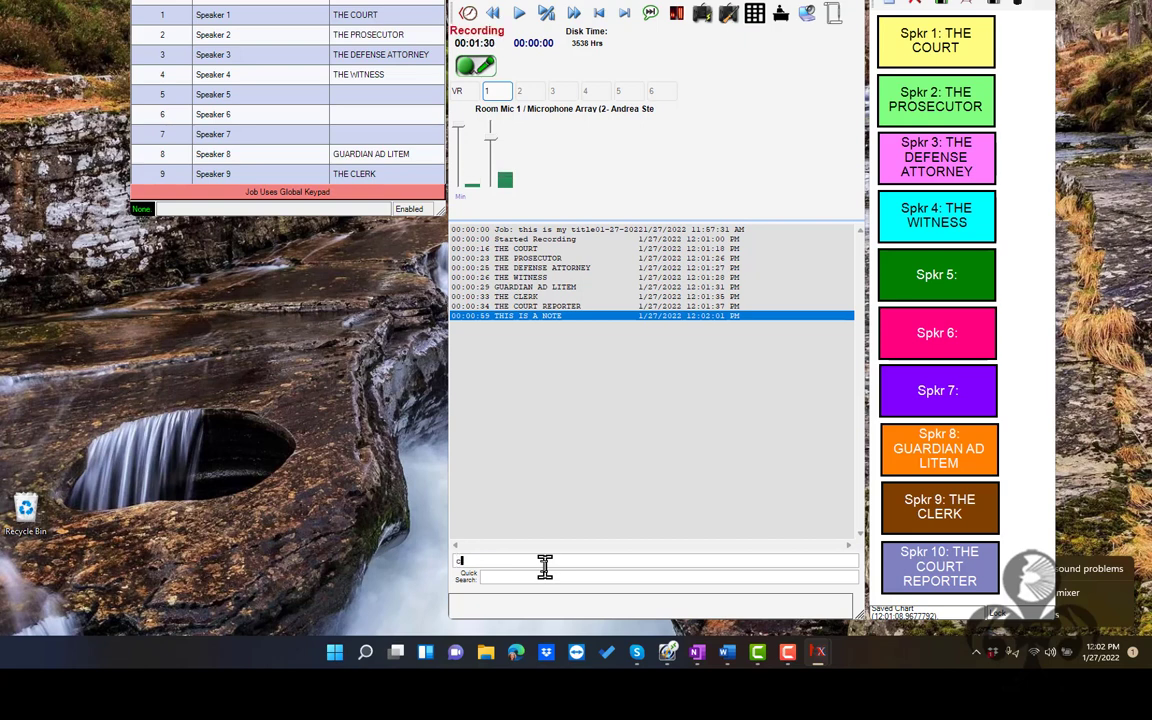
pyautogui.press('Return')
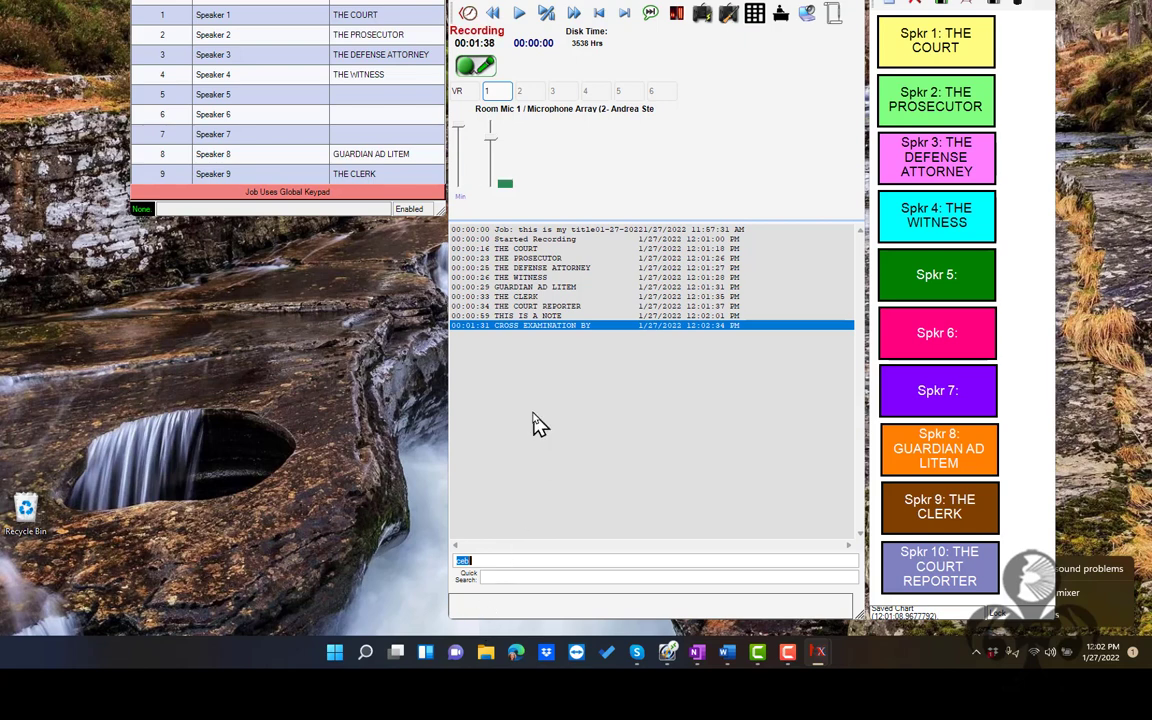
# Open Brief Forms Management, place its window below the speaker keypad, and enlarge it to show more brief forms
pyautogui.click(836, 20)
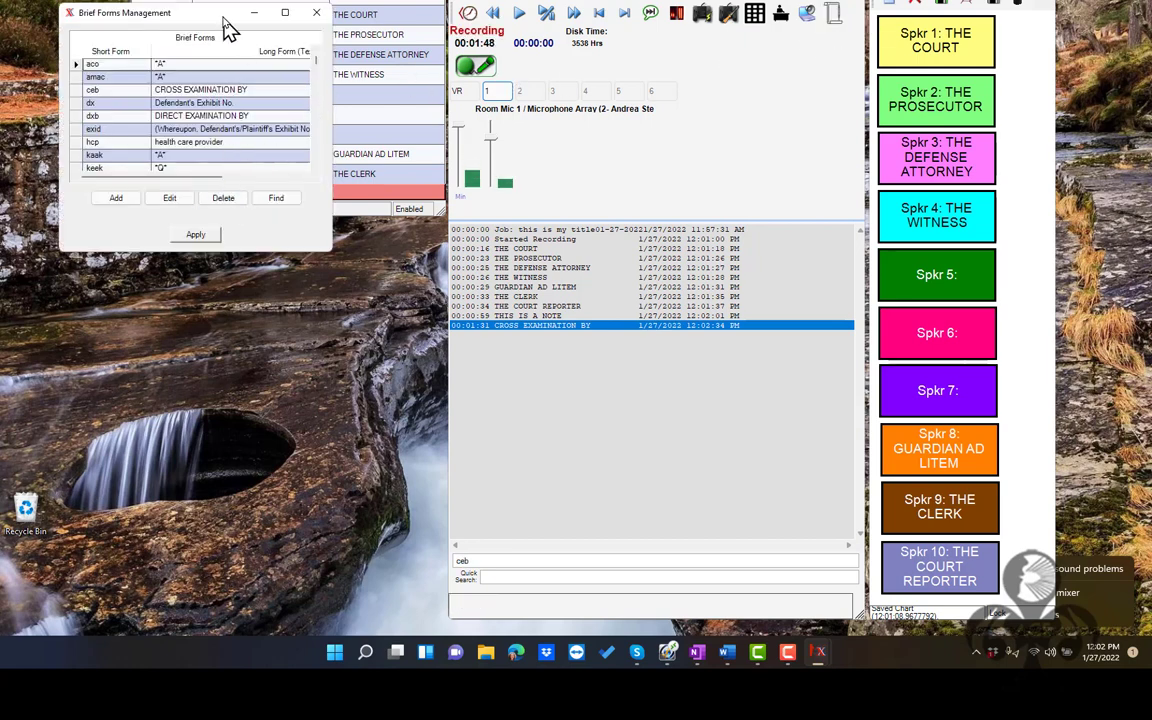
pyautogui.moveTo(228, 25); pyautogui.dragTo(291, 239)
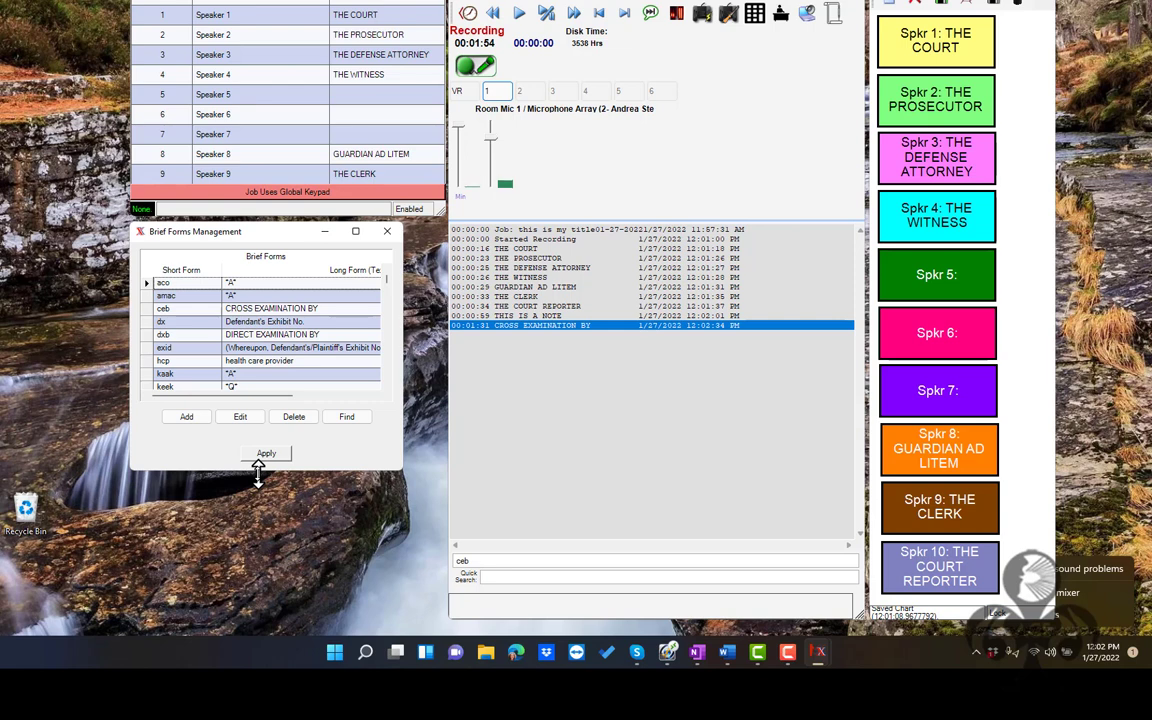
pyautogui.moveTo(258, 470); pyautogui.dragTo(253, 620)
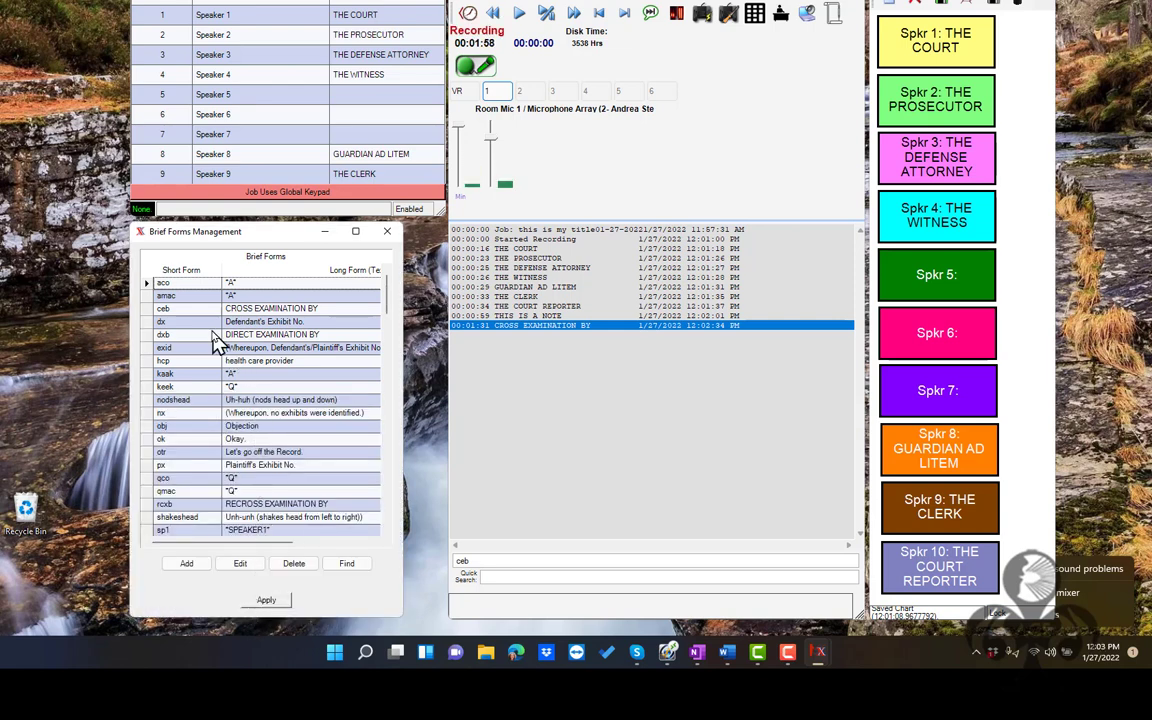
# Add the brief form "att" with the person's full name as its long form text, and close the Add Brief Form dialog
pyautogui.click(190, 566)
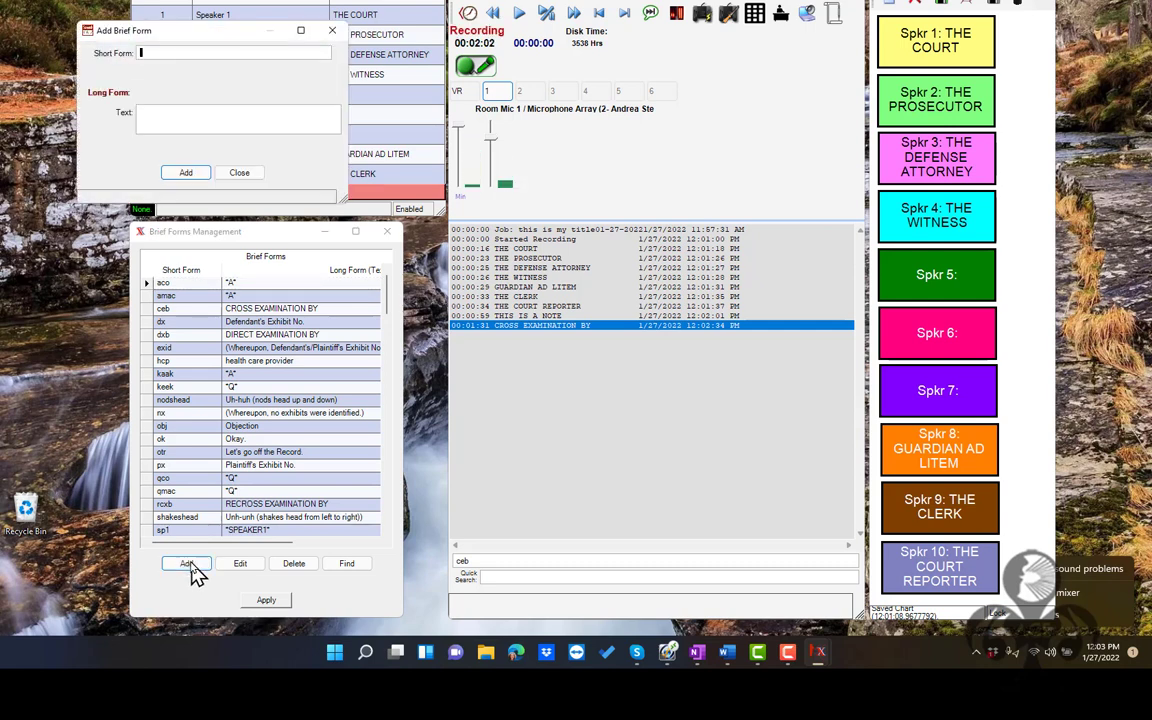
pyautogui.write('att')
pyautogui.click(176, 114)
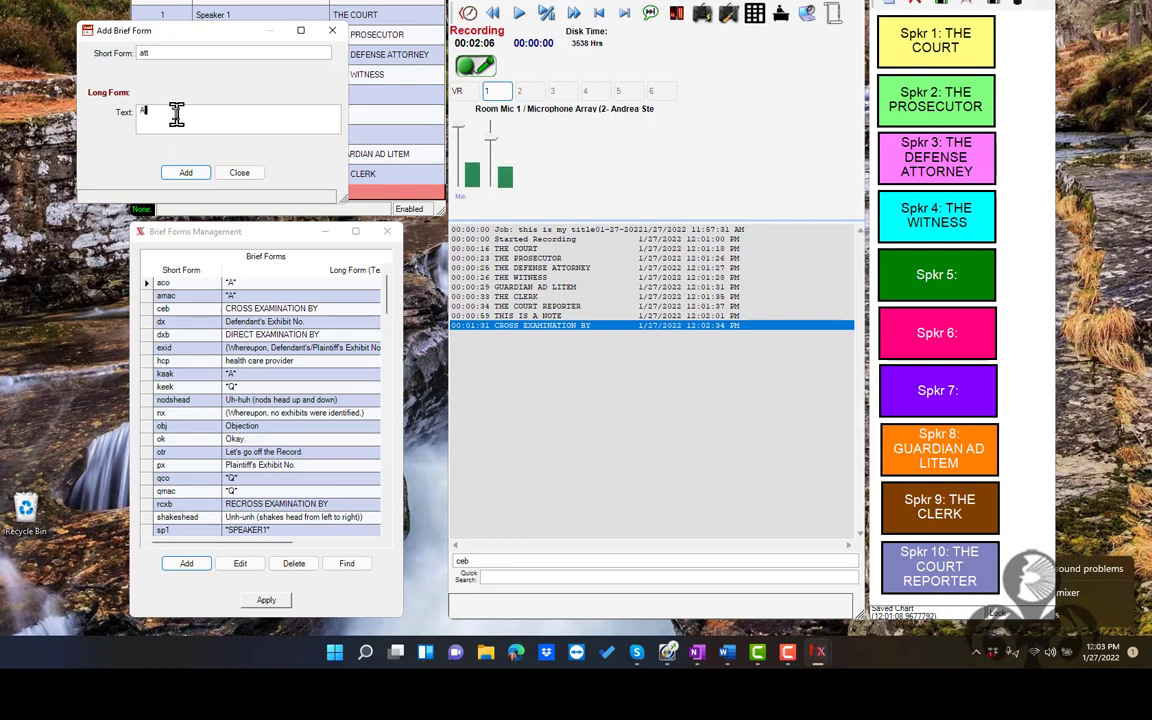
pyautogui.write('Attot')
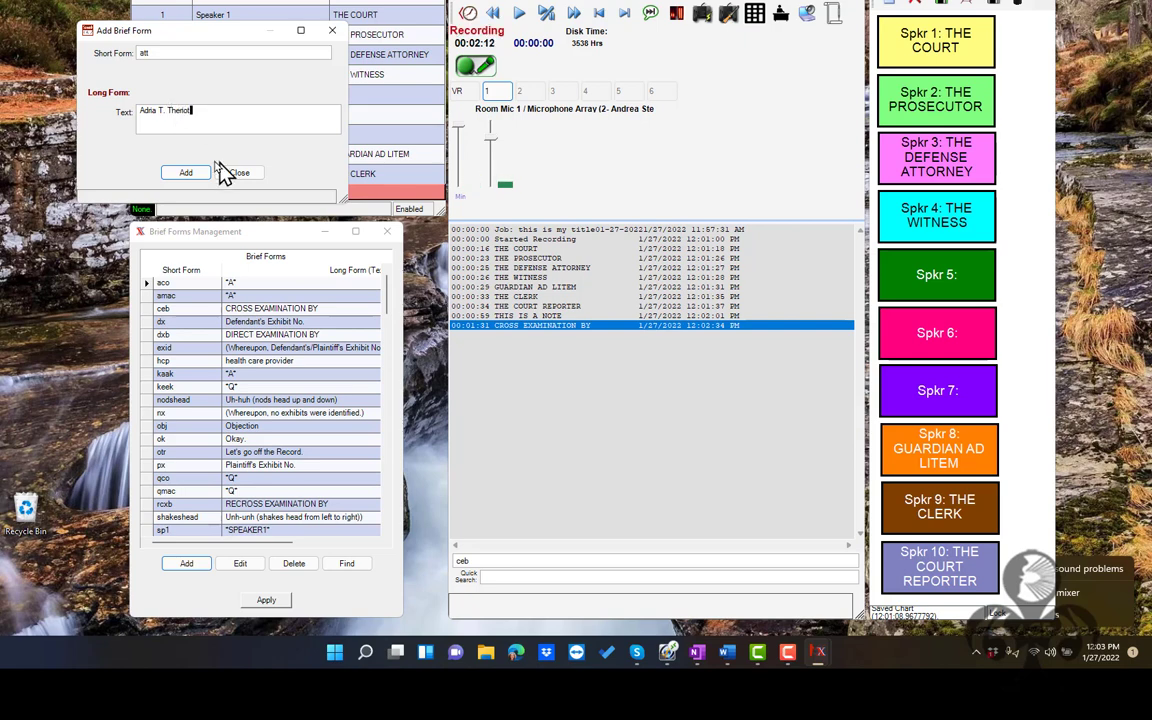
pyautogui.click(187, 174)
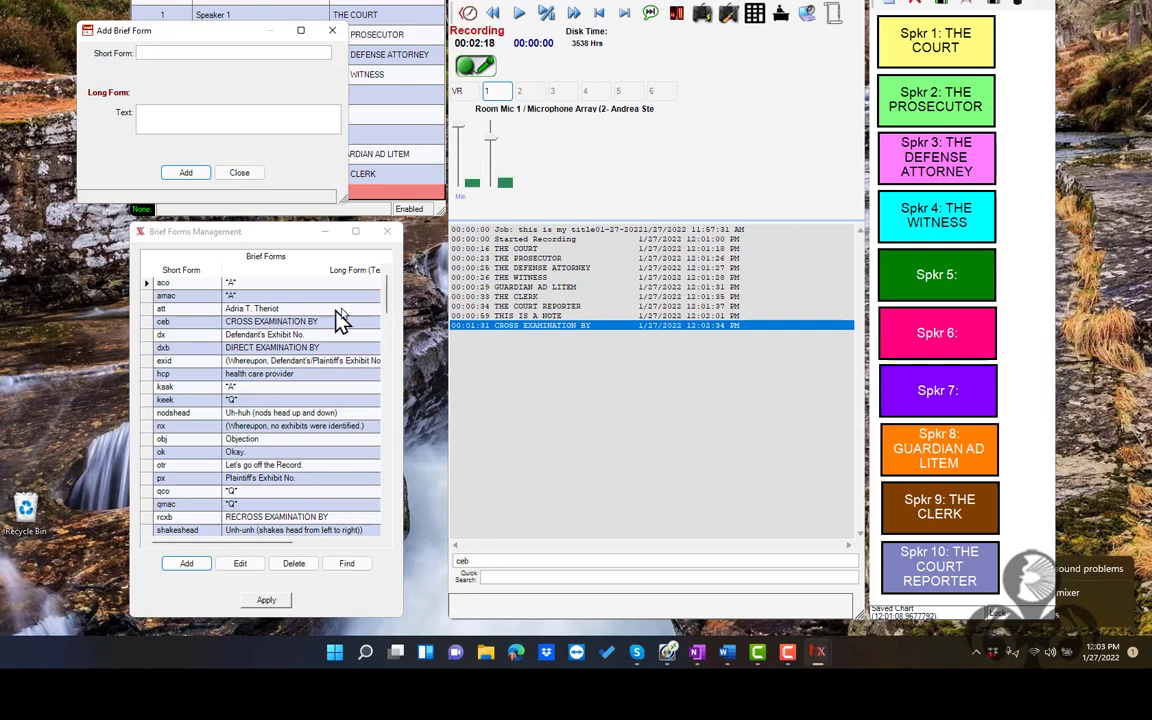
pyautogui.click(236, 175)
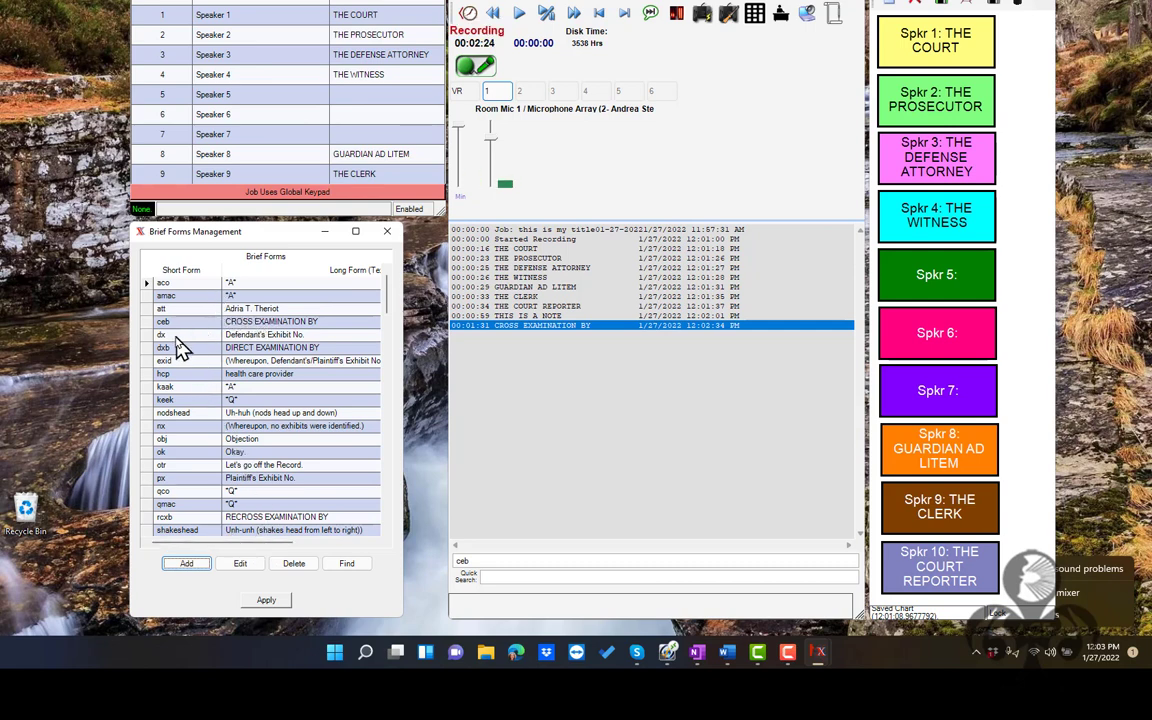
# Log "Defendant's Exhibit No." by entering the brief form "dx", followed by a separate note "11"
pyautogui.click(476, 561)
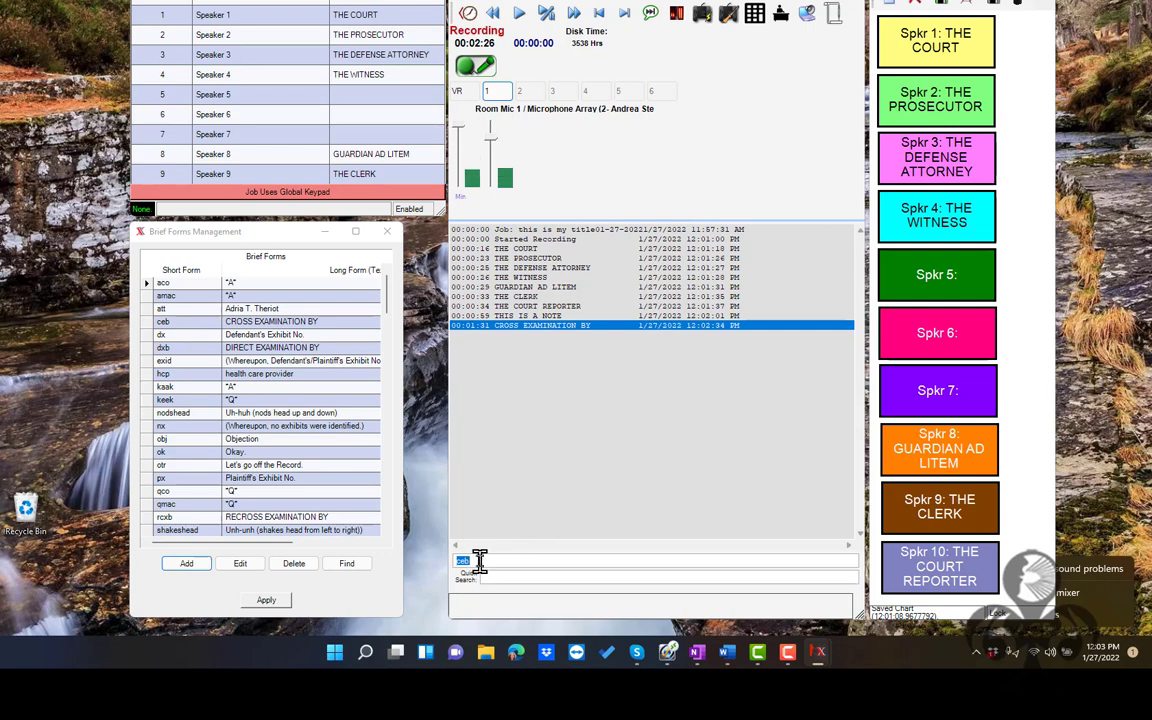
pyautogui.write('dx')
pyautogui.press('Return')
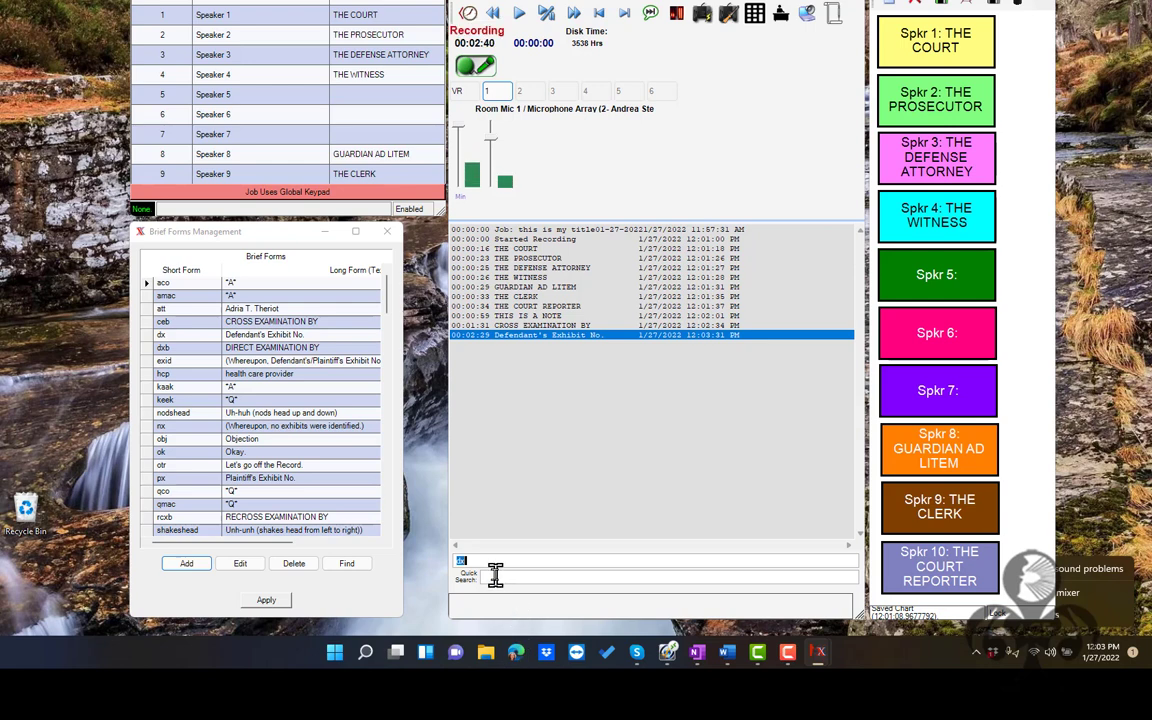
pyautogui.press('Return')
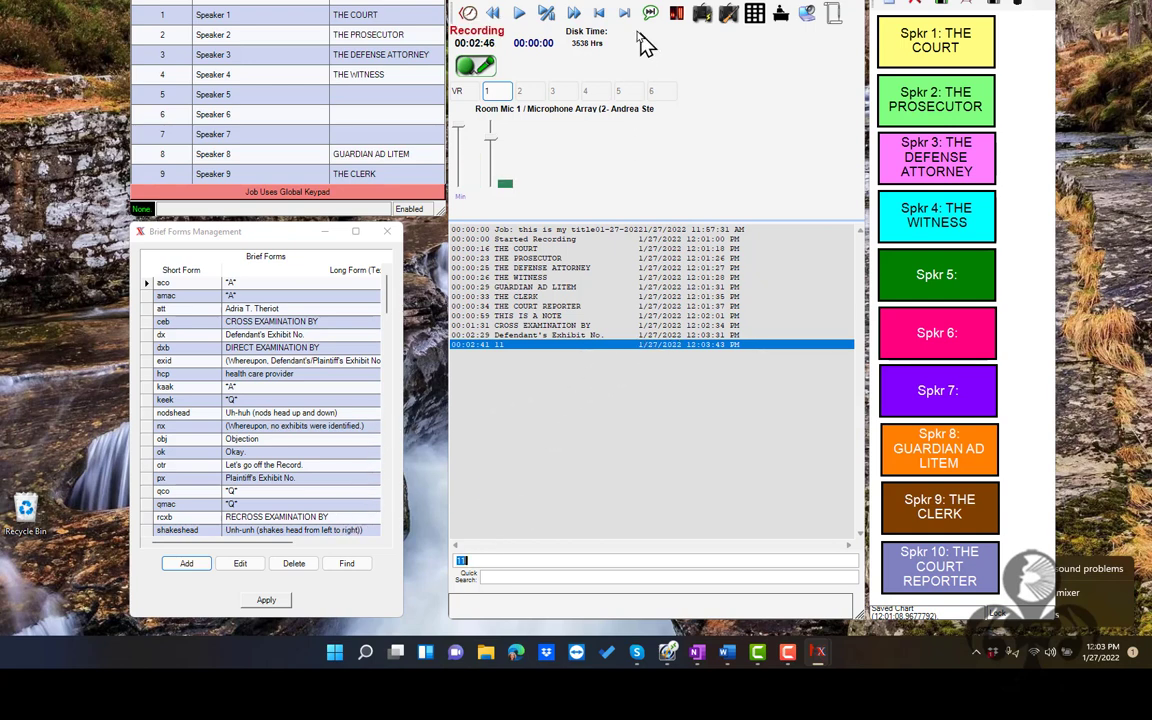
# Log the speakers THE CLERK, THE COURT REPORTER, THE COURT, THE PROSECUTOR, THE DEFENSE ATTORNEY and THE WITNESS from the speaker chart
pyautogui.click(490, 70)
pyautogui.click(942, 508)
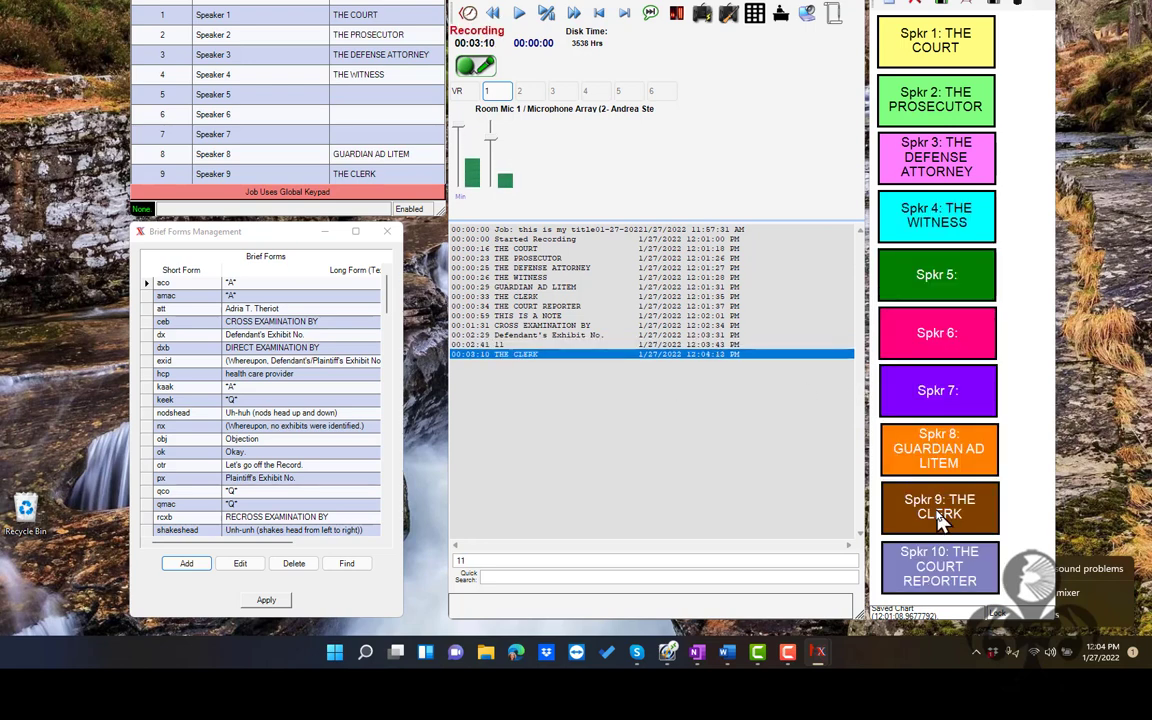
pyautogui.click(942, 580)
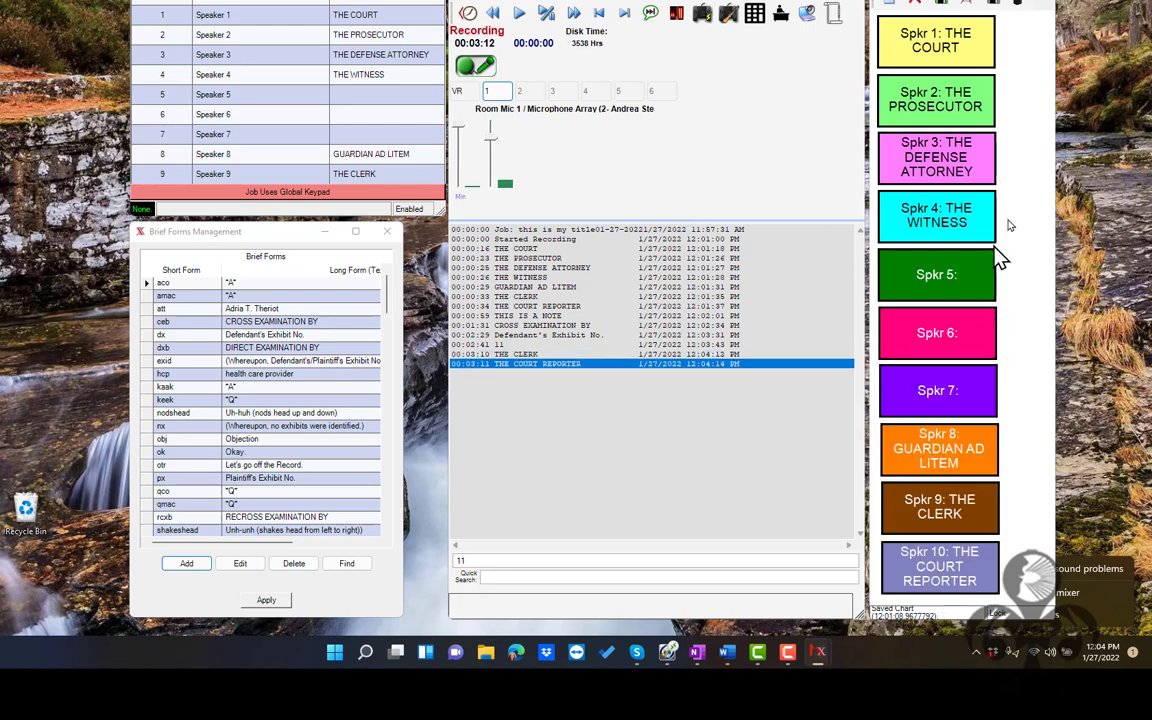
pyautogui.click(956, 48)
pyautogui.click(957, 103)
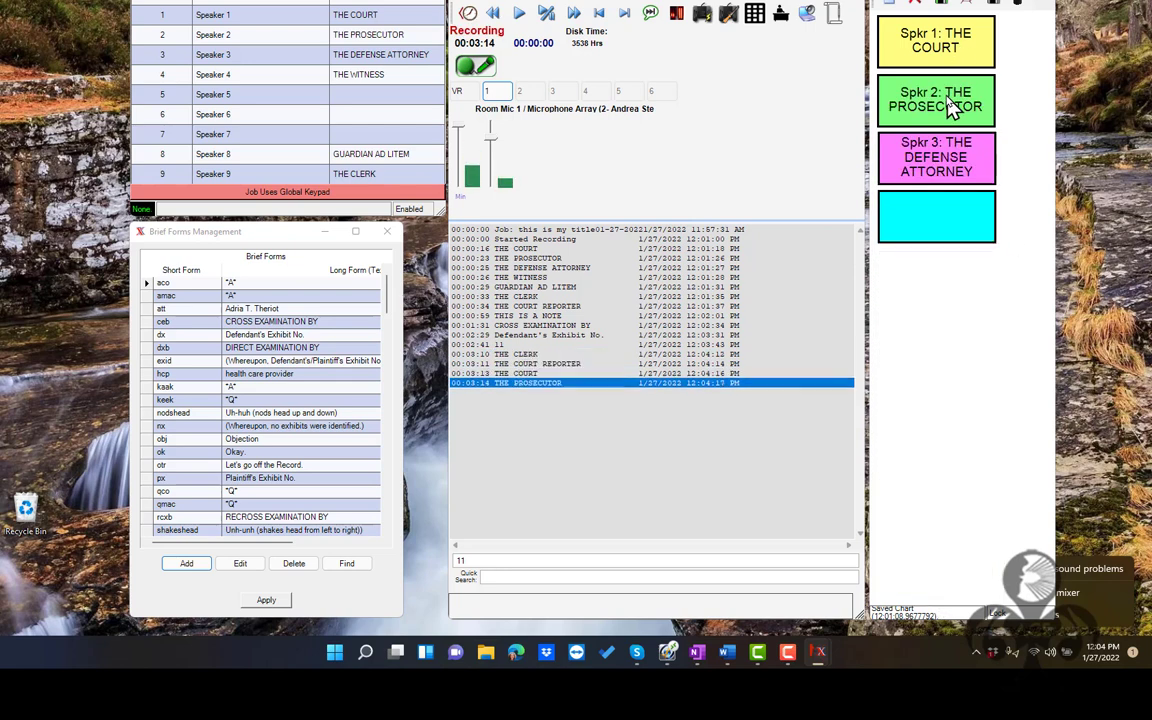
pyautogui.click(958, 170)
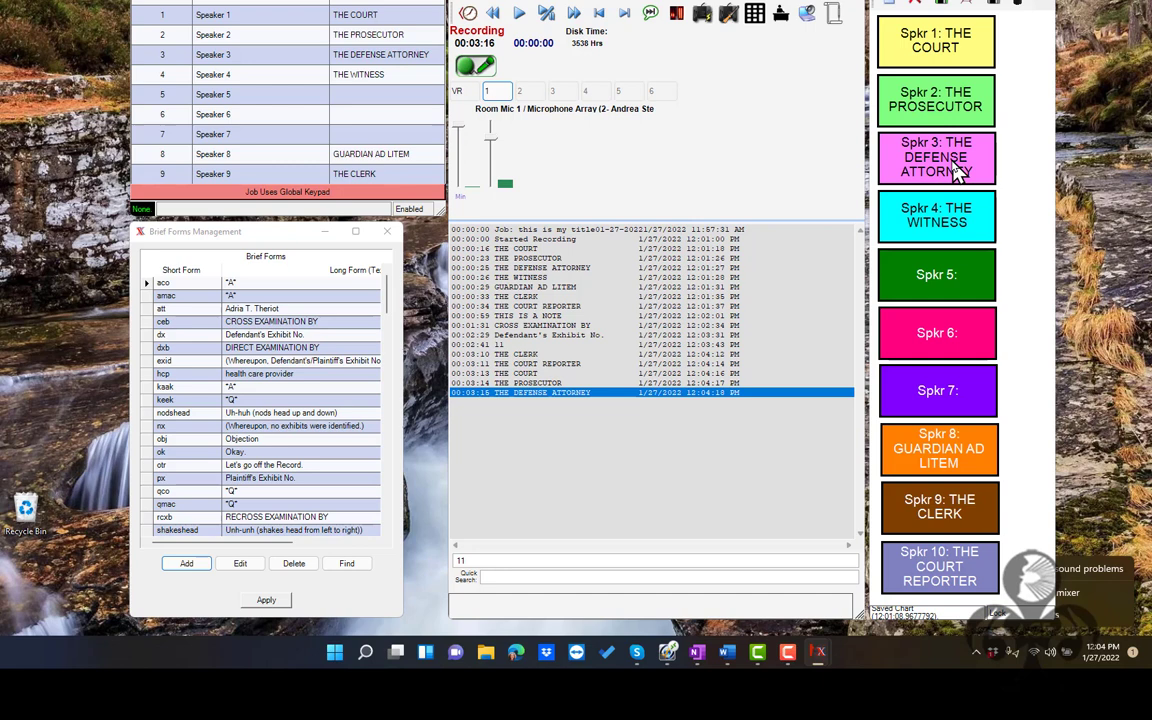
pyautogui.click(952, 220)
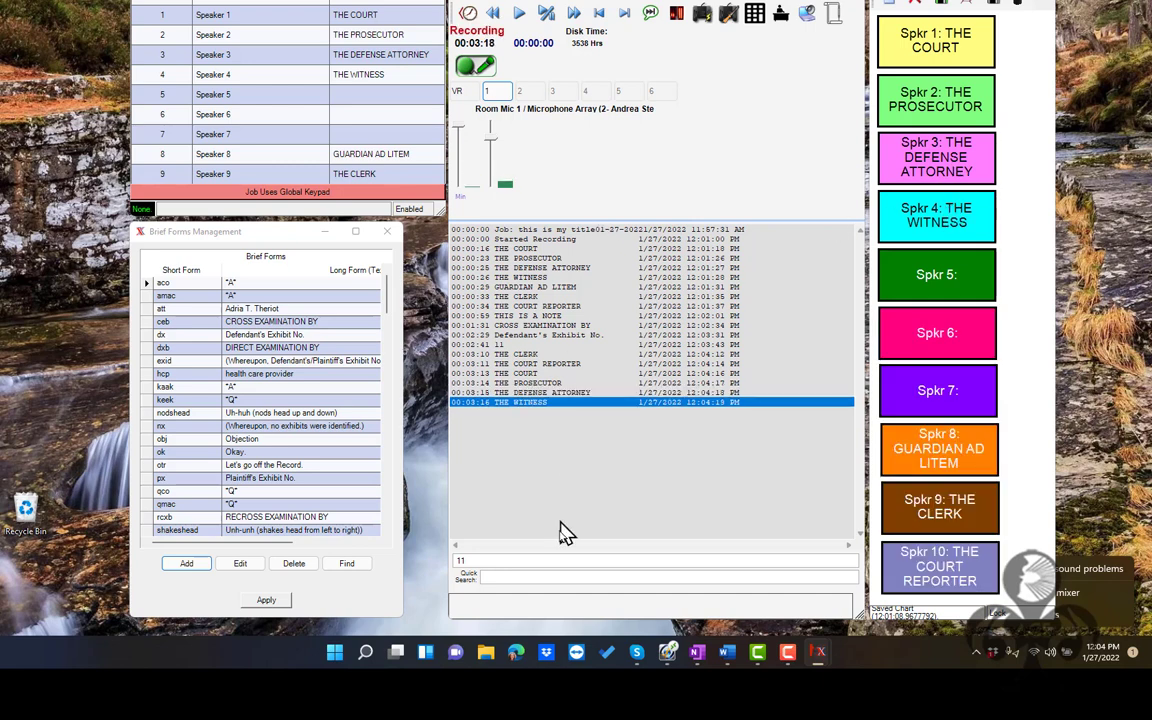
# Log "Plaintiff's Exhibit No." and "Objection" by entering the brief forms "px" and "obj" as notes
pyautogui.click(493, 560)
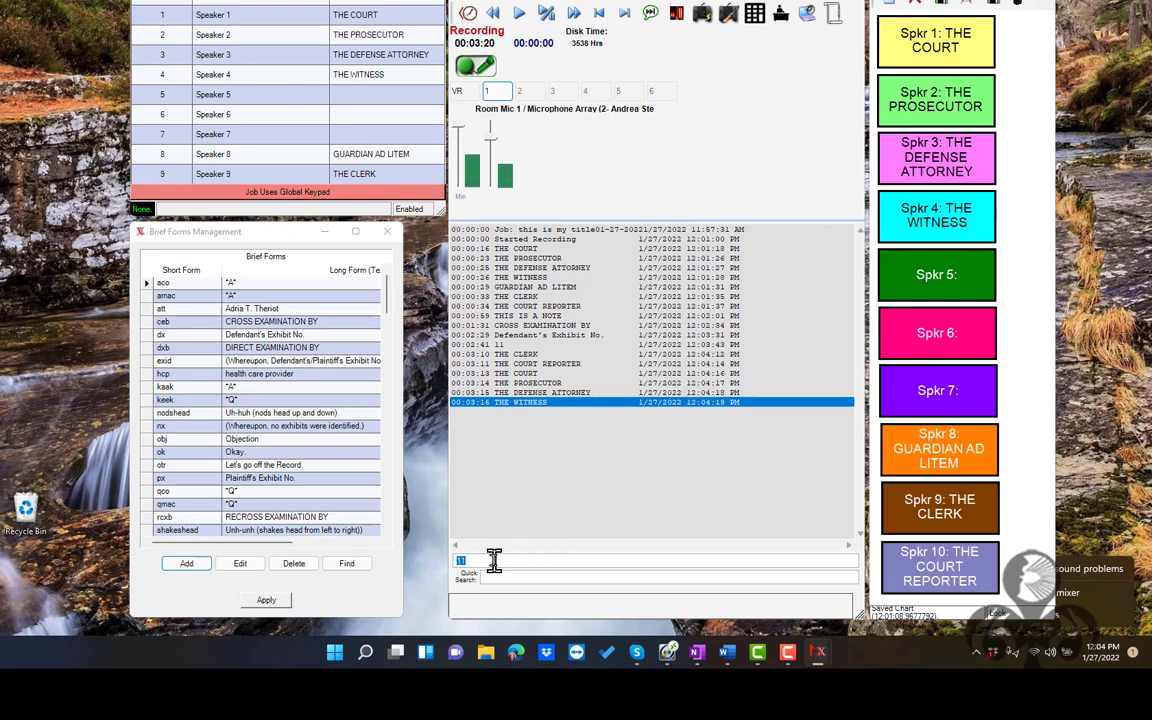
pyautogui.press('BackSpace')
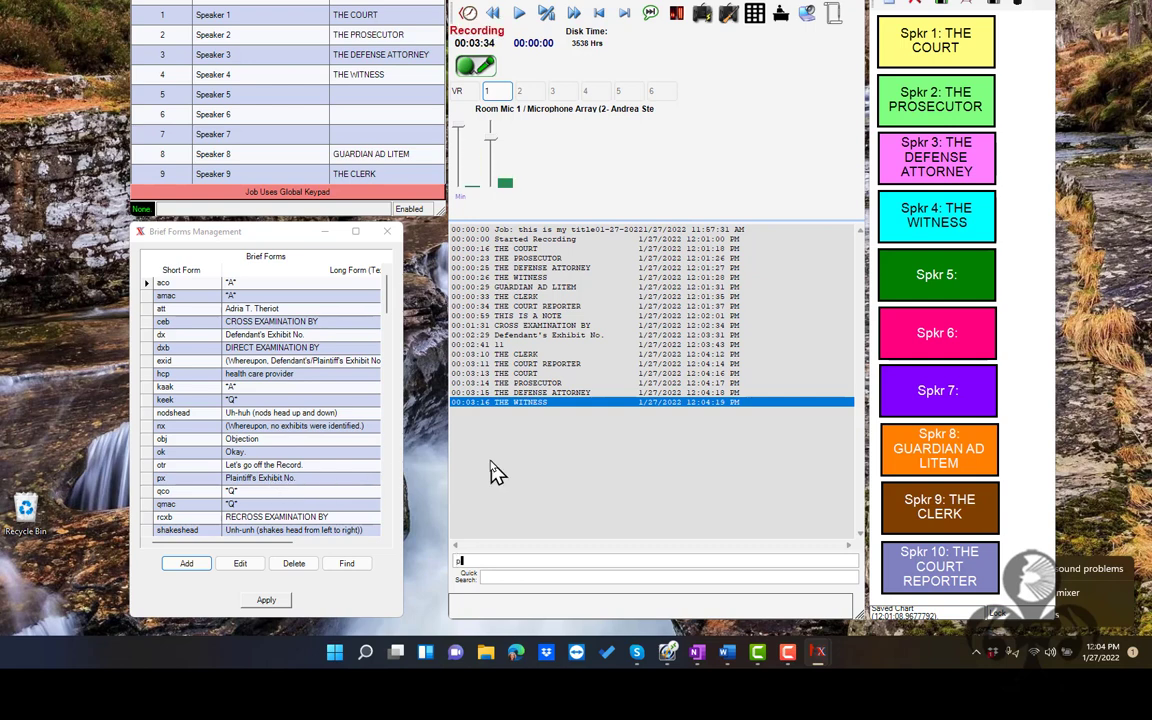
pyautogui.write('x')
pyautogui.press('Return')
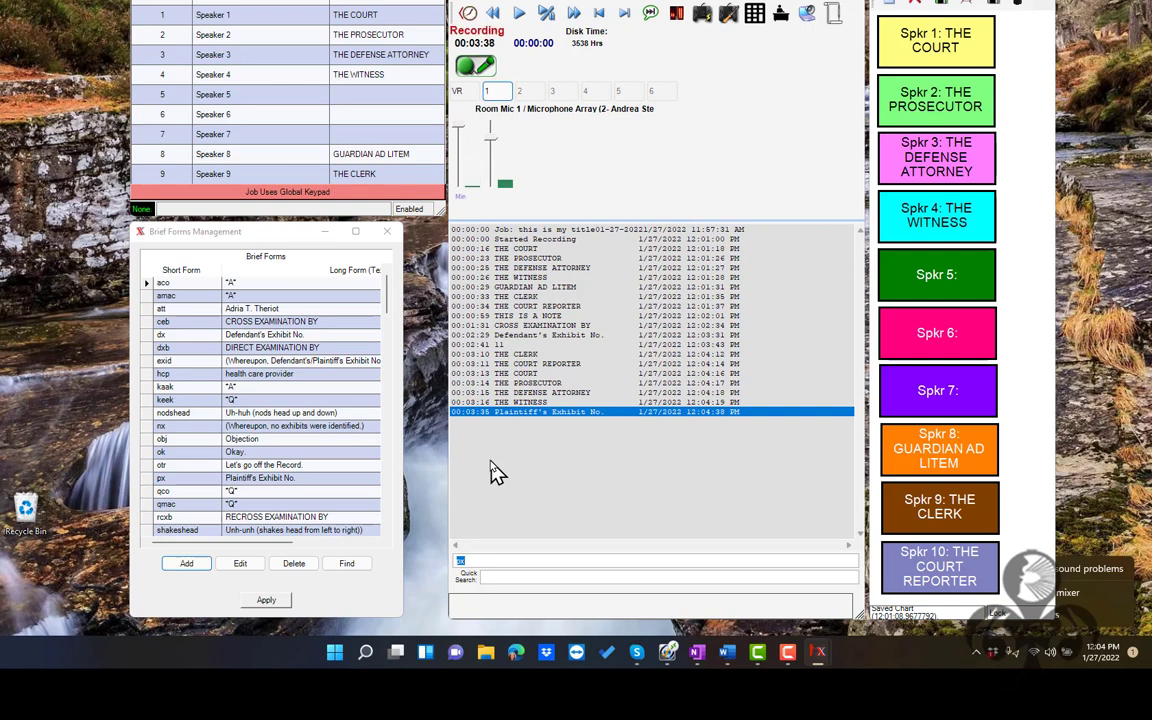
pyautogui.write('obj')
pyautogui.press('Return')
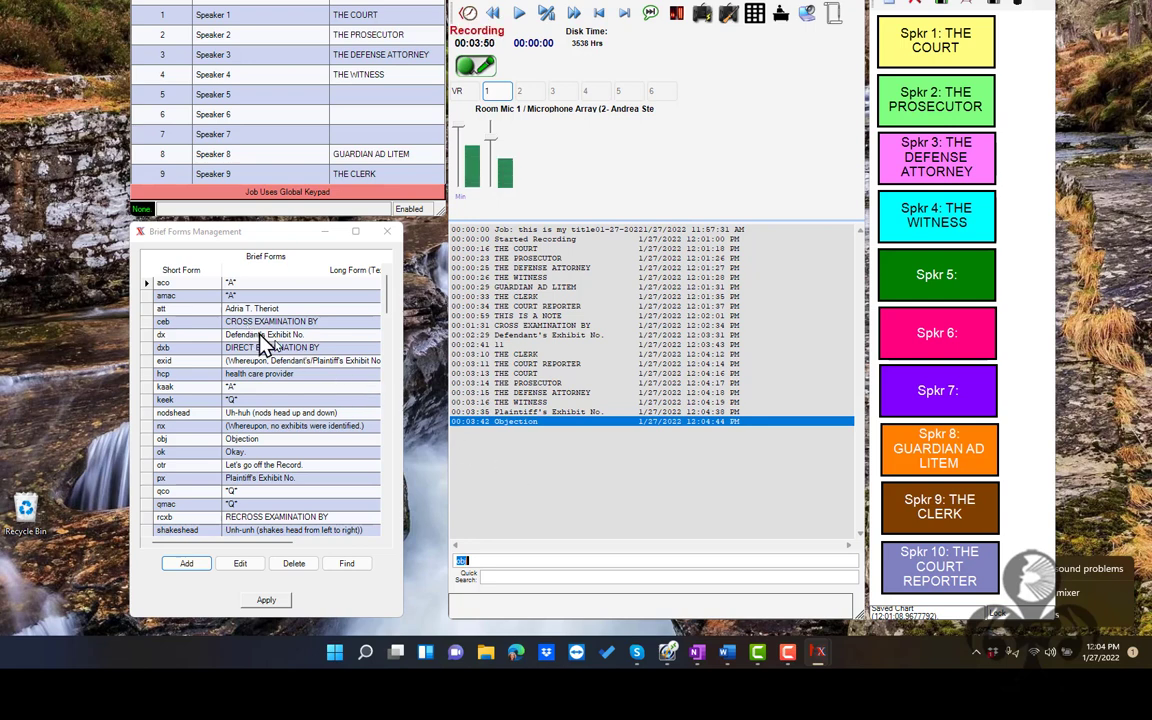
# Look through the whole brief forms list to examine the available short forms and their long form text
pyautogui.click(399, 440)
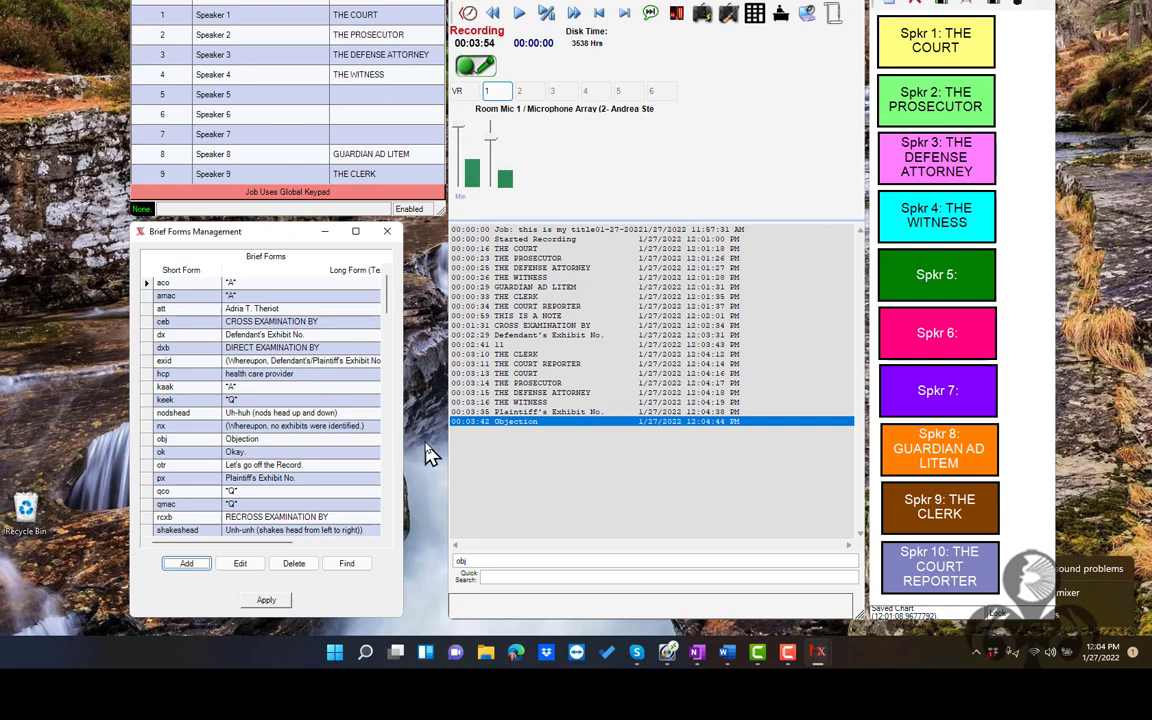
pyautogui.click(425, 443)
pyautogui.scroll(-7, 333, 530)
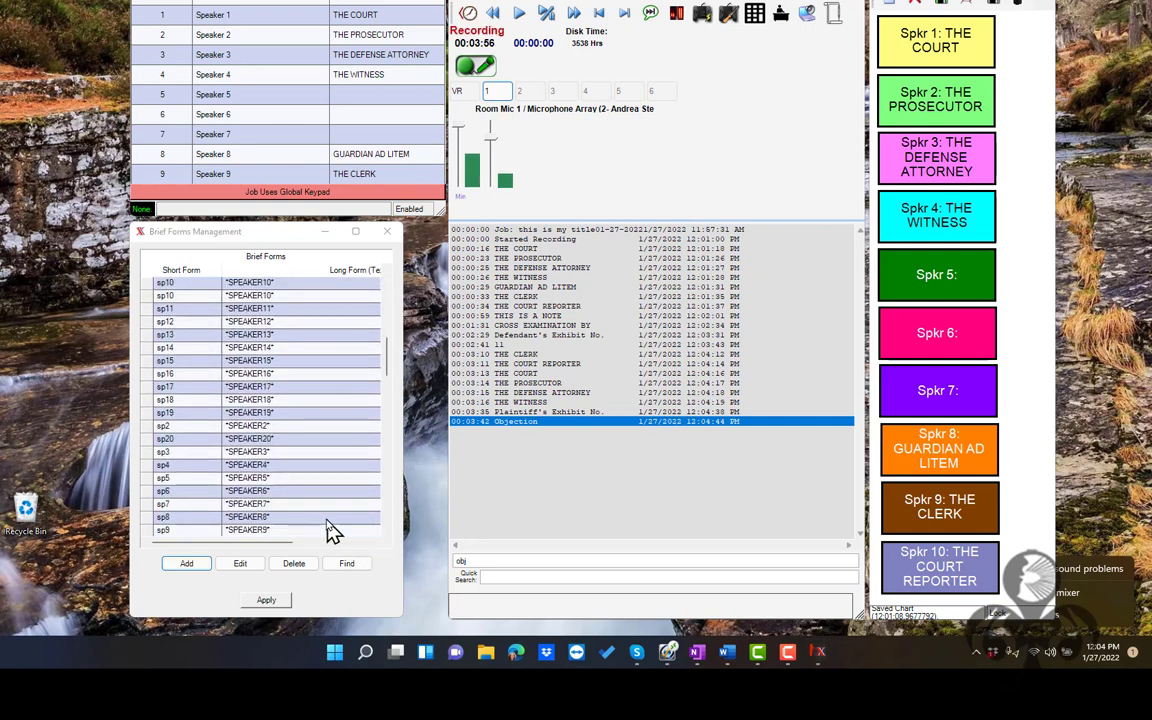
pyautogui.scroll(-1, 333, 530)
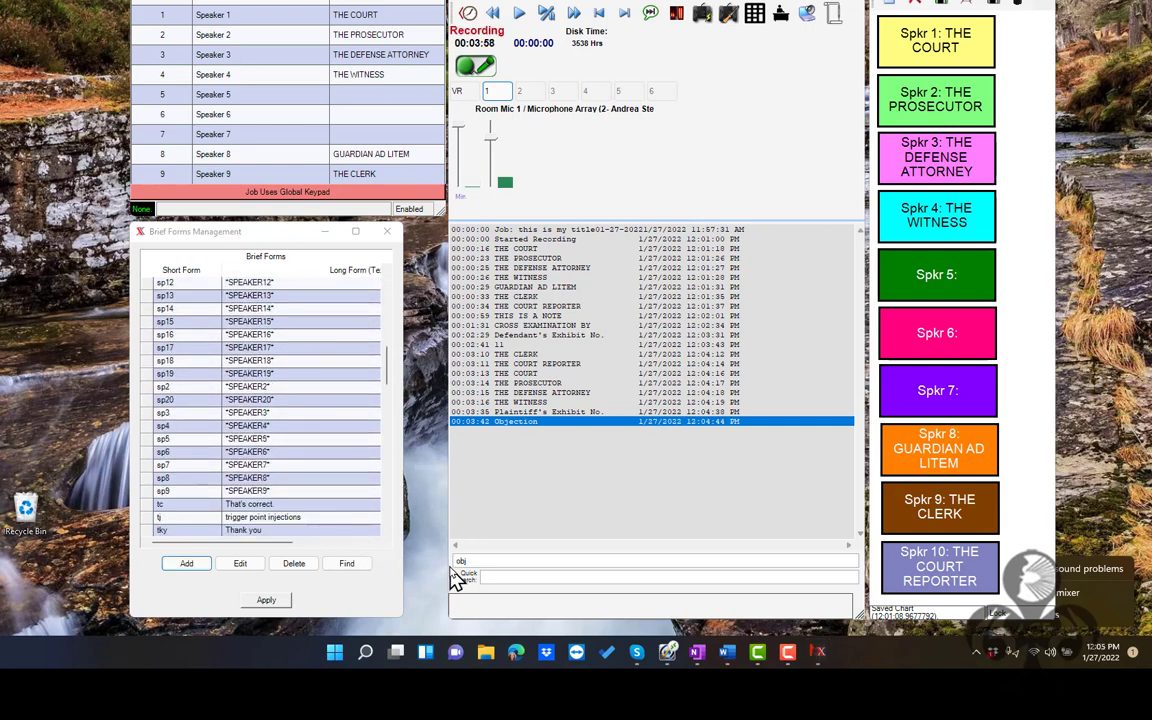
pyautogui.scroll(-4, 283, 468)
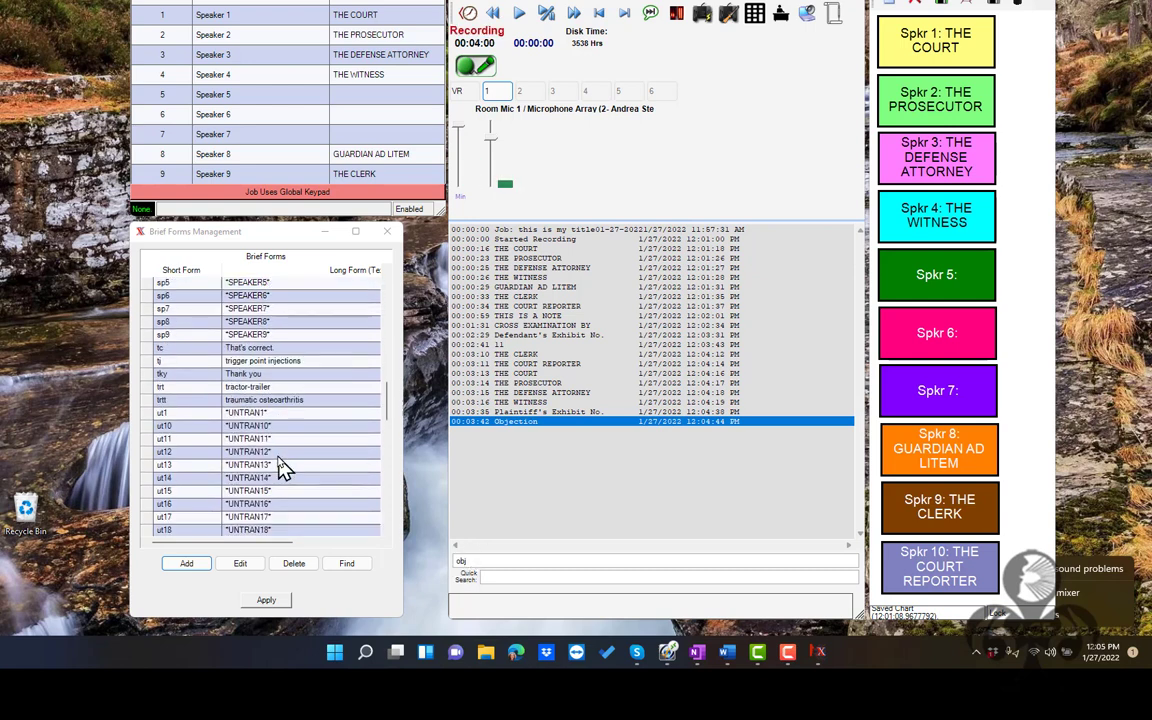
pyautogui.scroll(-10, 283, 468)
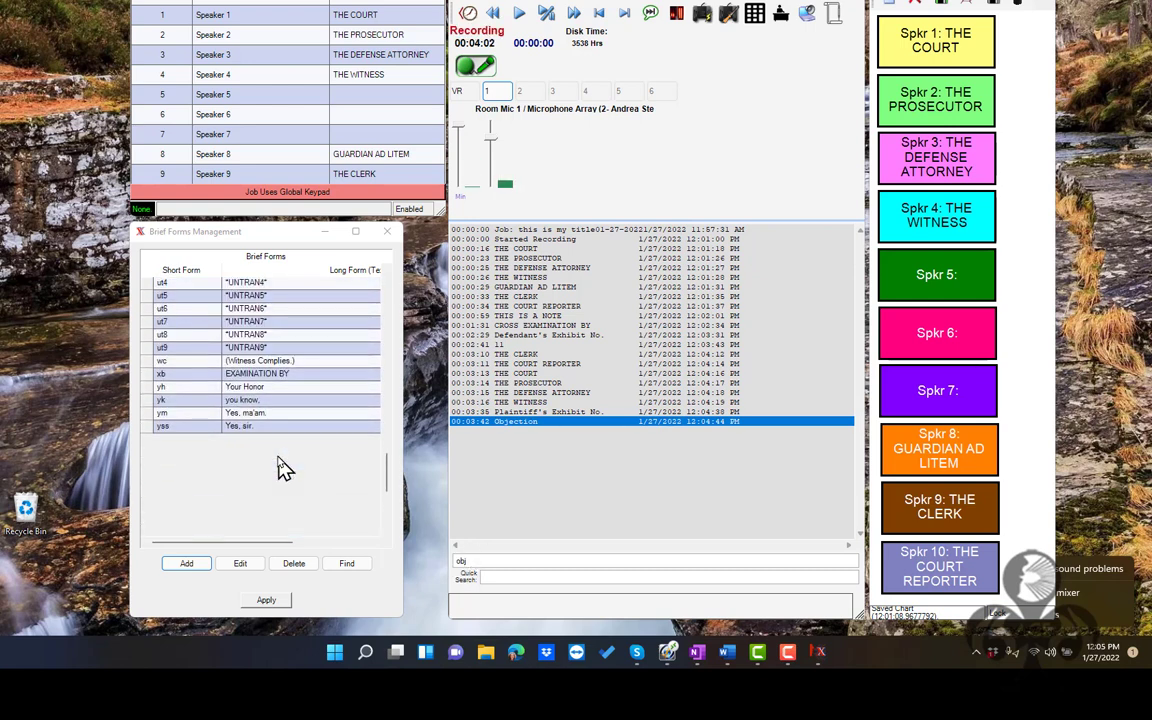
pyautogui.scroll(12, 283, 468)
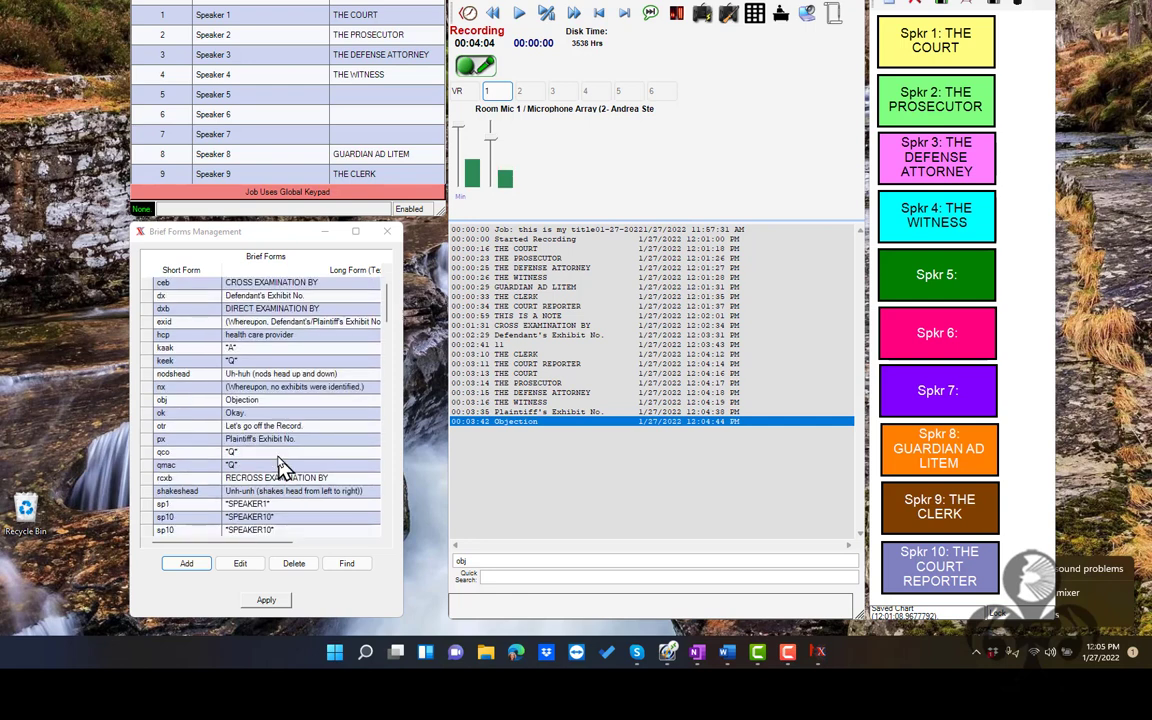
pyautogui.scroll(1, 283, 468)
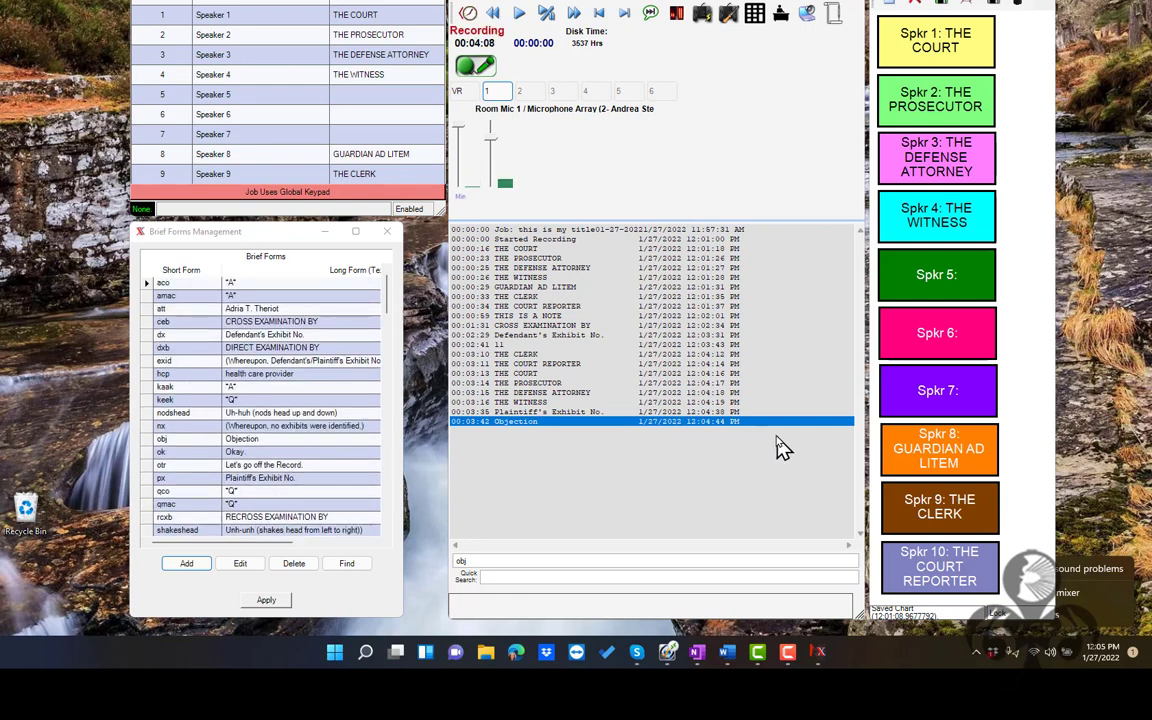
# Try to use Open For Readback while the job is being recorded
pyautogui.click(810, 15)
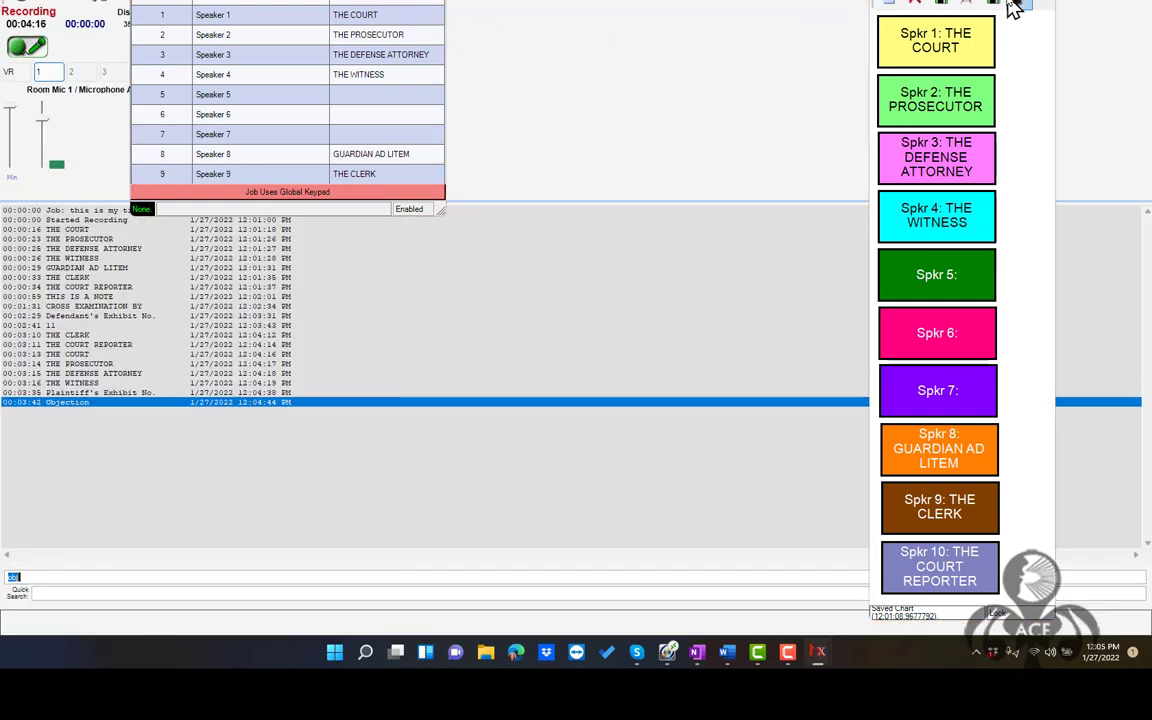
pyautogui.click(1104, 1)
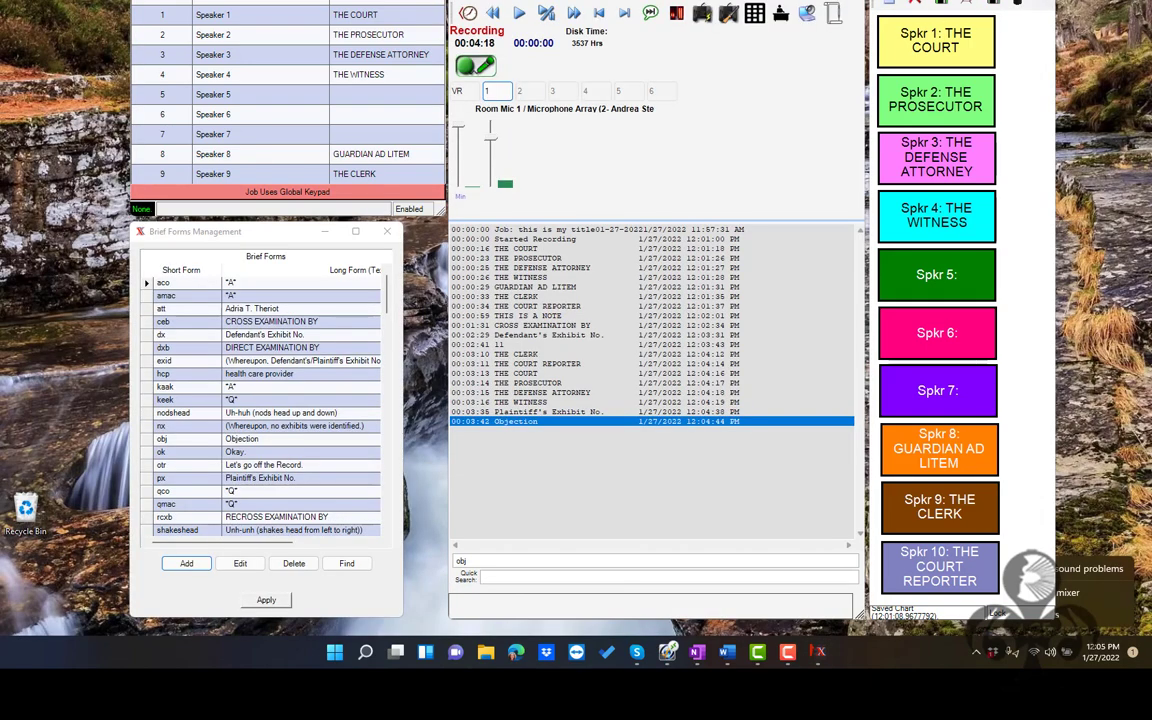
pyautogui.click(808, 16)
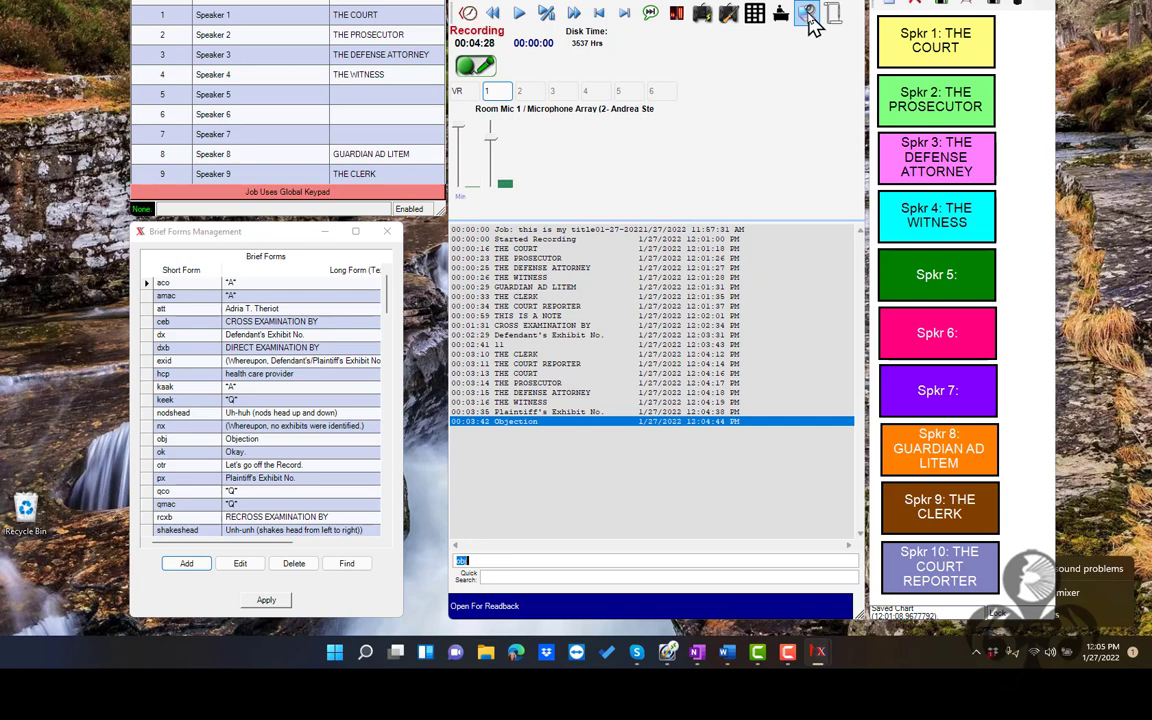
pyautogui.click(810, 20)
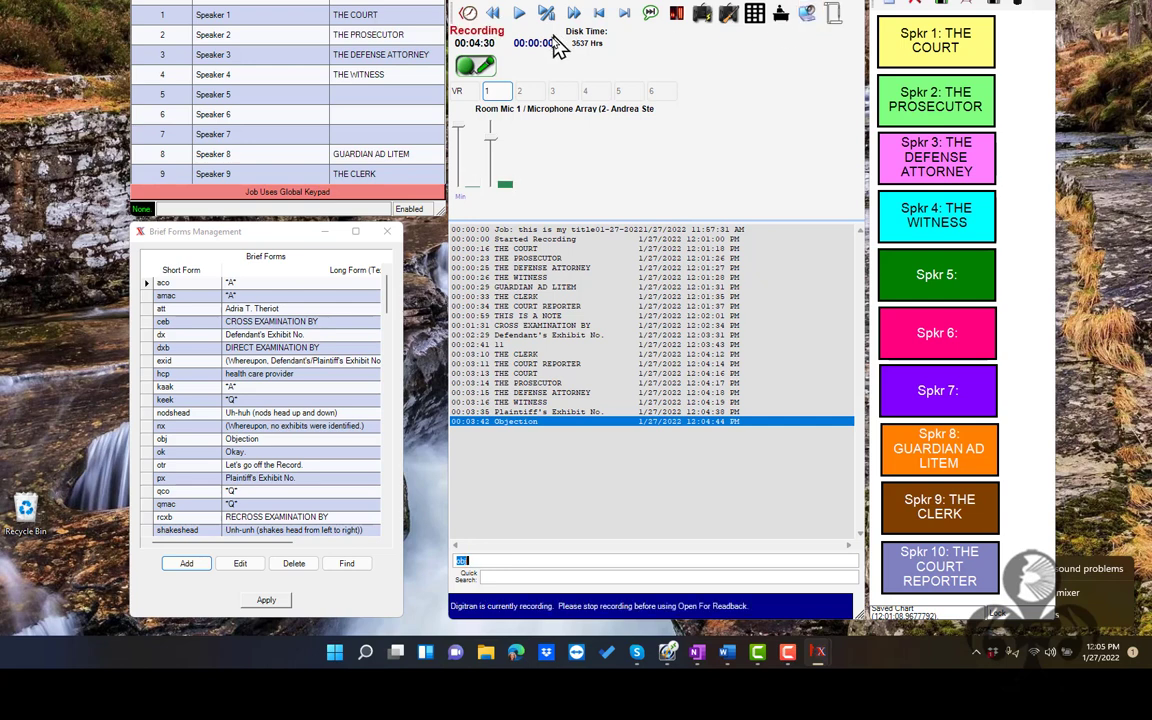
# Stop the recording and look through the Current, History and Courtroom List views of Open For Readback before closing it
pyautogui.click(480, 68)
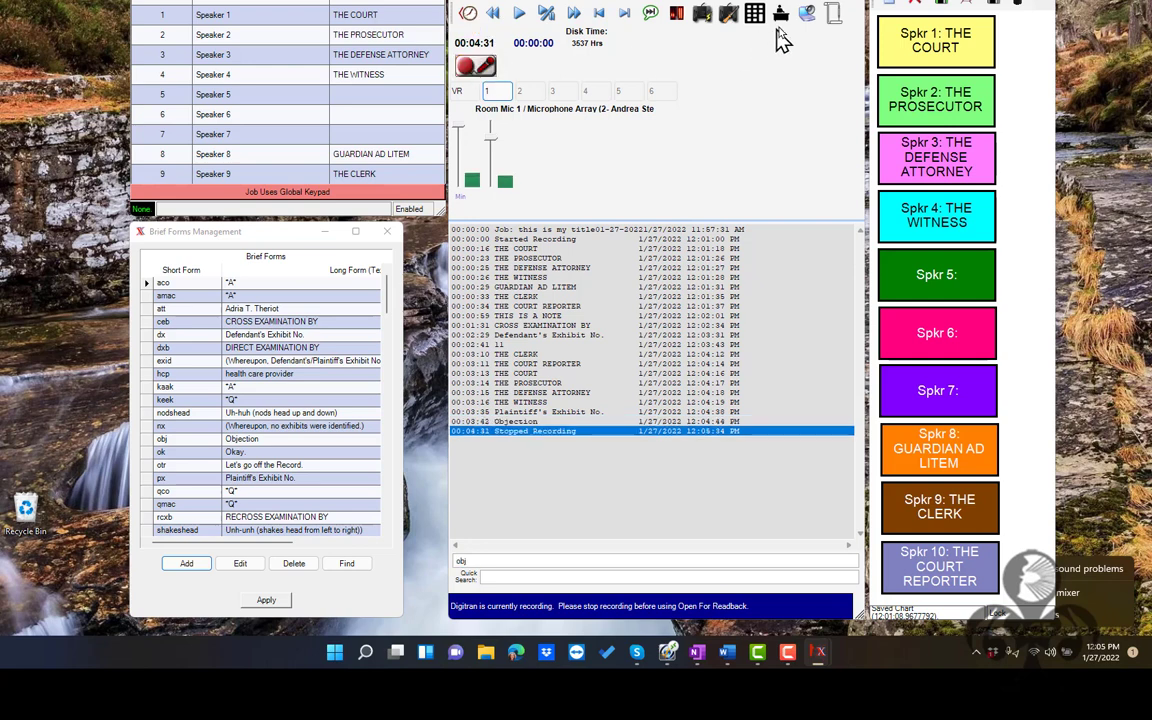
pyautogui.click(810, 20)
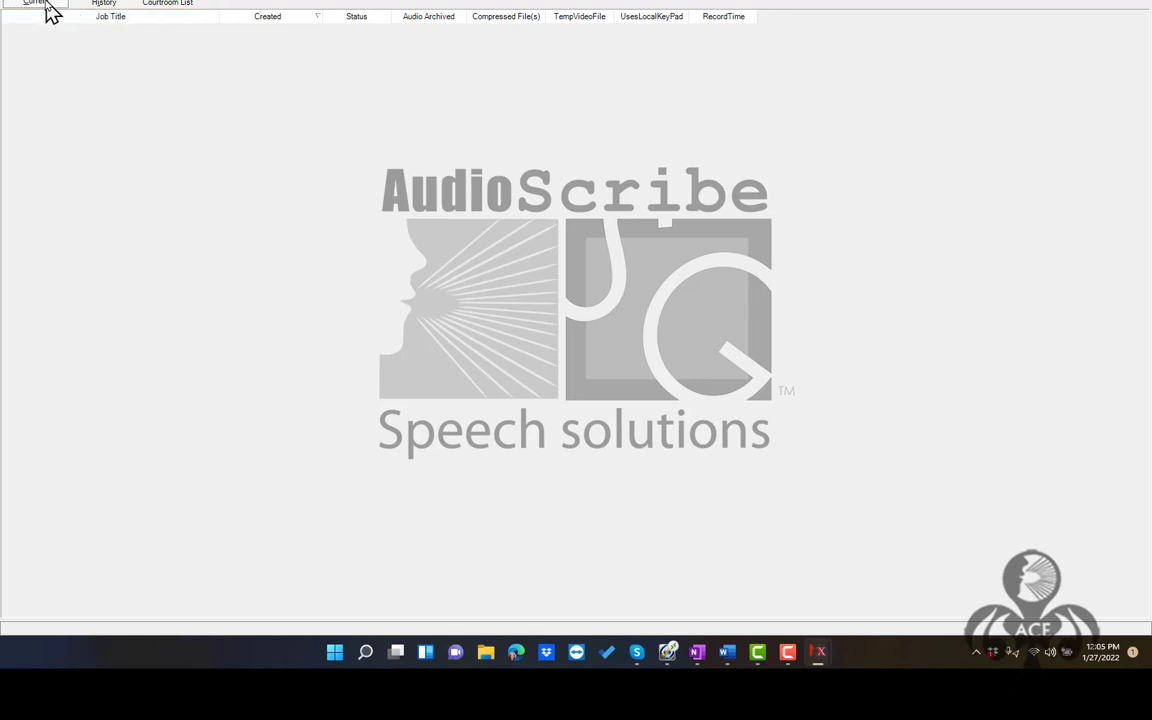
pyautogui.click(101, 5)
pyautogui.click(156, 4)
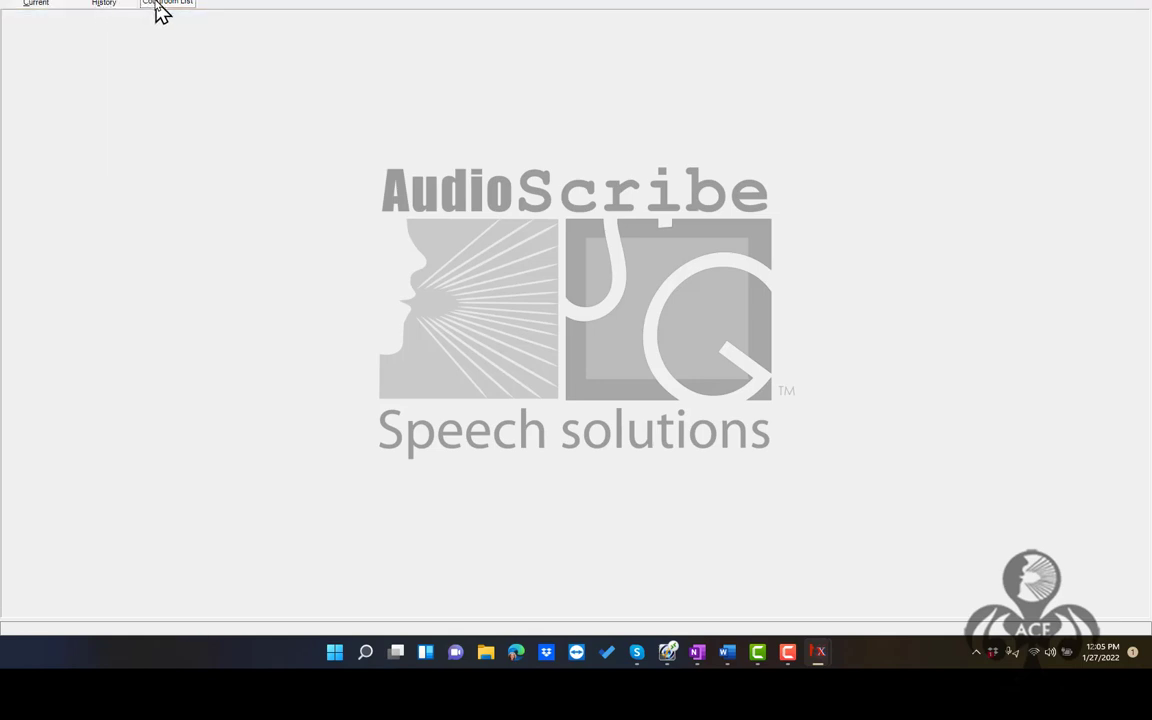
pyautogui.click(38, 6)
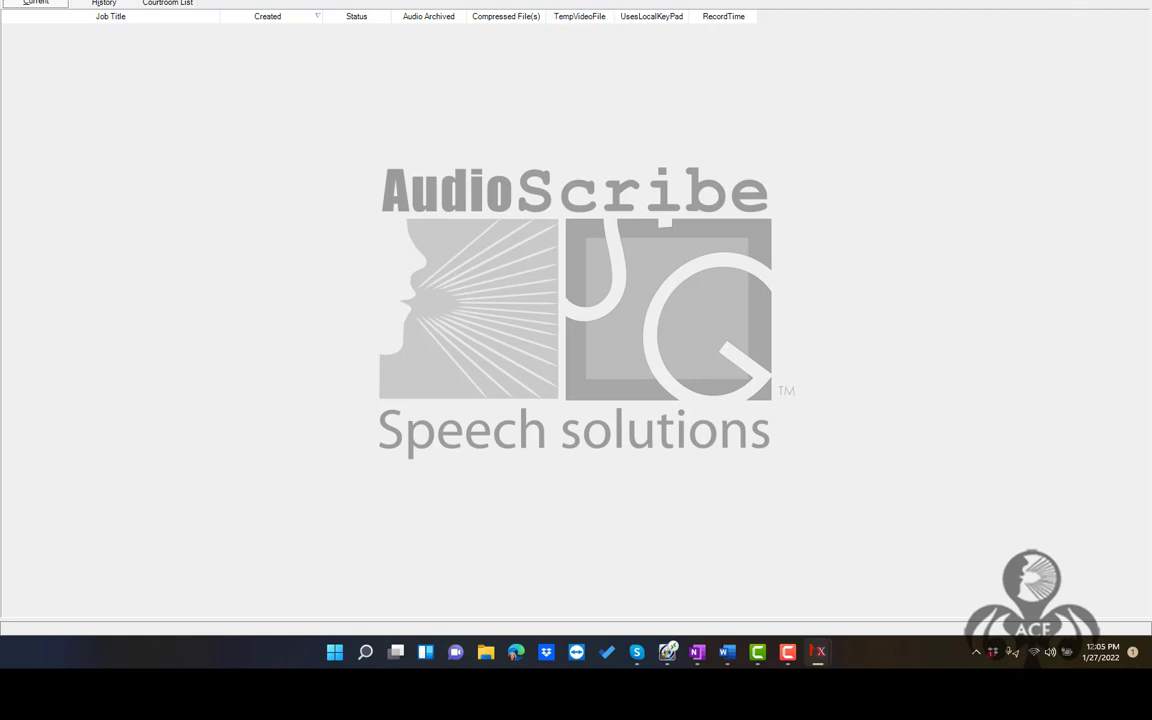
pyautogui.click(1136, 1)
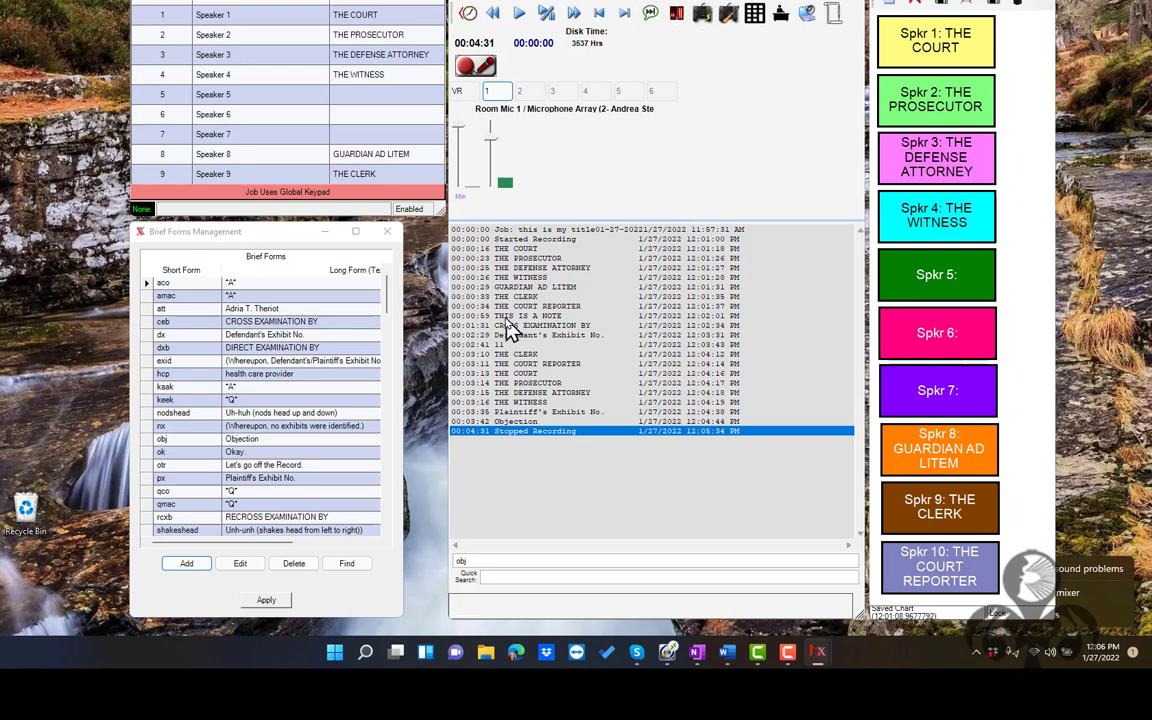
# Move the playback position to the first THE DEFENSE ATTORNEY note in the log and restart the recording
pyautogui.click(533, 268)
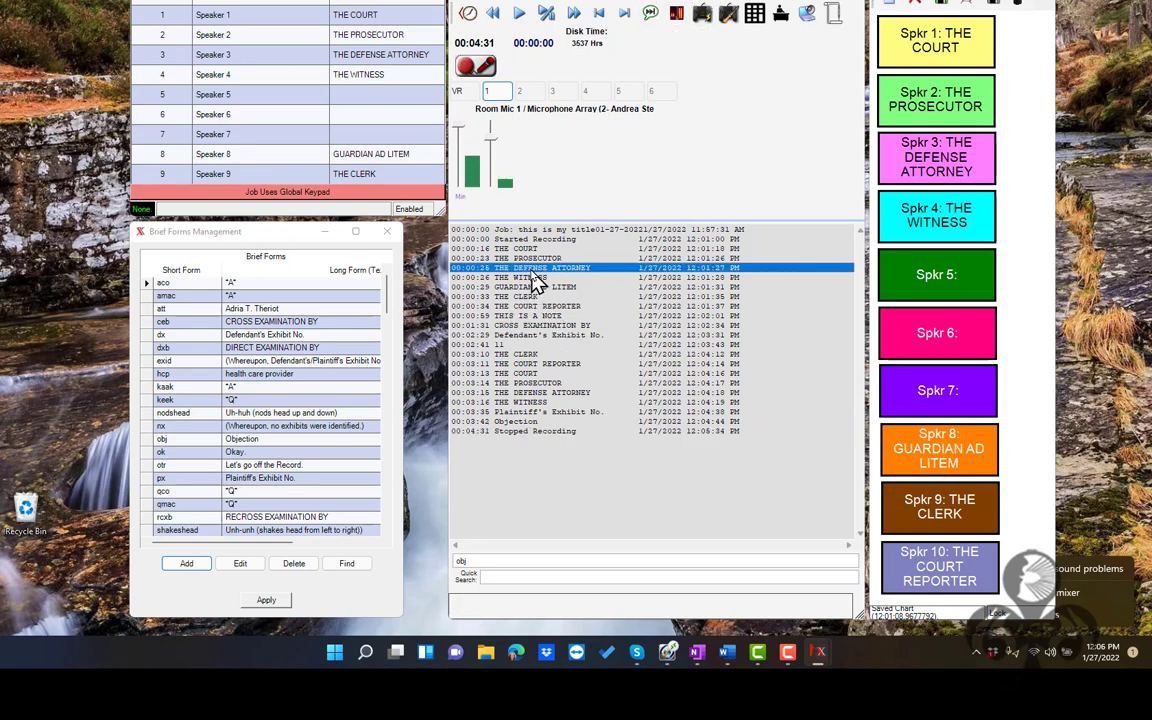
pyautogui.doubleClick(533, 270)
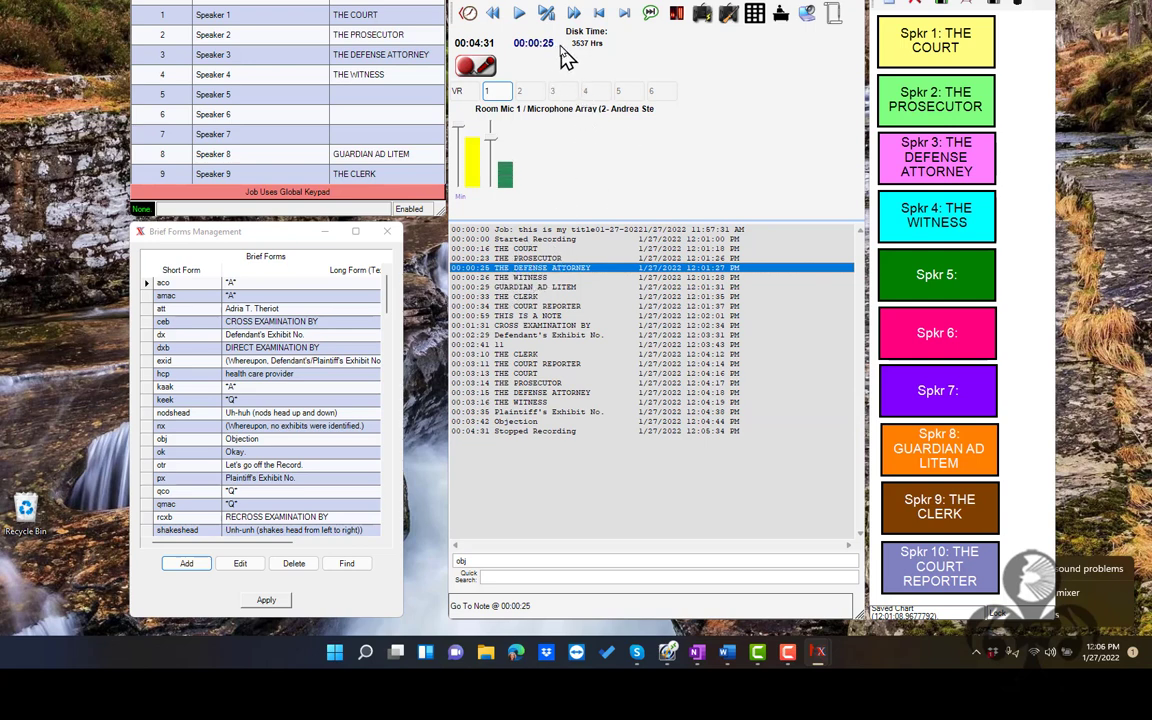
pyautogui.click(476, 65)
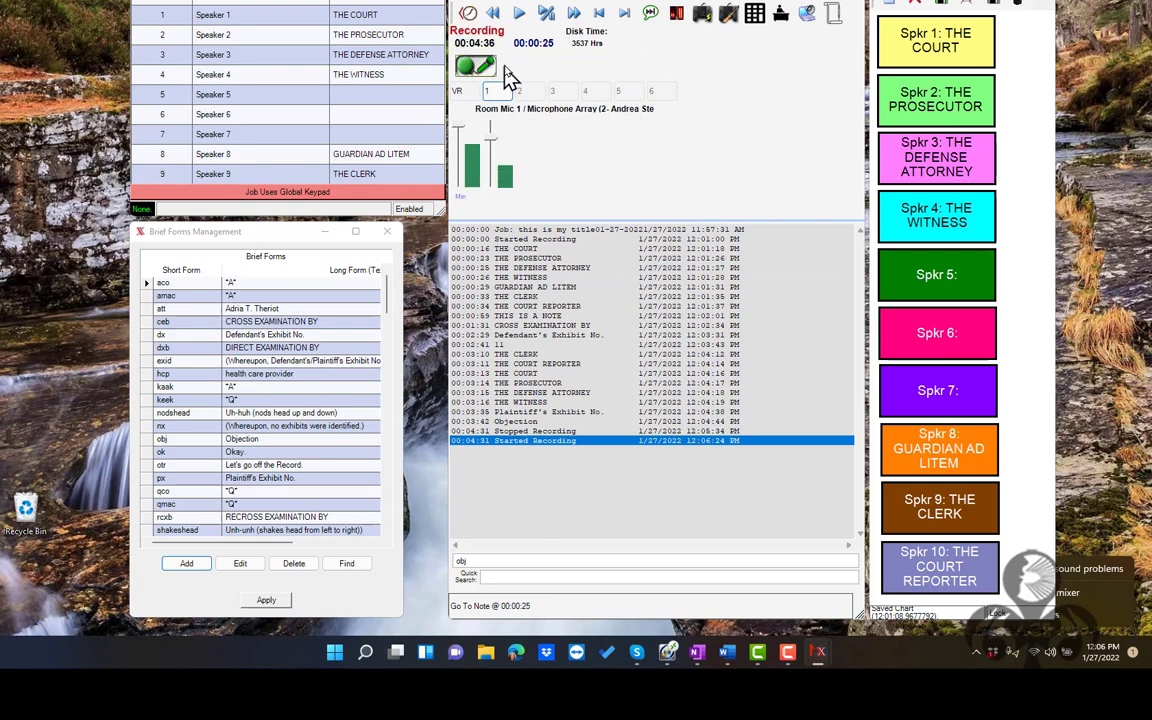
# Play back the most recently recorded audio while recording continues, and stop the playback
pyautogui.click(648, 14)
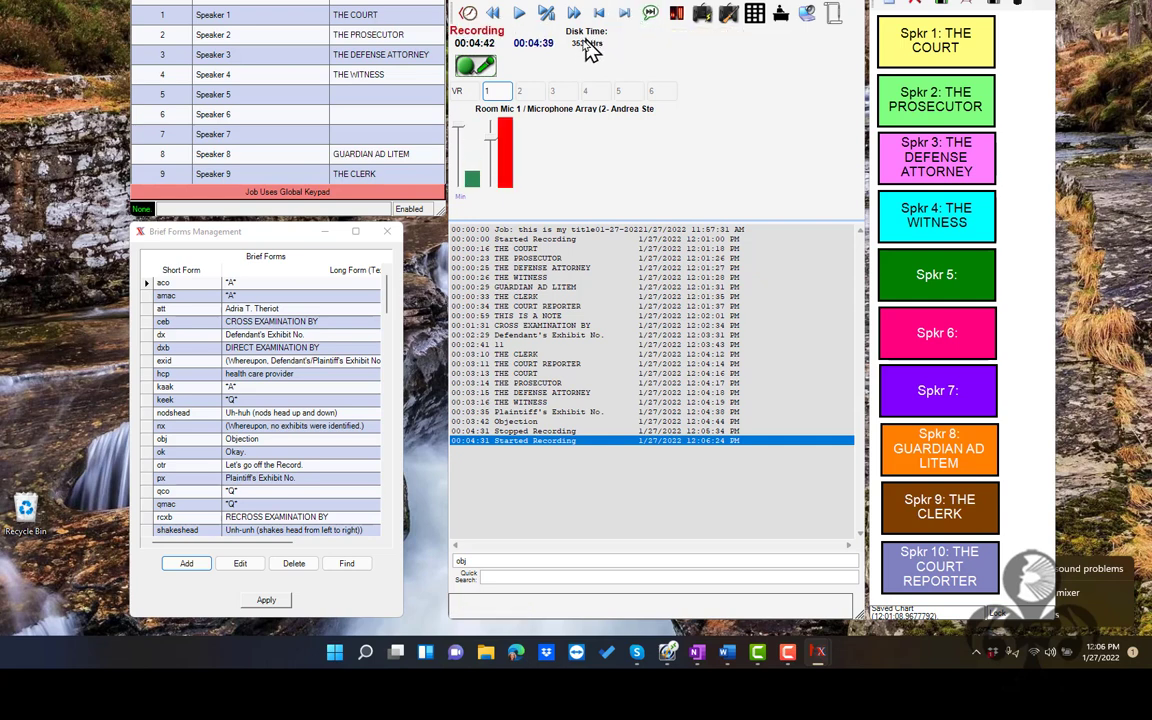
pyautogui.click(546, 13)
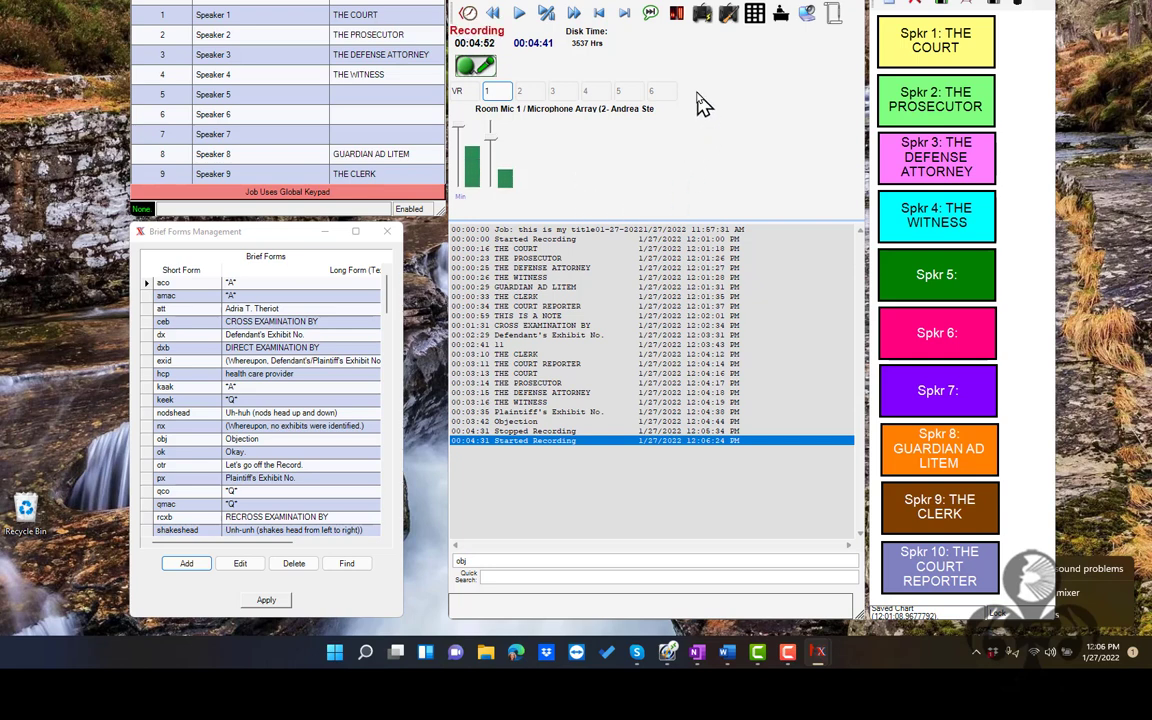
# Open the Gain Control and look at the Room Mic 1 and Room Mic 2 channel gains before closing it
pyautogui.click(677, 20)
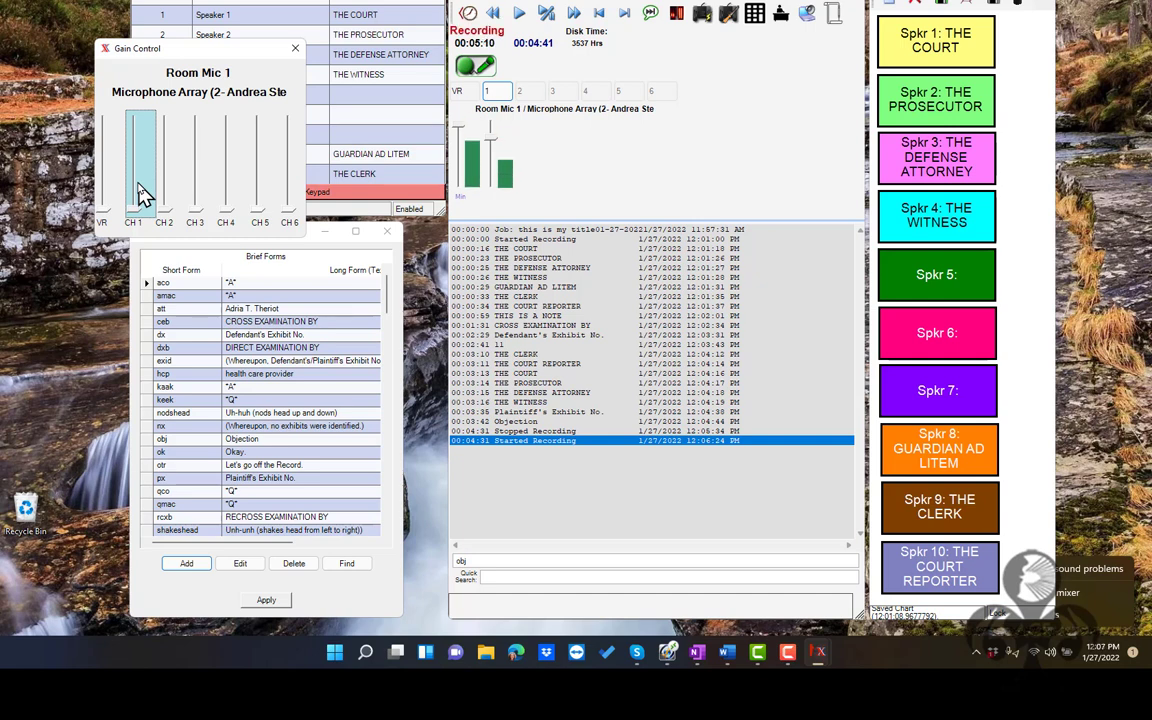
pyautogui.click(170, 182)
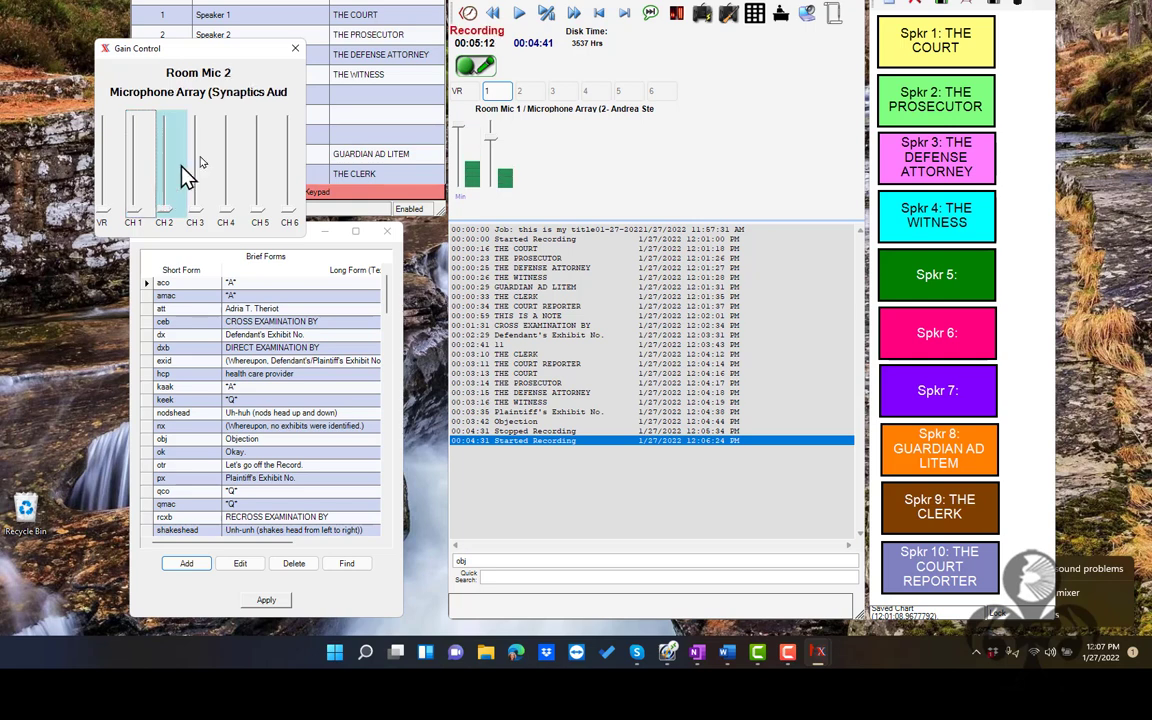
pyautogui.click(294, 50)
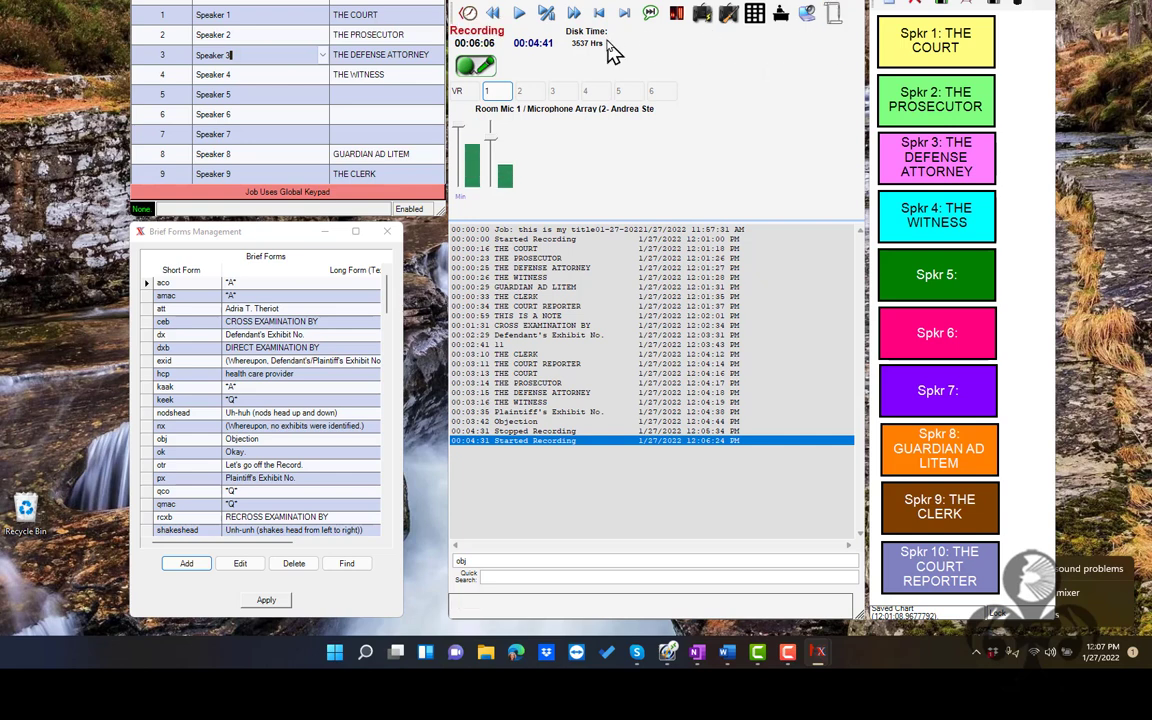
# Stop recording, return to the maximized job list, and present the "this is my title" job with Open Job With Media Controller enabled
pyautogui.click(485, 70)
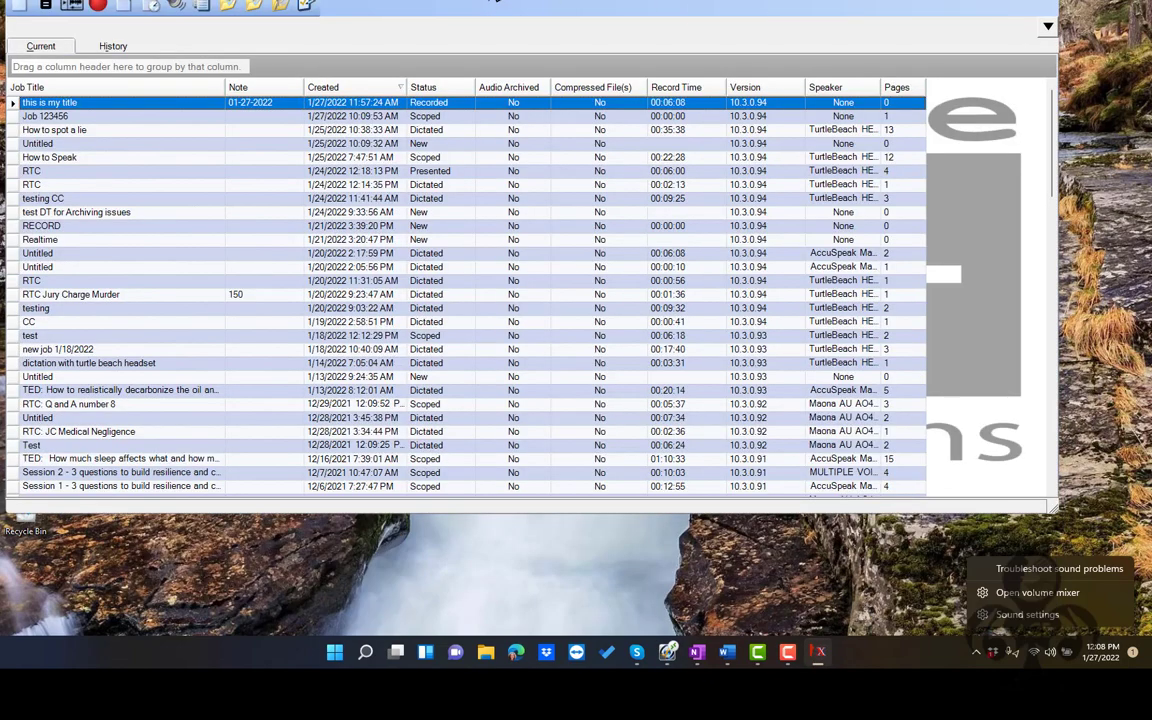
pyautogui.doubleClick(505, 10)
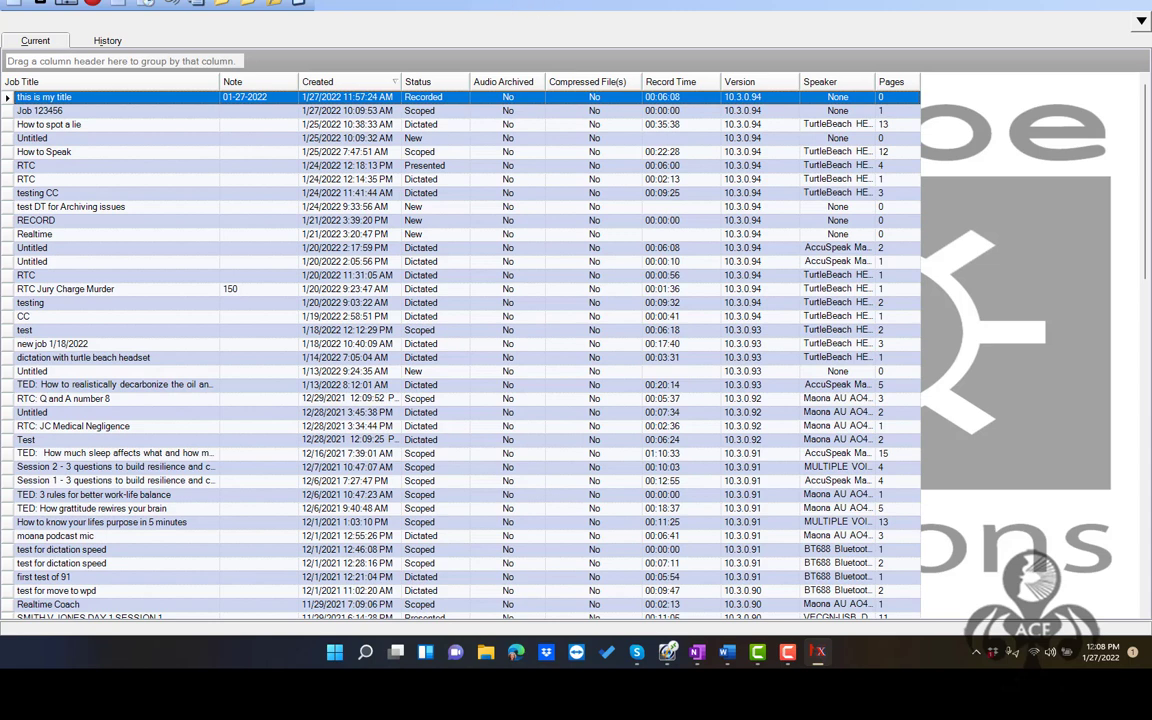
pyautogui.click(125, 9)
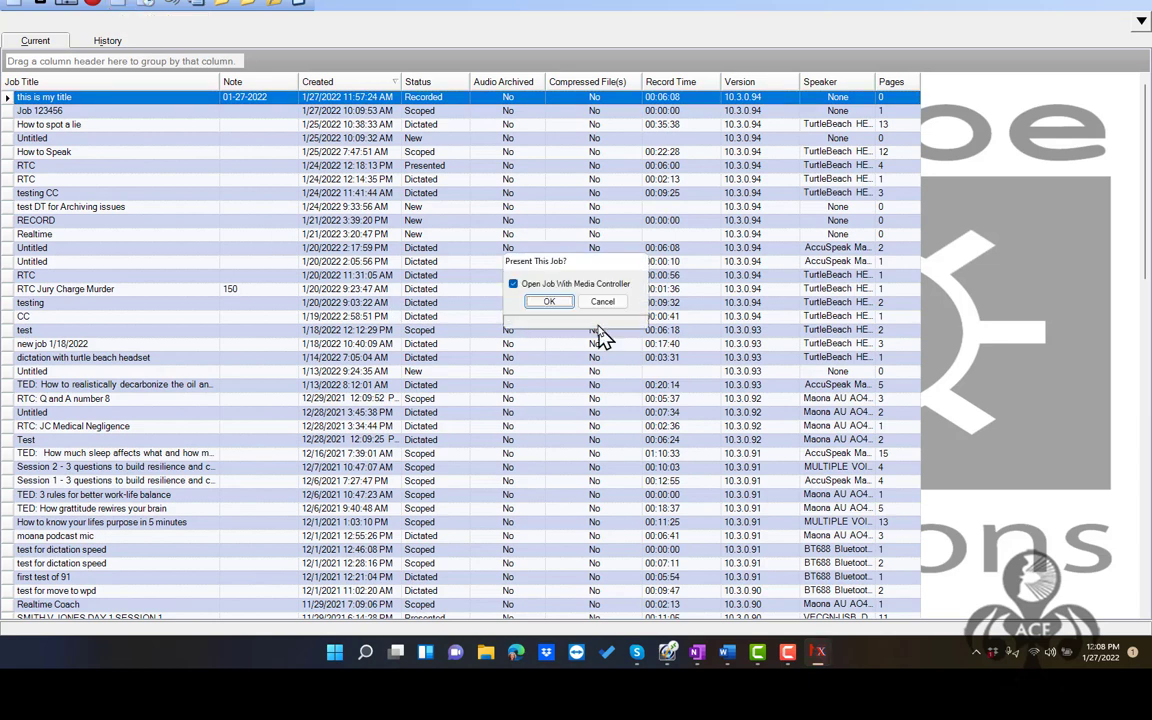
pyautogui.click(547, 303)
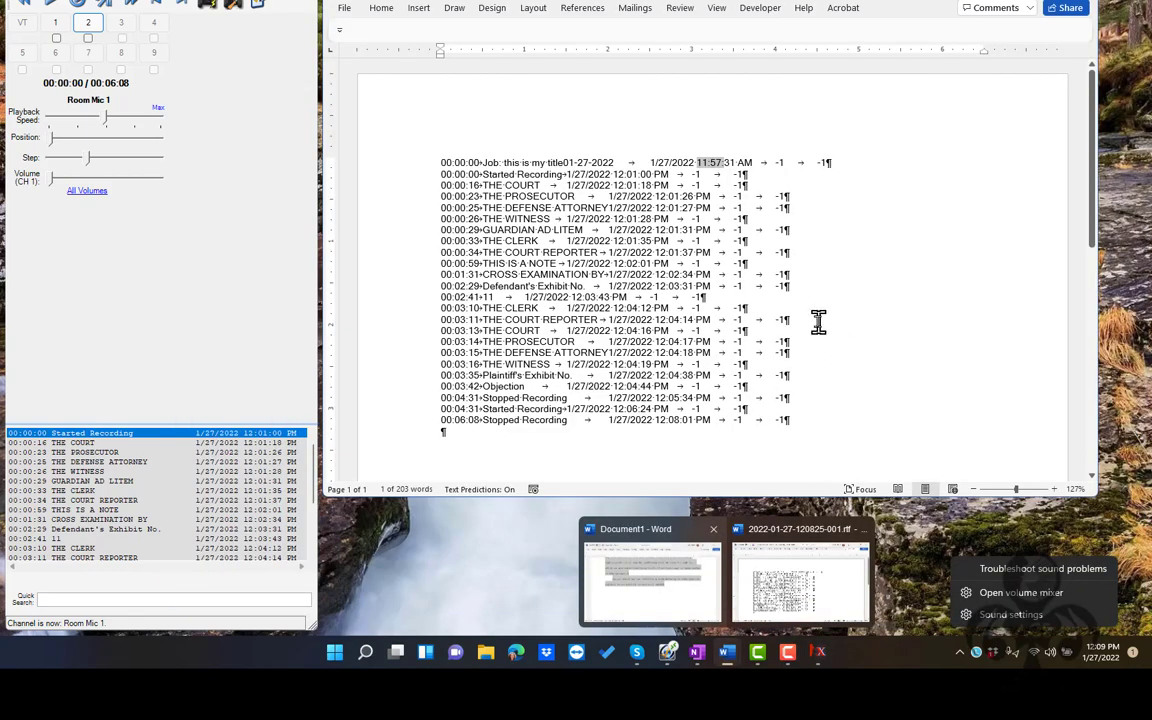
# Set the line spacing of the entire log document in Word to Double and review the log to its end
pyautogui.scroll(-10, 818, 320)
pyautogui.scroll(6, 818, 320)
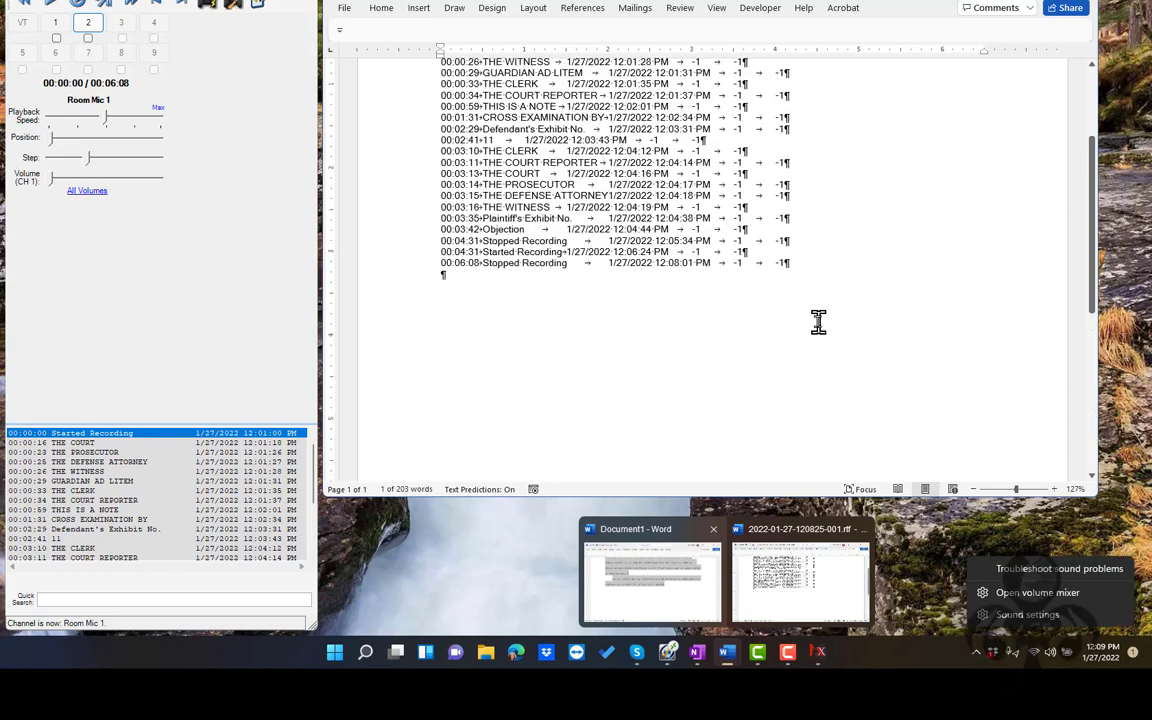
pyautogui.scroll(3, 763, 185)
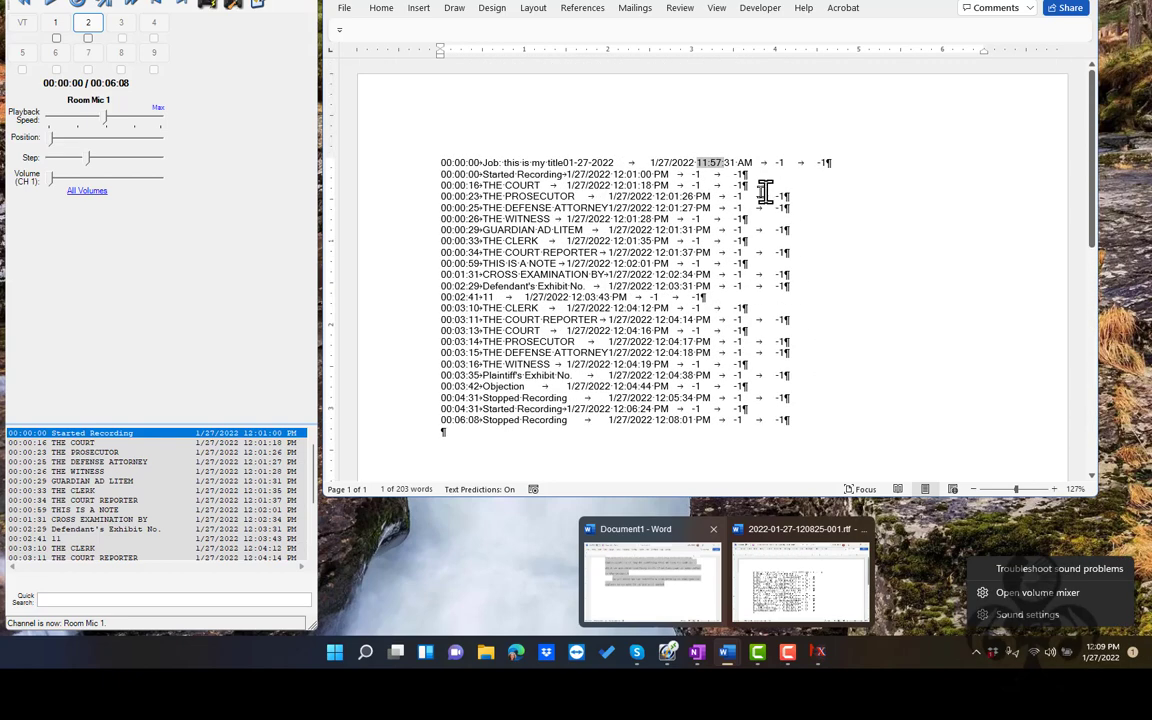
pyautogui.click(455, 162)
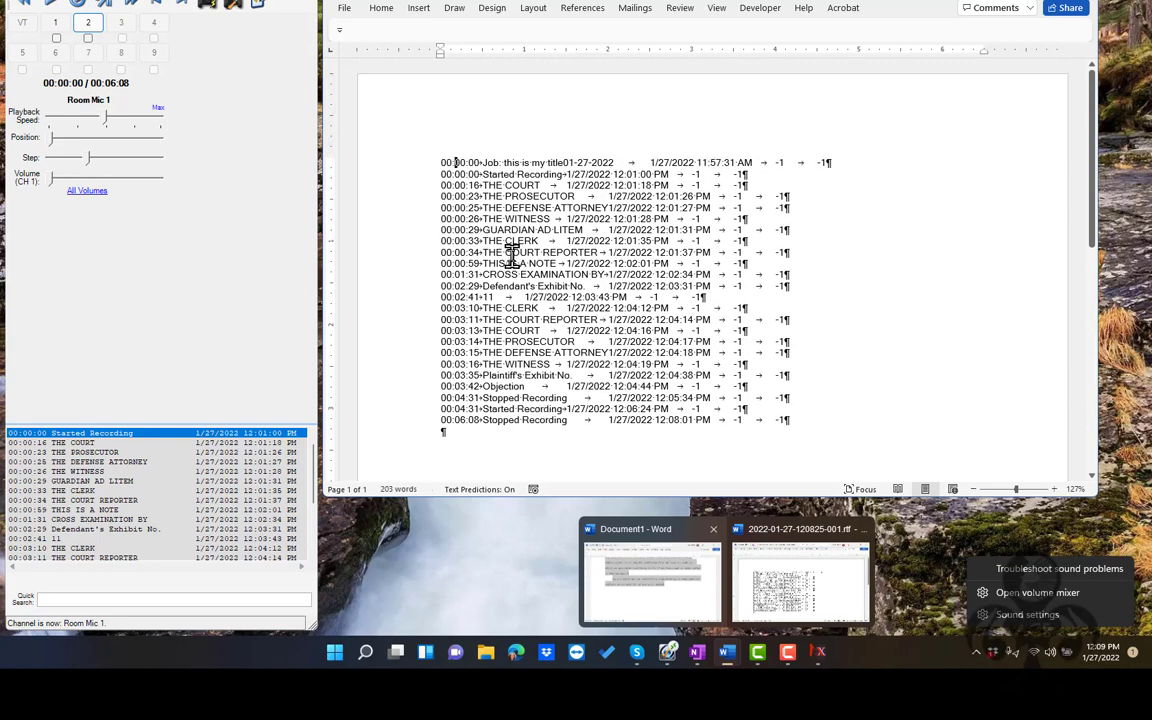
pyautogui.hotkey('ctrl', 'a')
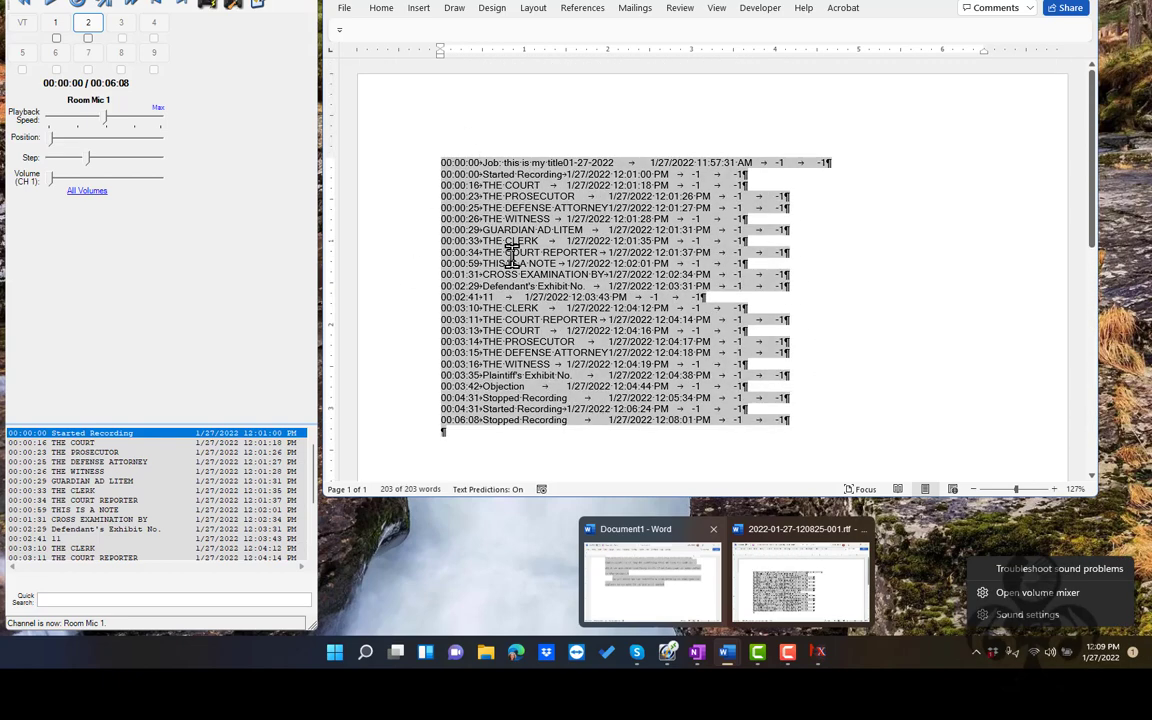
pyautogui.click(390, 10)
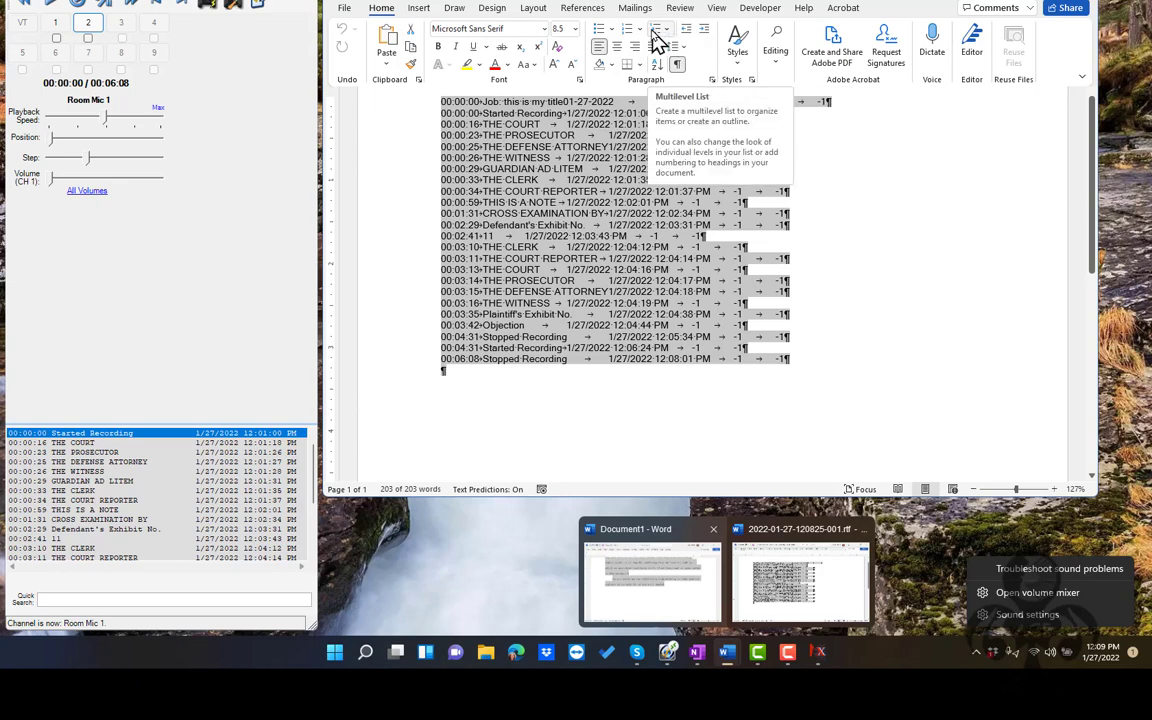
pyautogui.click(713, 81)
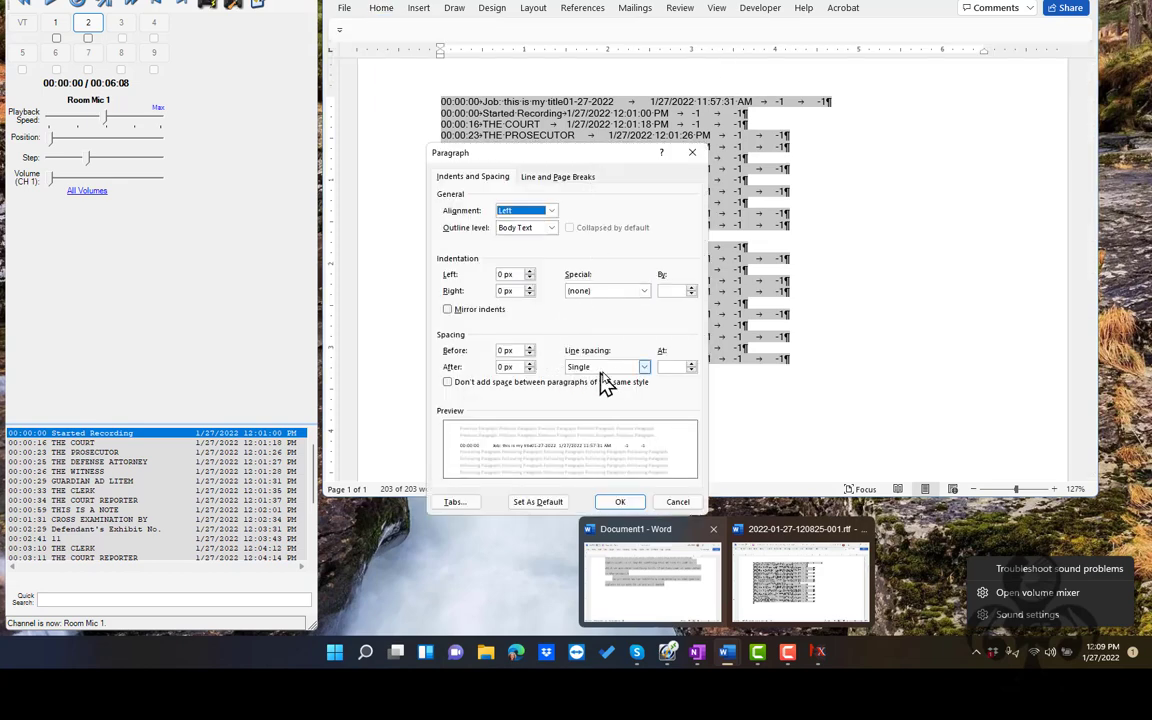
pyautogui.click(645, 367)
pyautogui.click(605, 402)
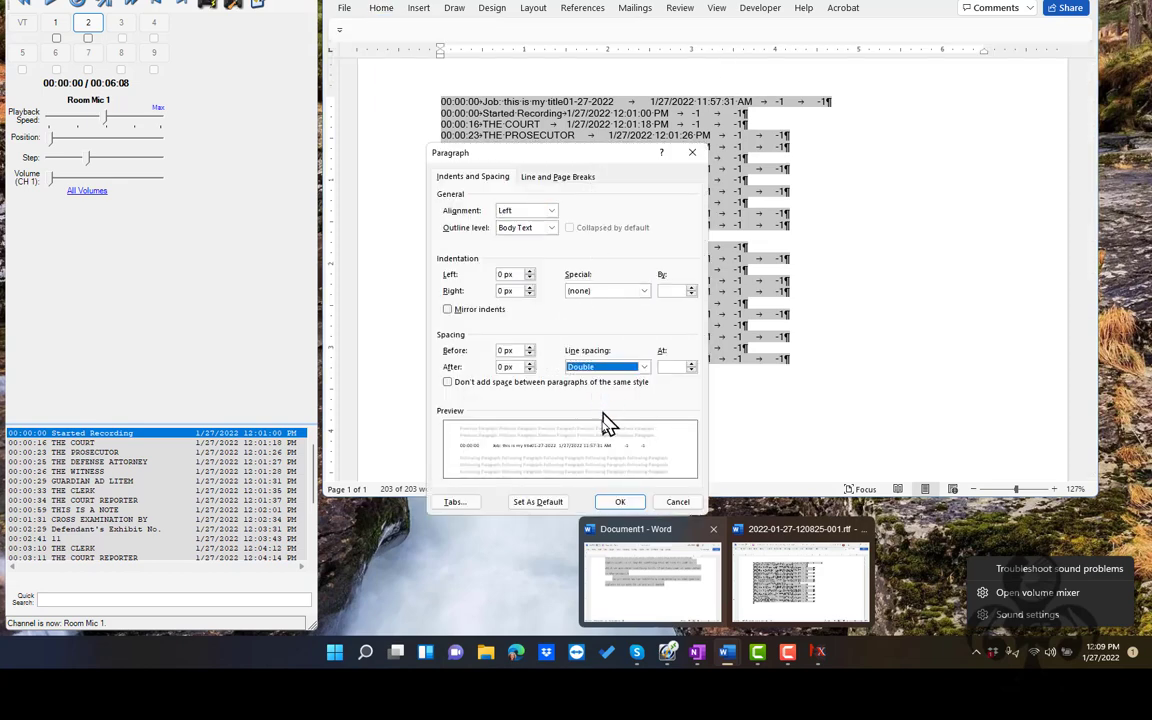
pyautogui.click(620, 502)
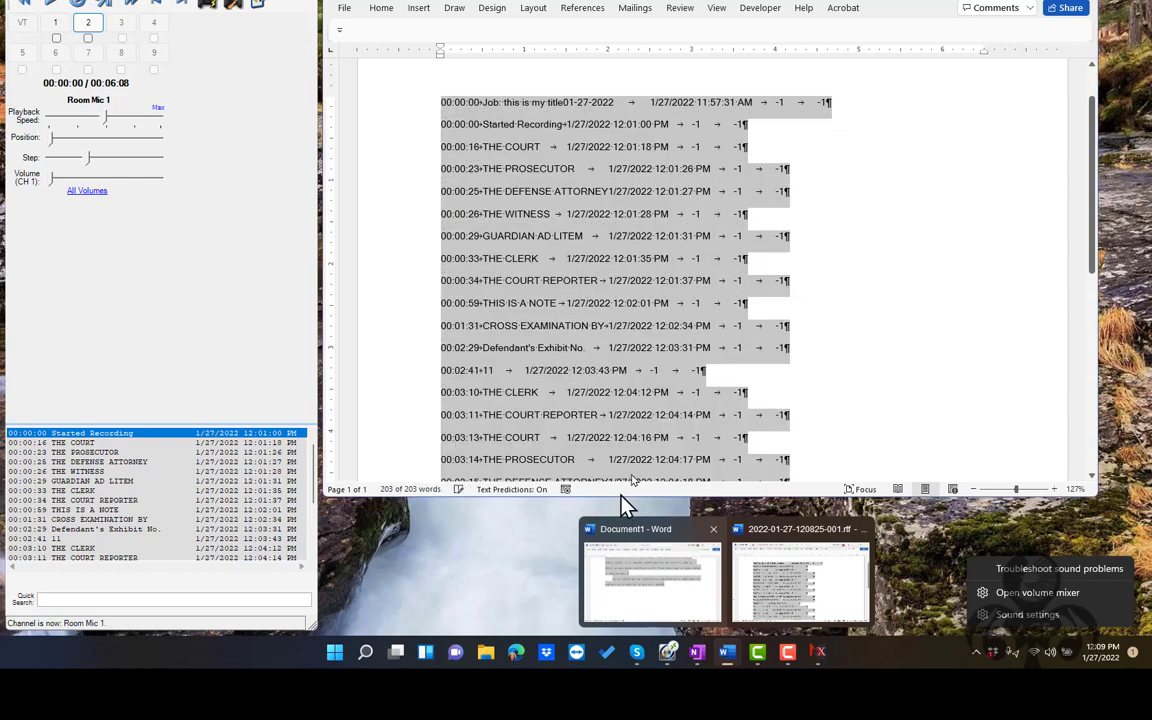
pyautogui.click(822, 218)
pyautogui.scroll(-5, 820, 215)
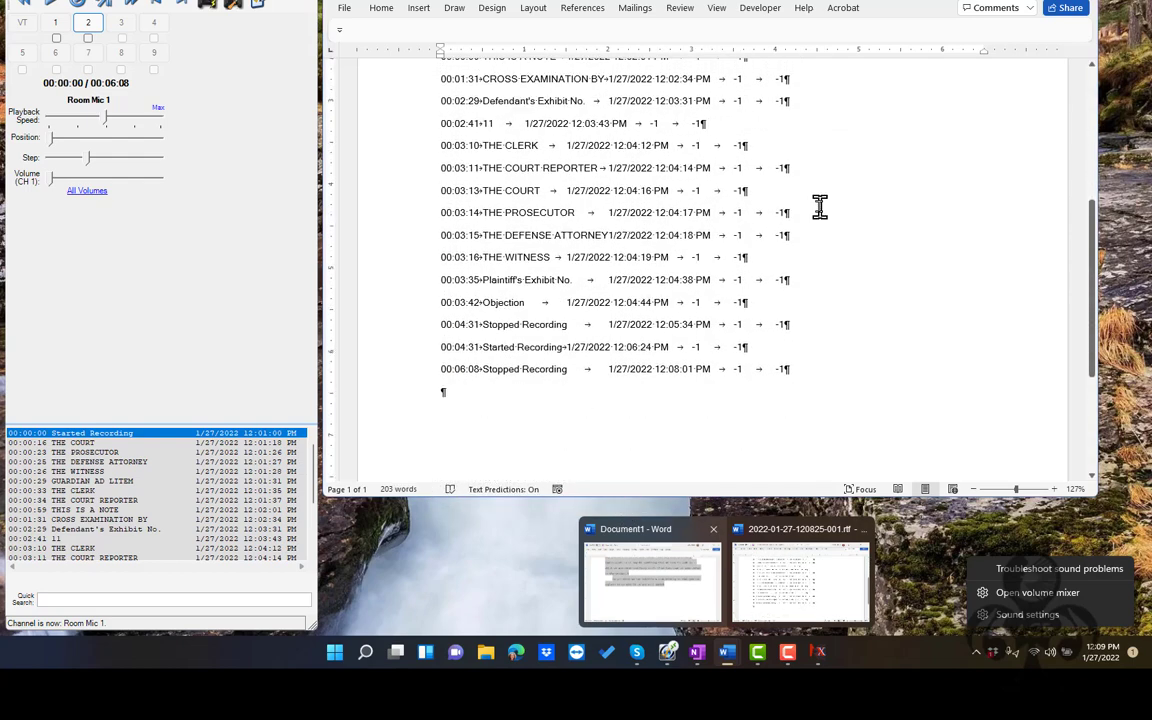
pyautogui.scroll(-1, 819, 207)
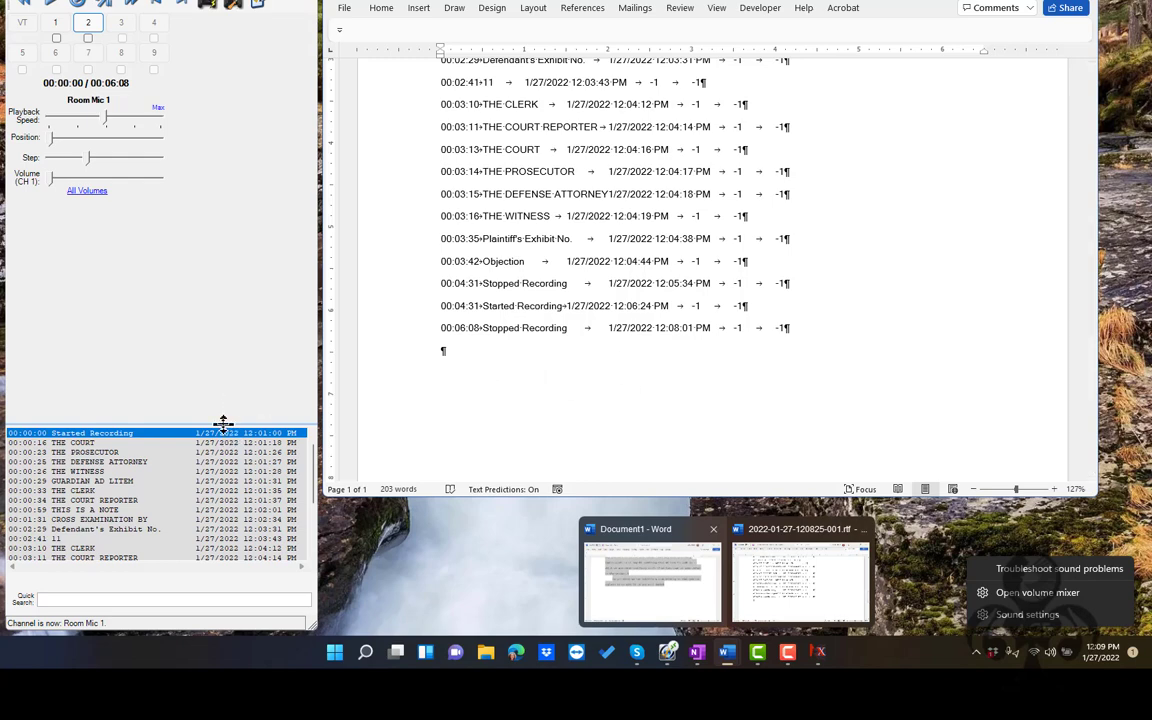
# Enlarge the log list in the media controller and raise the Room Mic 1 and Room Mic 2 playback volumes to maximum
pyautogui.moveTo(223, 423); pyautogui.dragTo(220, 212)
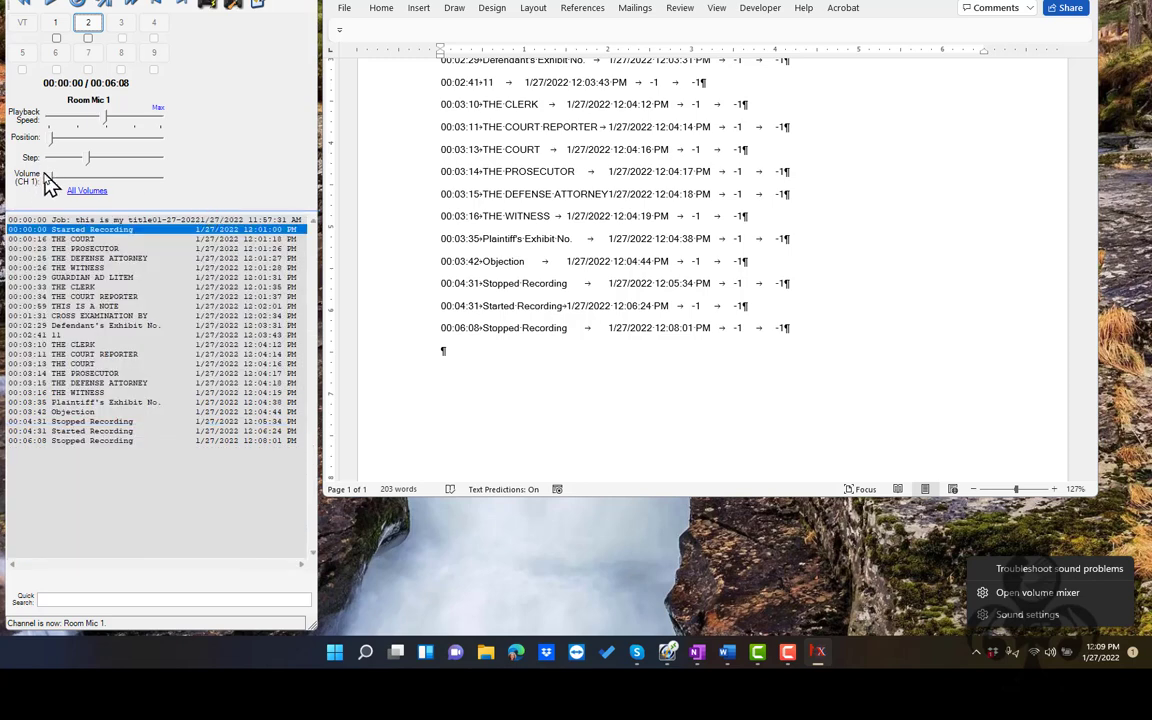
pyautogui.click(51, 179)
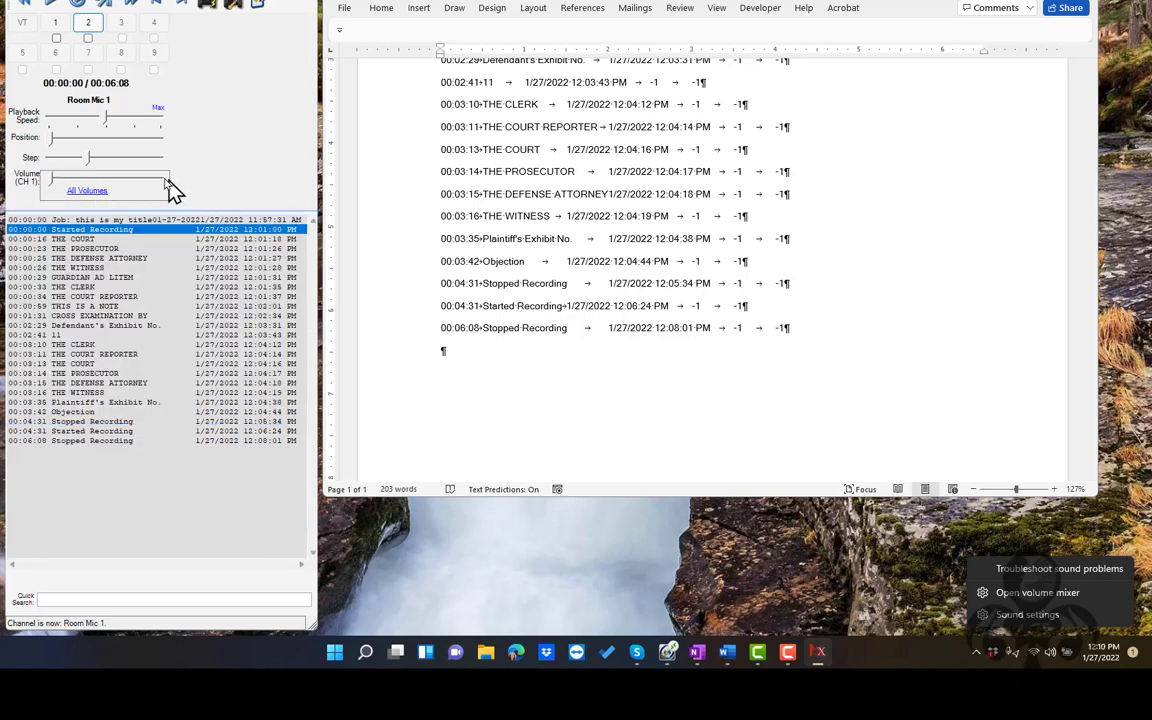
pyautogui.moveTo(165, 180); pyautogui.dragTo(158, 178)
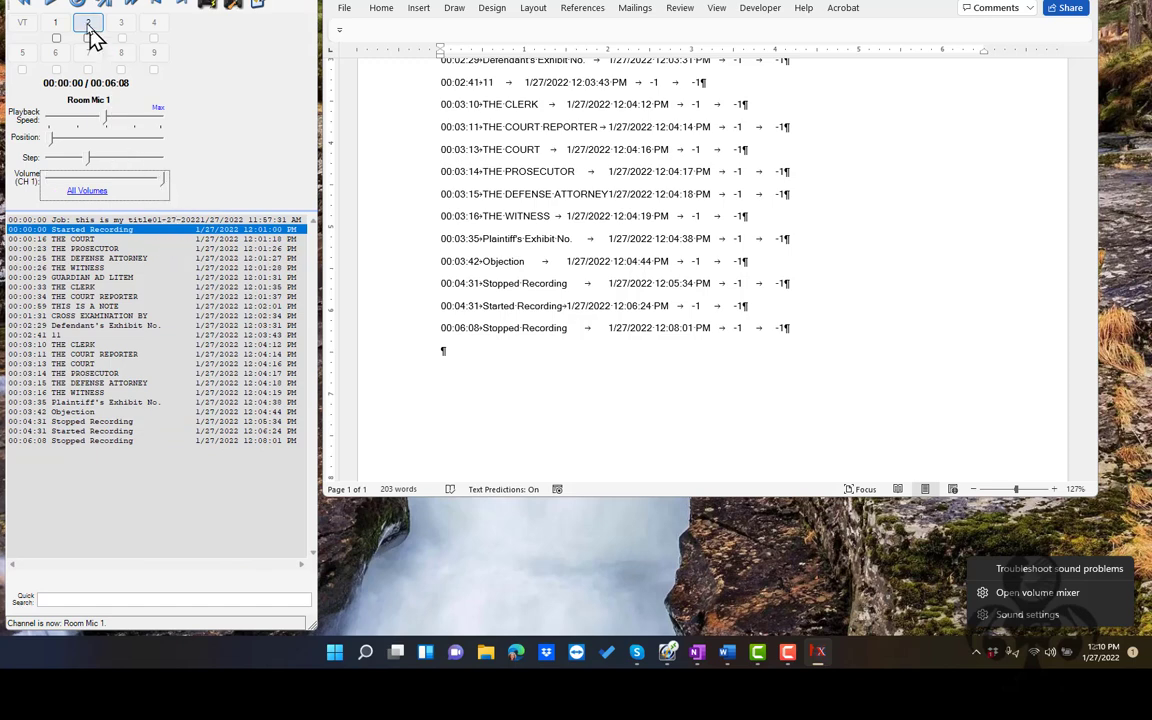
pyautogui.click(56, 24)
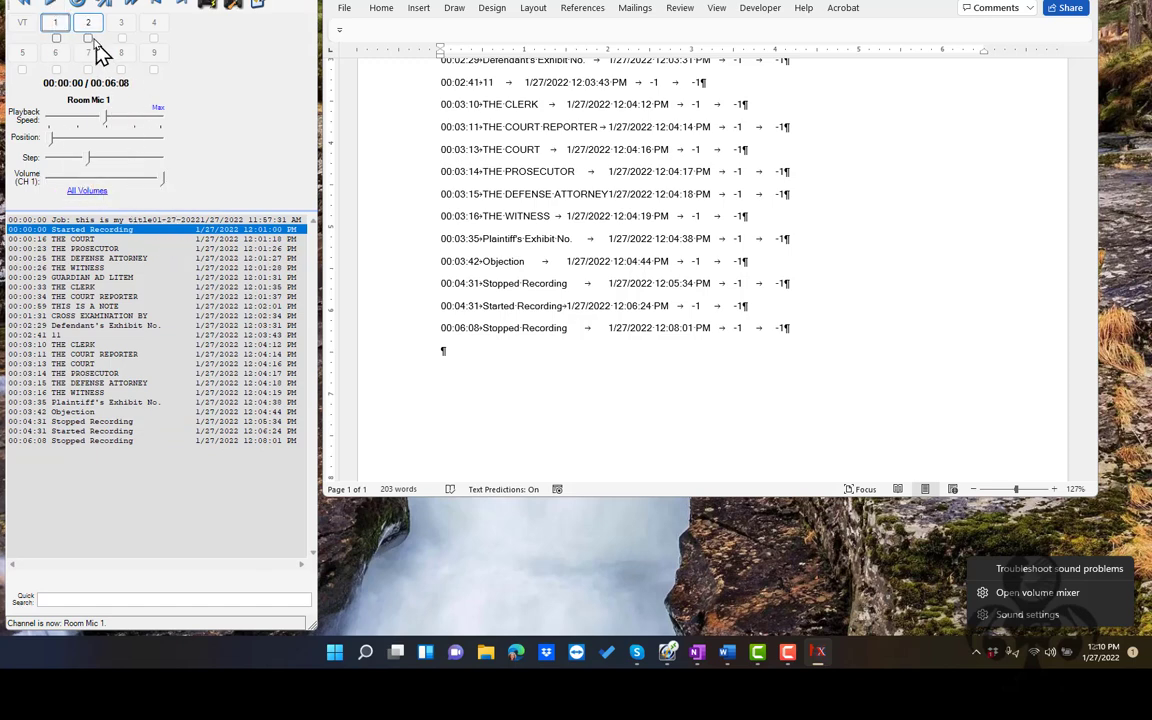
pyautogui.click(90, 30)
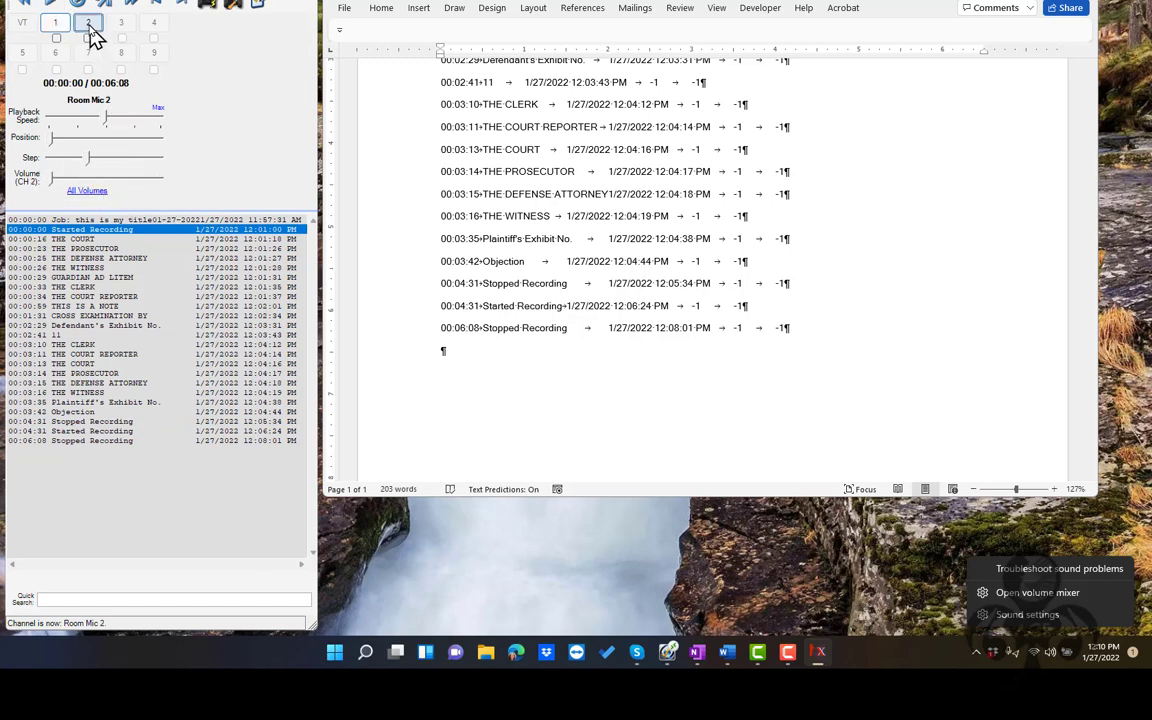
pyautogui.click(146, 180)
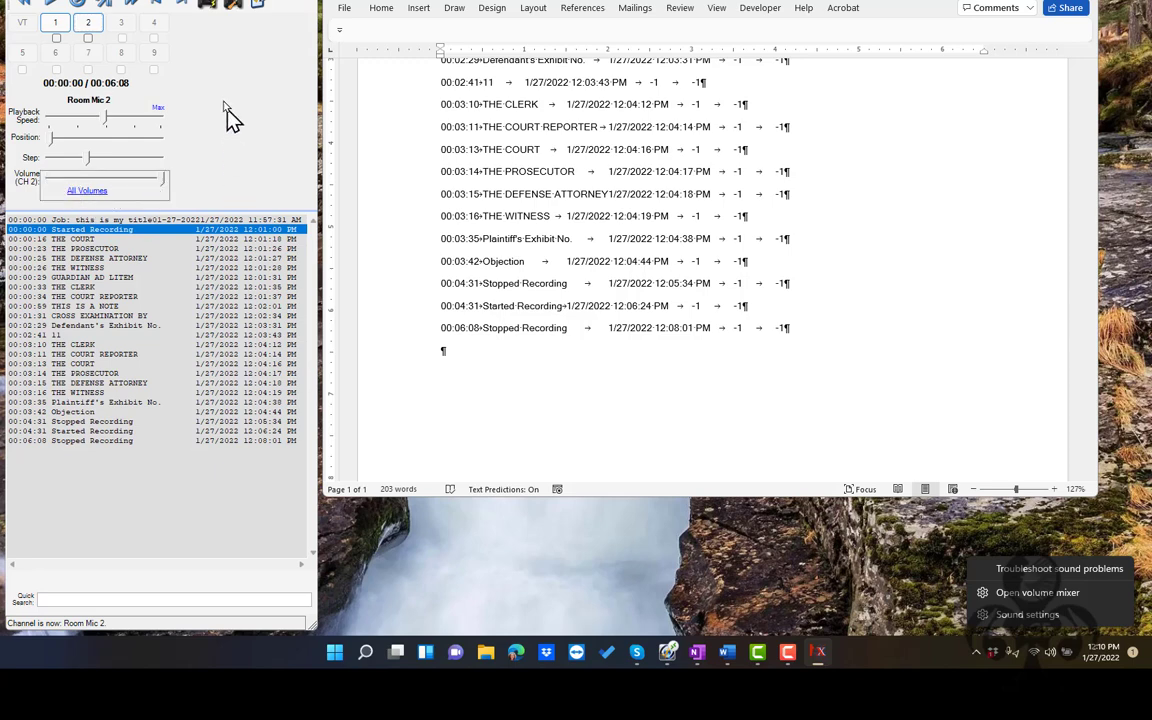
# Play the job's audio from the start, switch to the Room Mic 1 channel, and look through the log document during playback
pyautogui.click(54, 4)
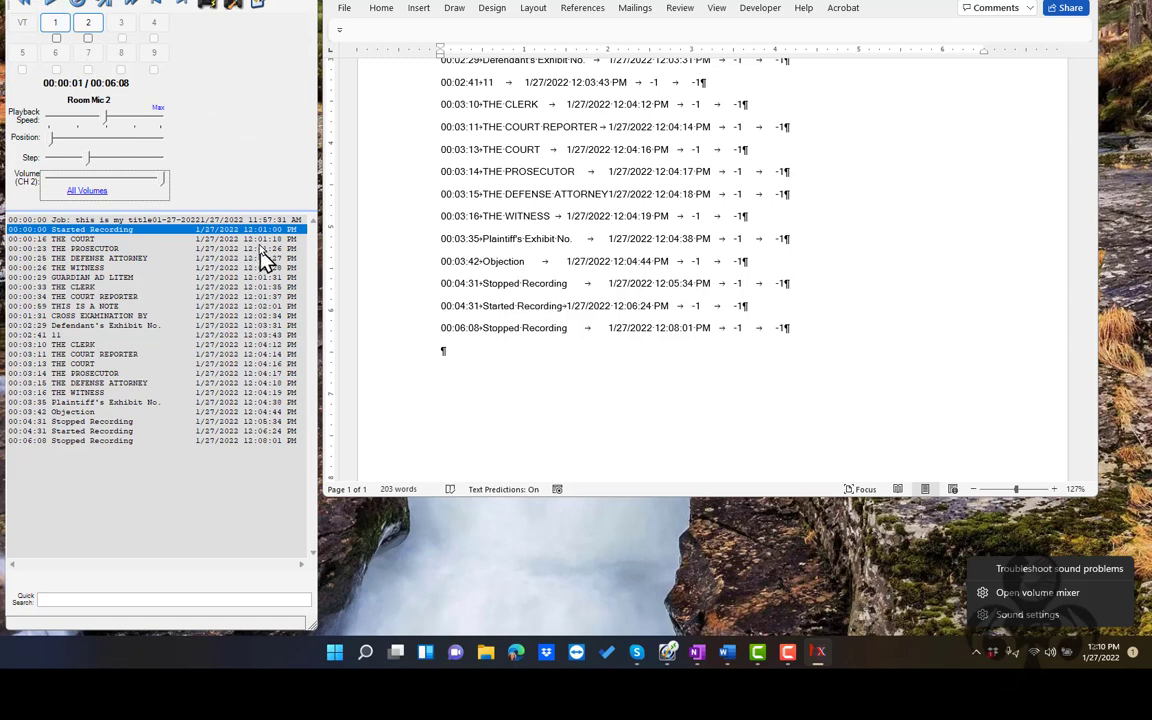
pyautogui.click(55, 38)
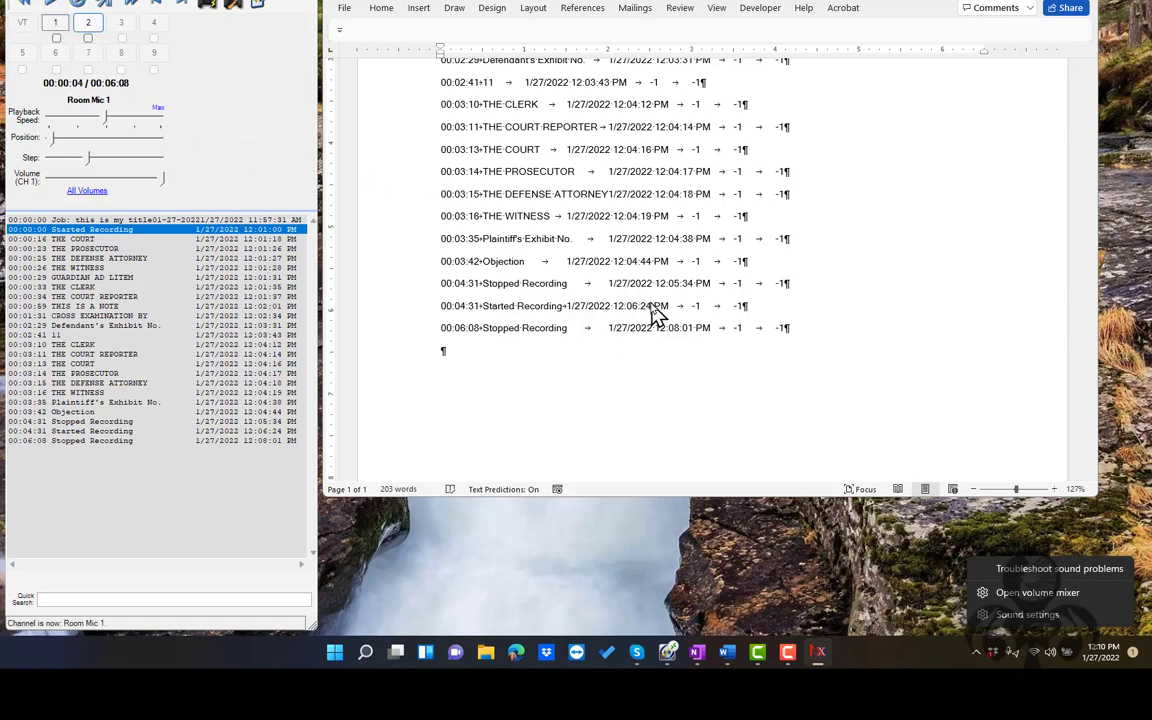
pyautogui.scroll(5, 655, 313)
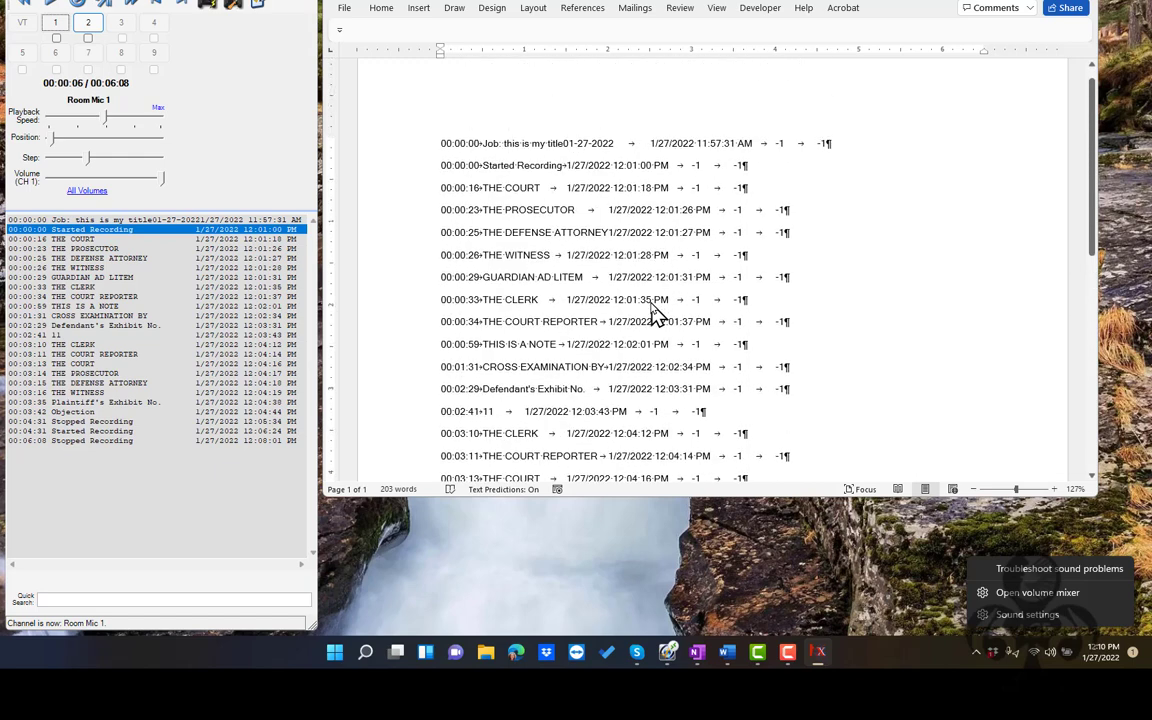
pyautogui.scroll(-6, 655, 313)
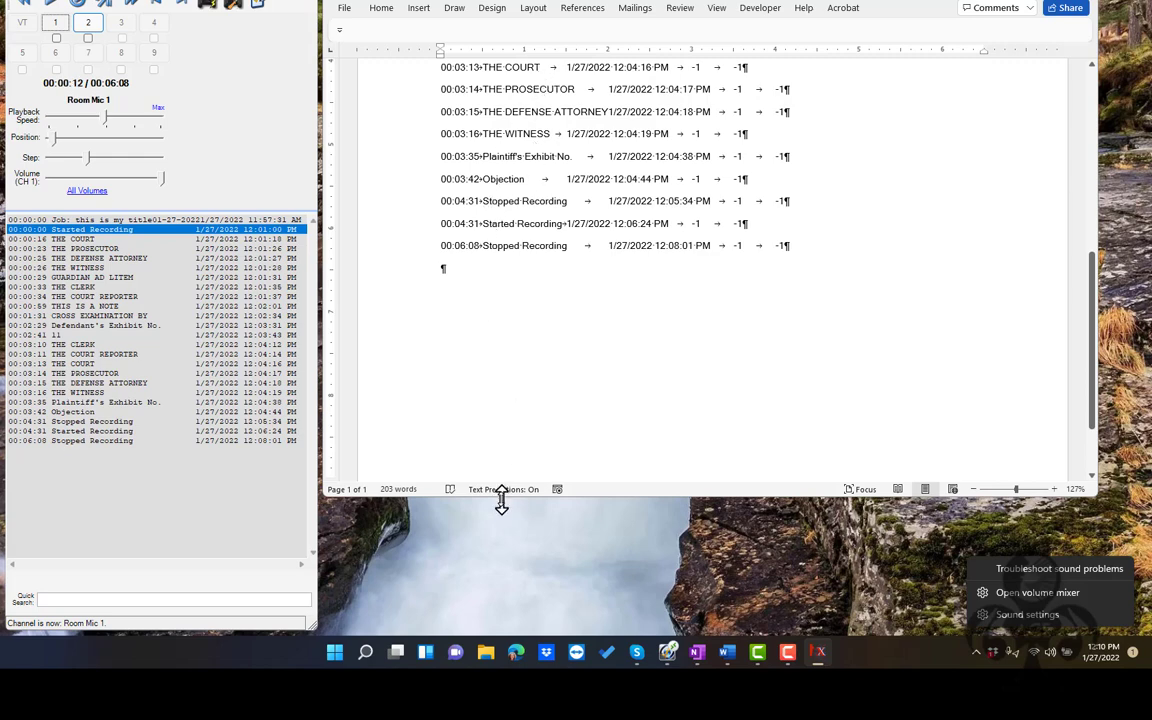
pyautogui.moveTo(500, 500); pyautogui.dragTo(494, 594)
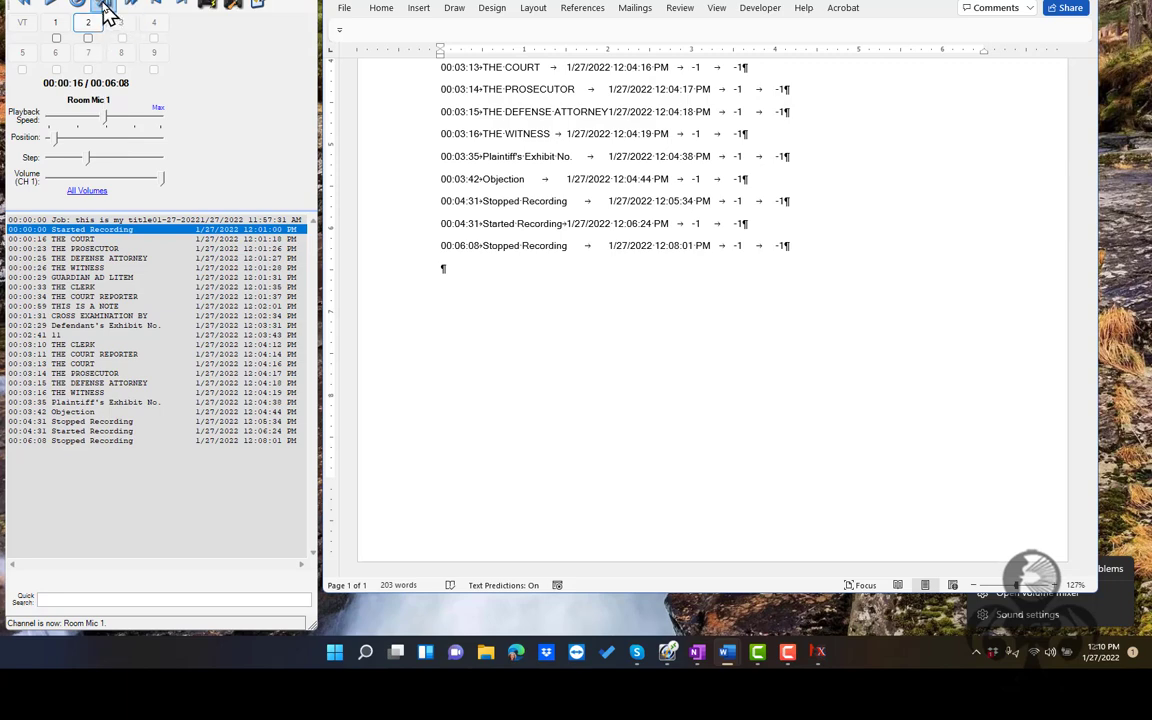
pyautogui.click(1080, 1)
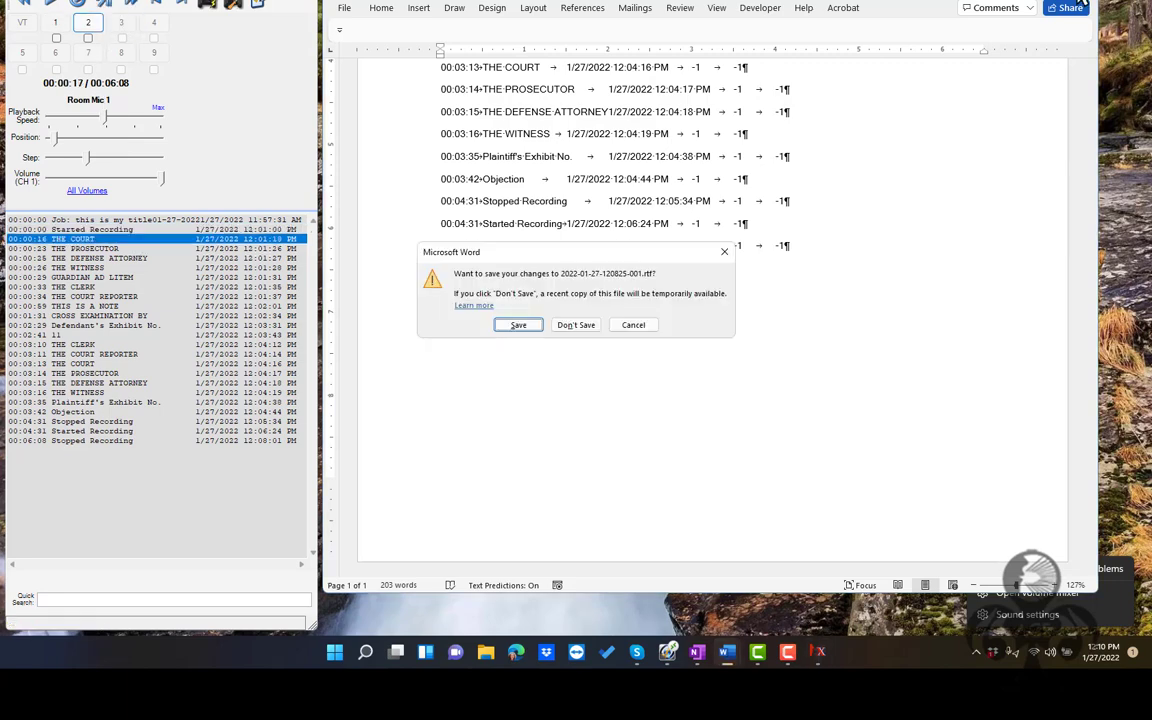
pyautogui.click(522, 325)
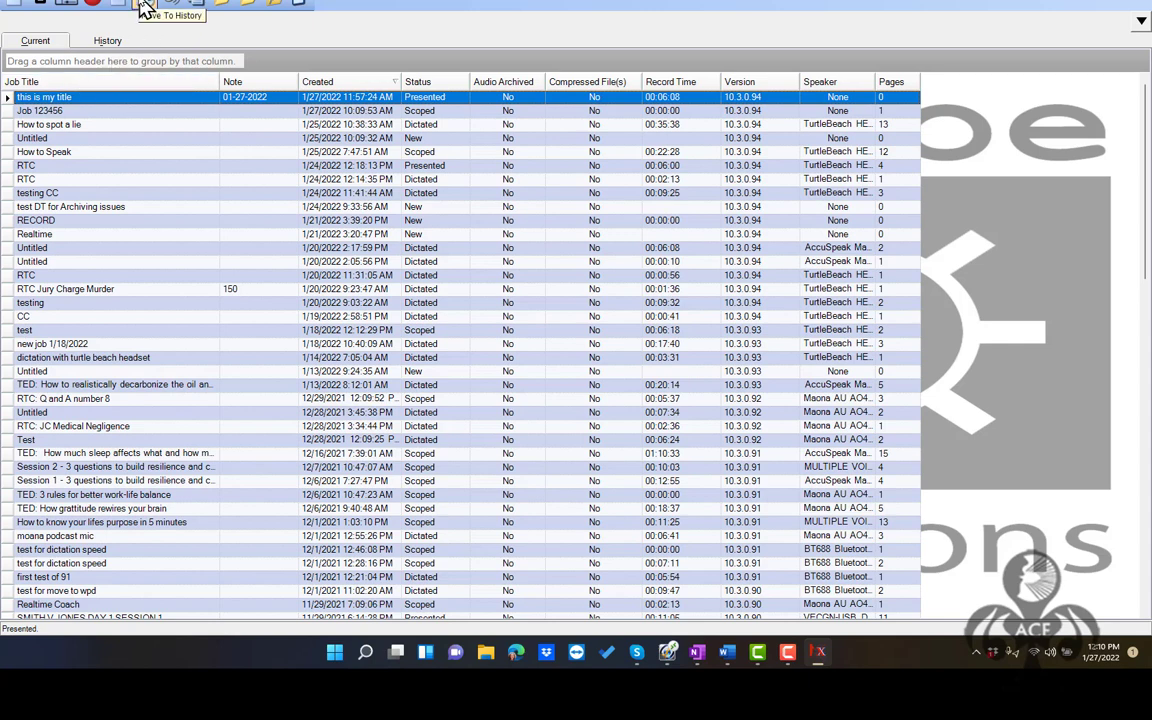
# Move the presented job "this is my title" to history and confirm closing it out
pyautogui.click(143, 8)
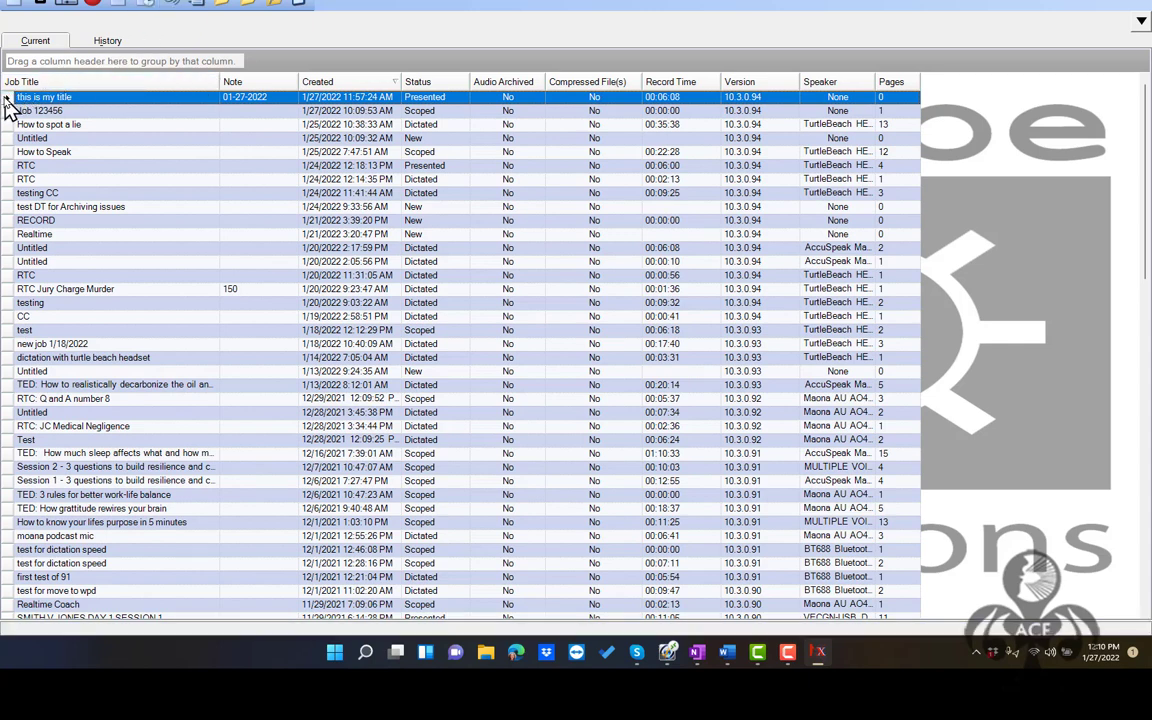
pyautogui.click(143, 5)
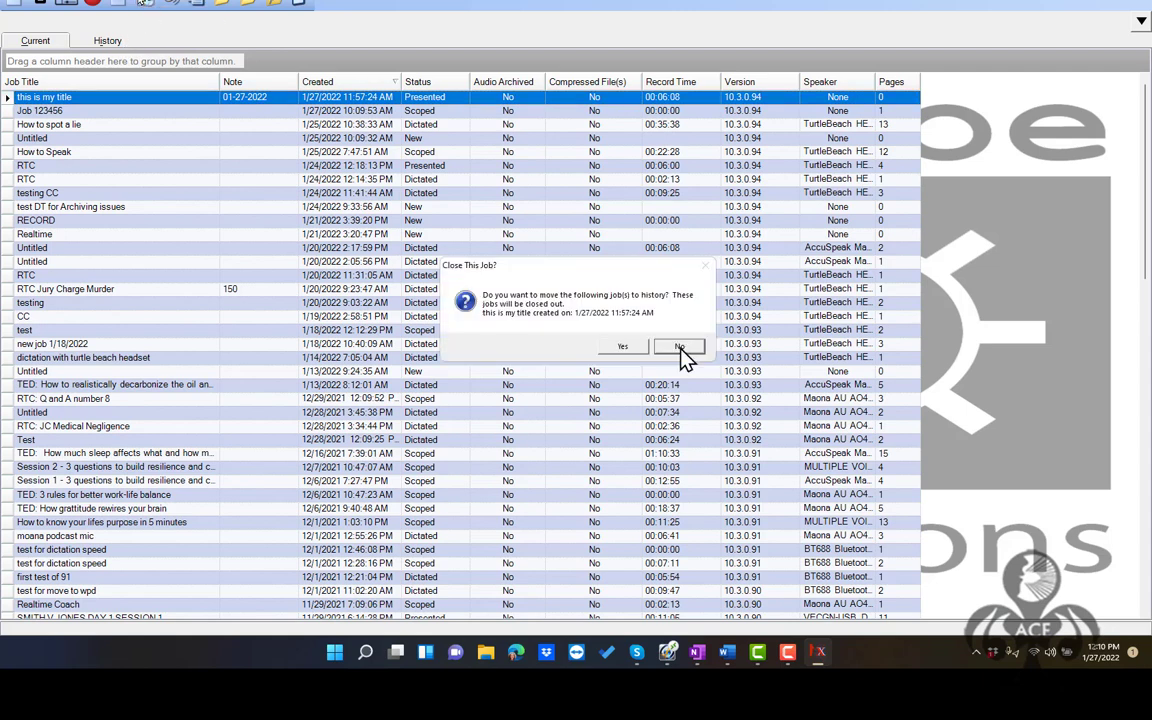
pyautogui.click(620, 347)
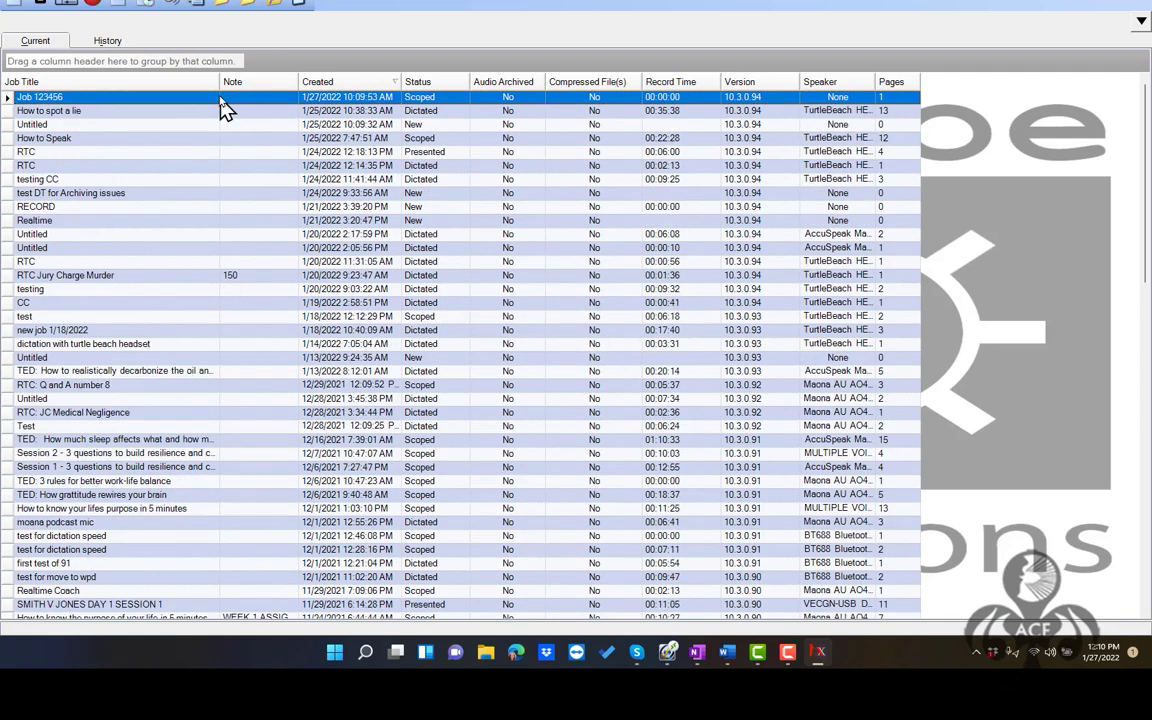
# Show the job history and try to open the sound files of the job "this is my title"
pyautogui.click(106, 40)
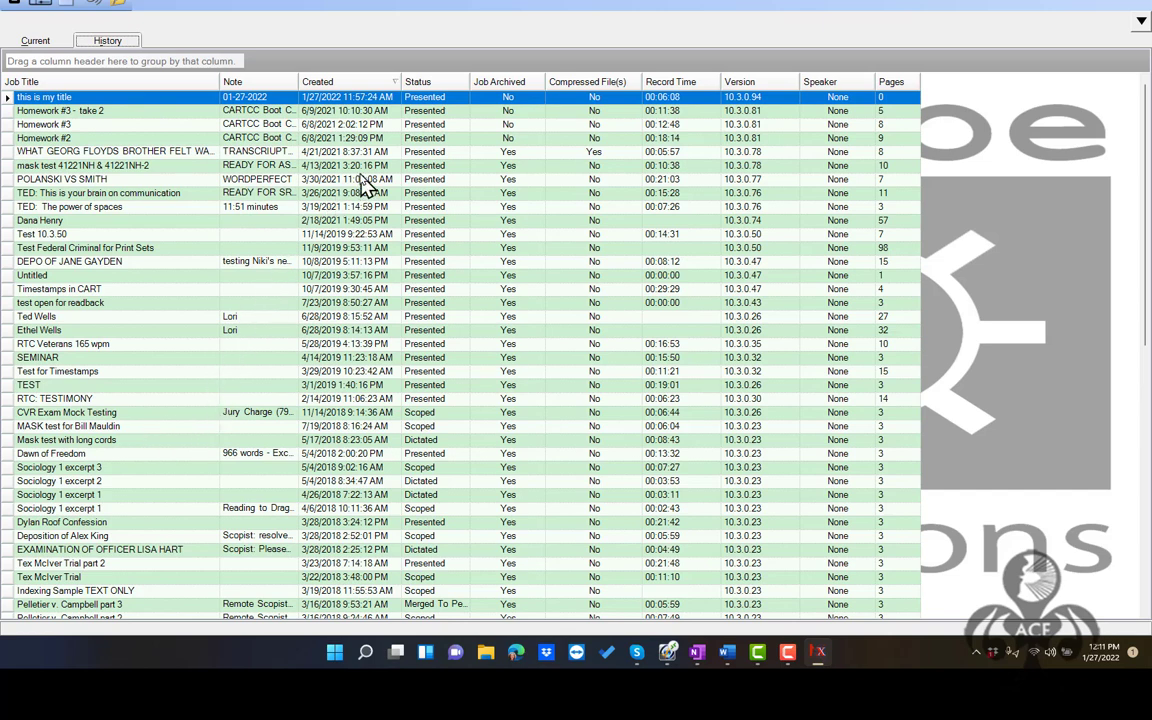
pyautogui.click(30, 8)
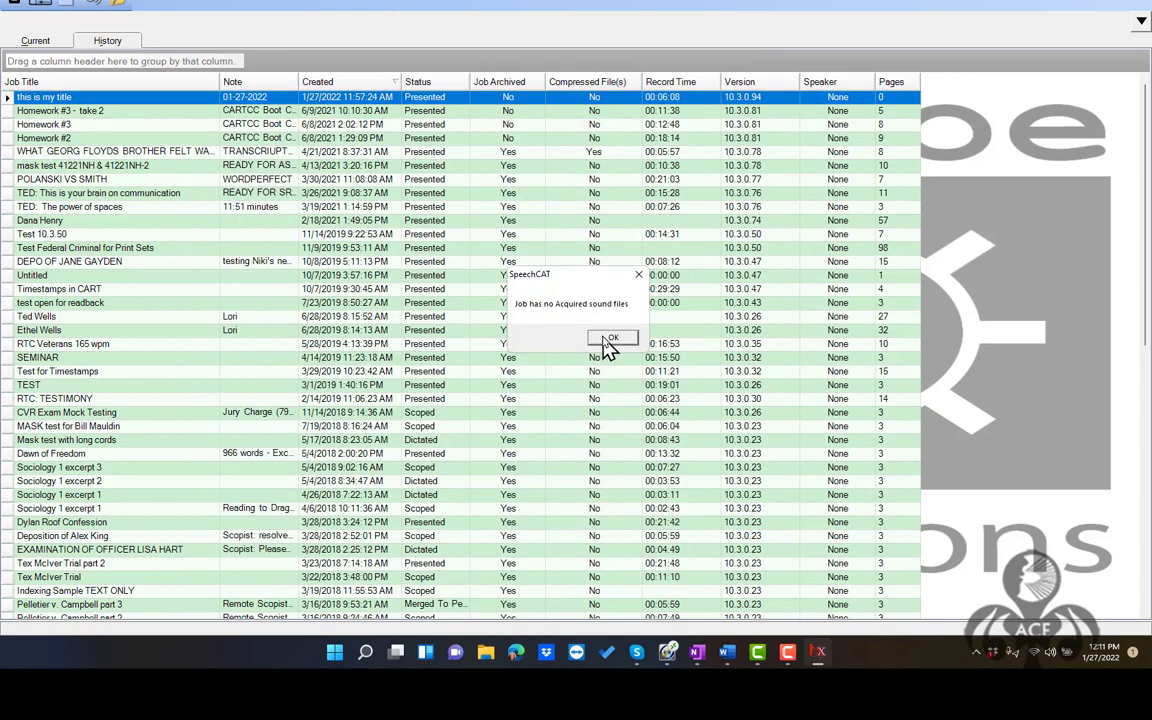
pyautogui.click(608, 340)
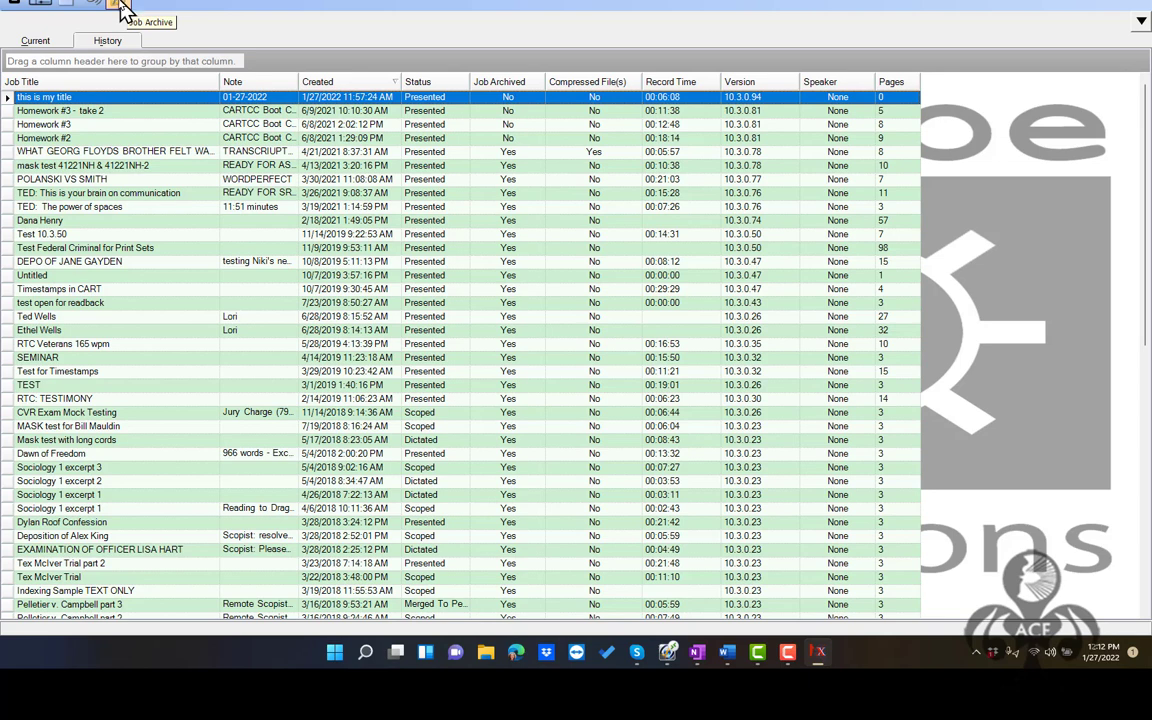
# Start a job archive from the history and set its destination to the OneDrive - AUDIOSCRIBE folder
pyautogui.click(120, 8)
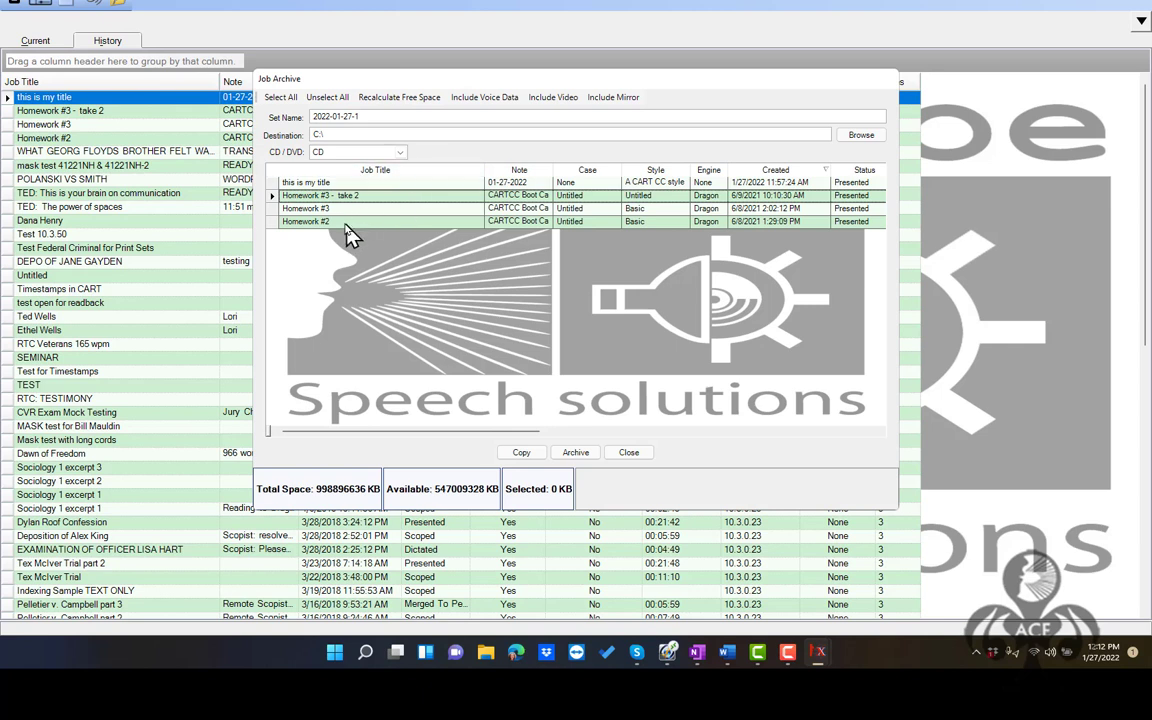
pyautogui.click(859, 134)
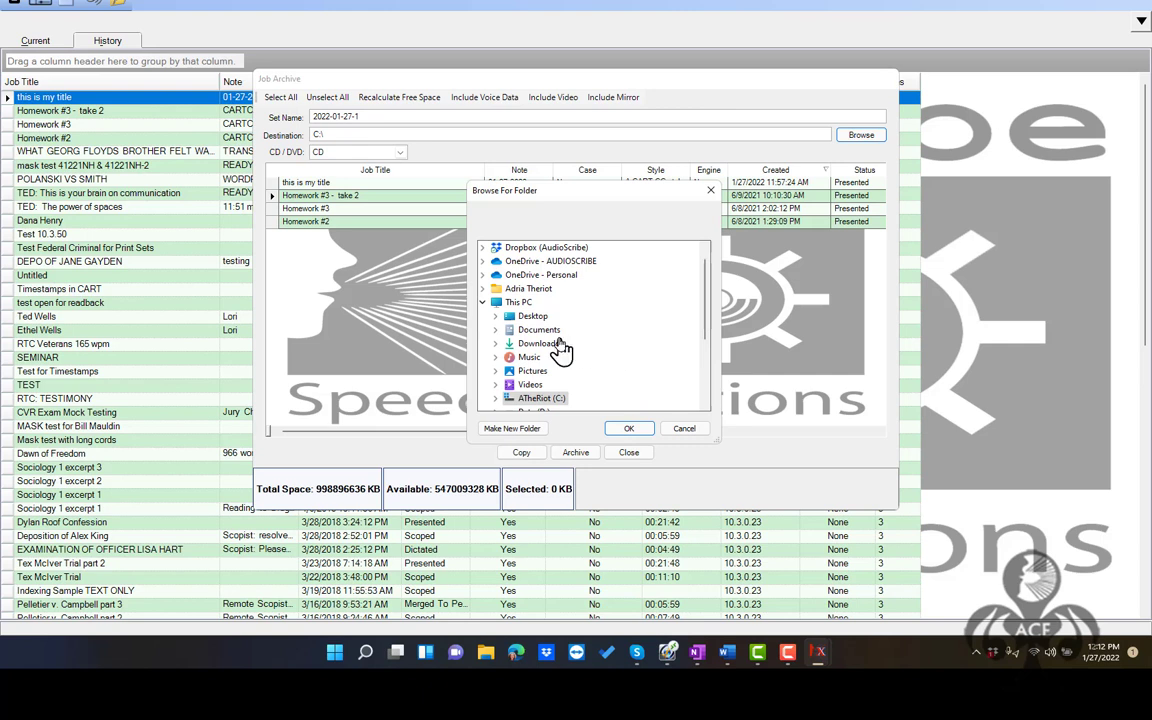
pyautogui.scroll(-3, 560, 340)
pyautogui.scroll(2, 562, 347)
pyautogui.scroll(2, 562, 347)
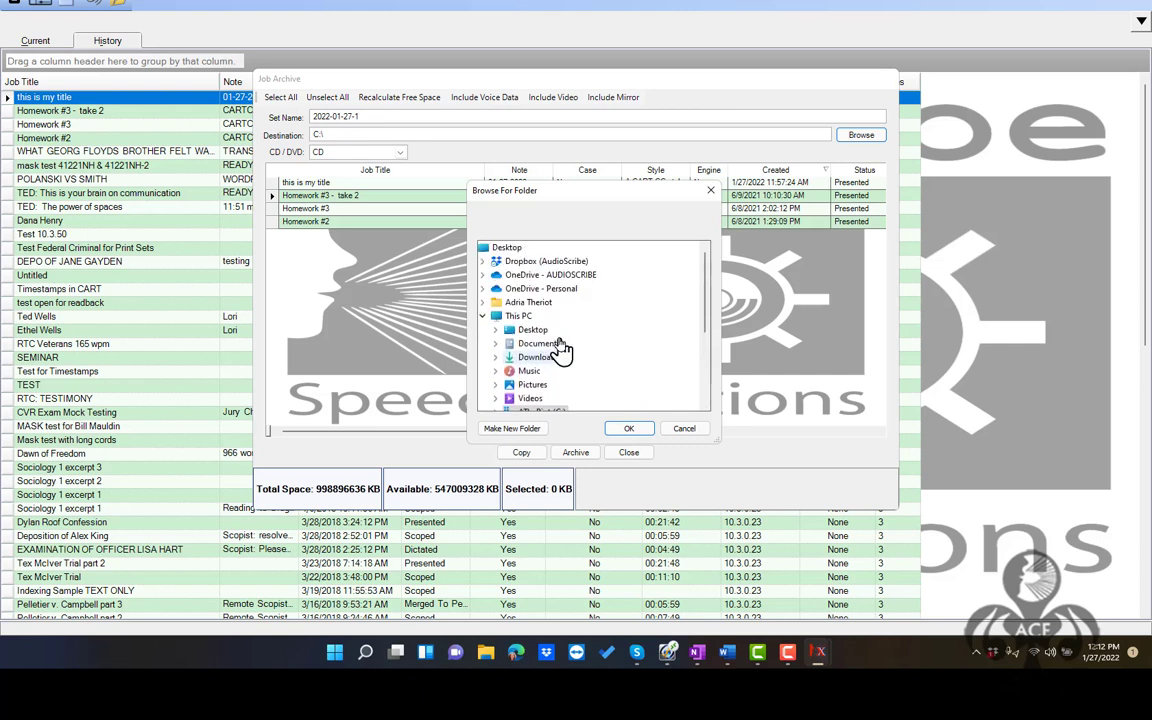
pyautogui.doubleClick(568, 276)
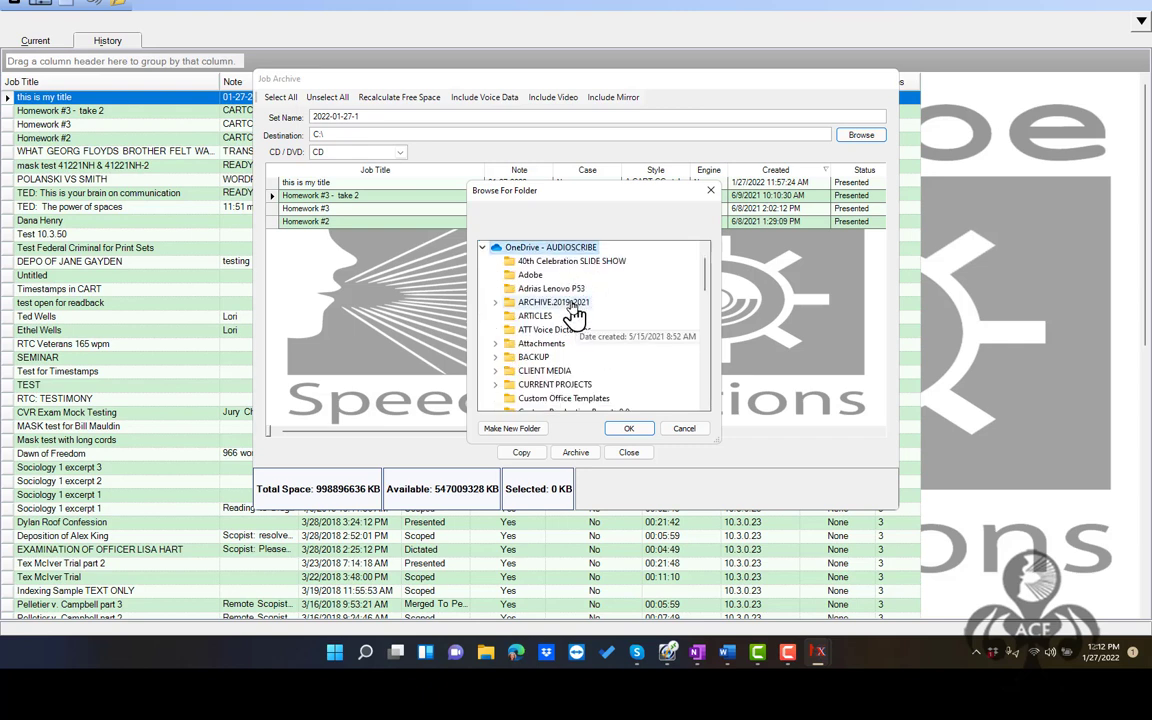
pyautogui.click(629, 428)
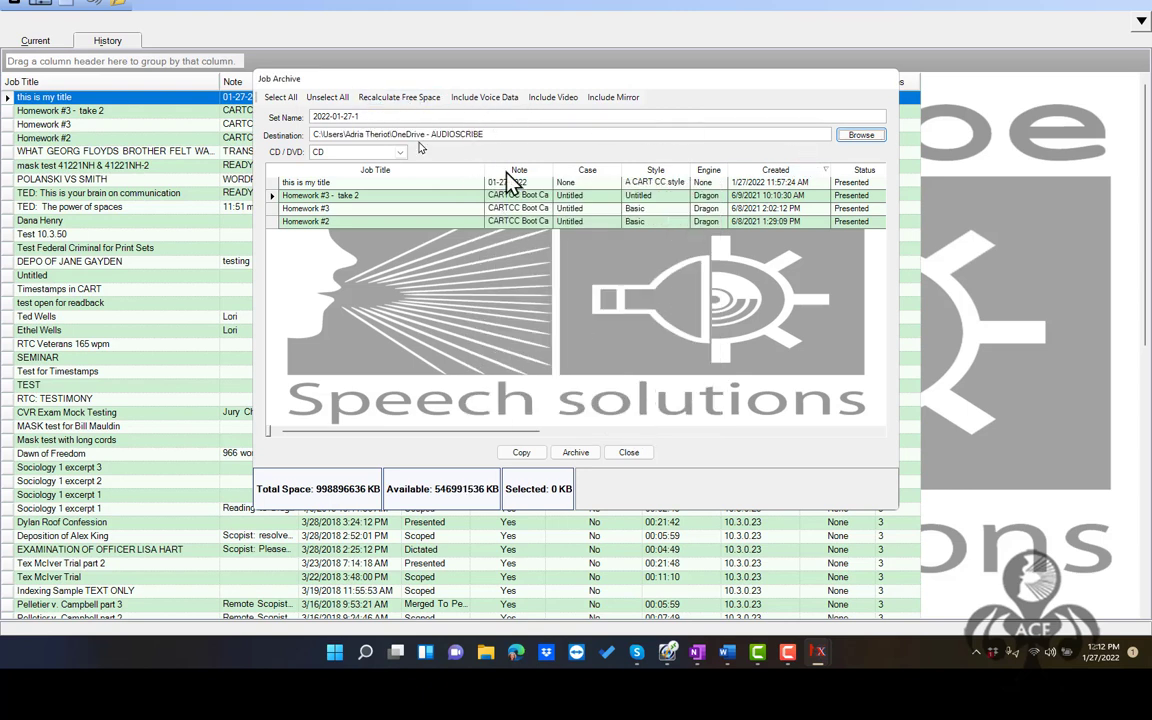
# Archive all listed jobs as set 2022-01-27-1, agree to removing them from the hard drive, and close the archive dialog
pyautogui.click(281, 97)
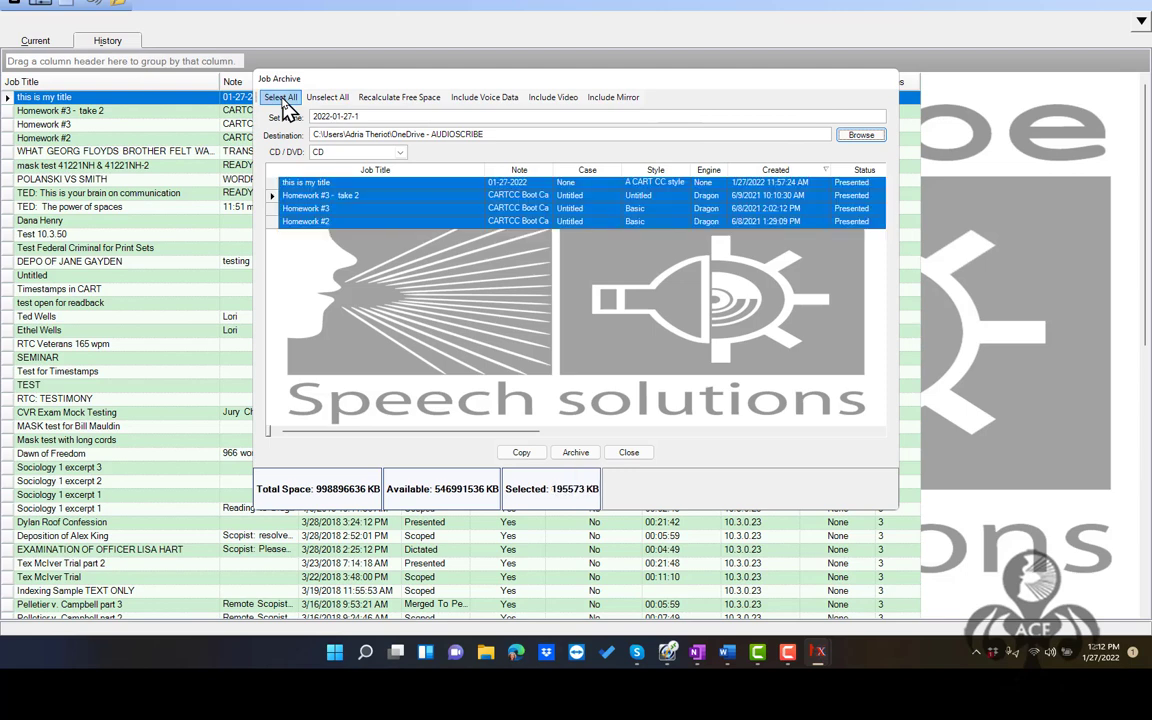
pyautogui.click(578, 455)
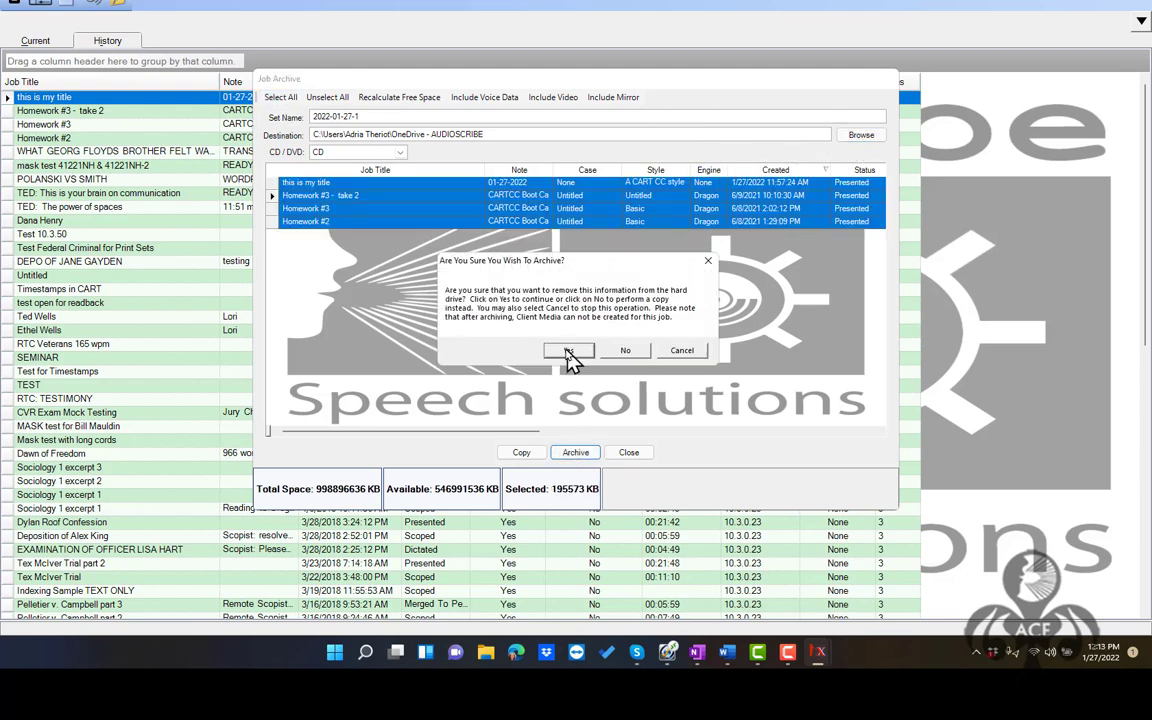
pyautogui.click(565, 349)
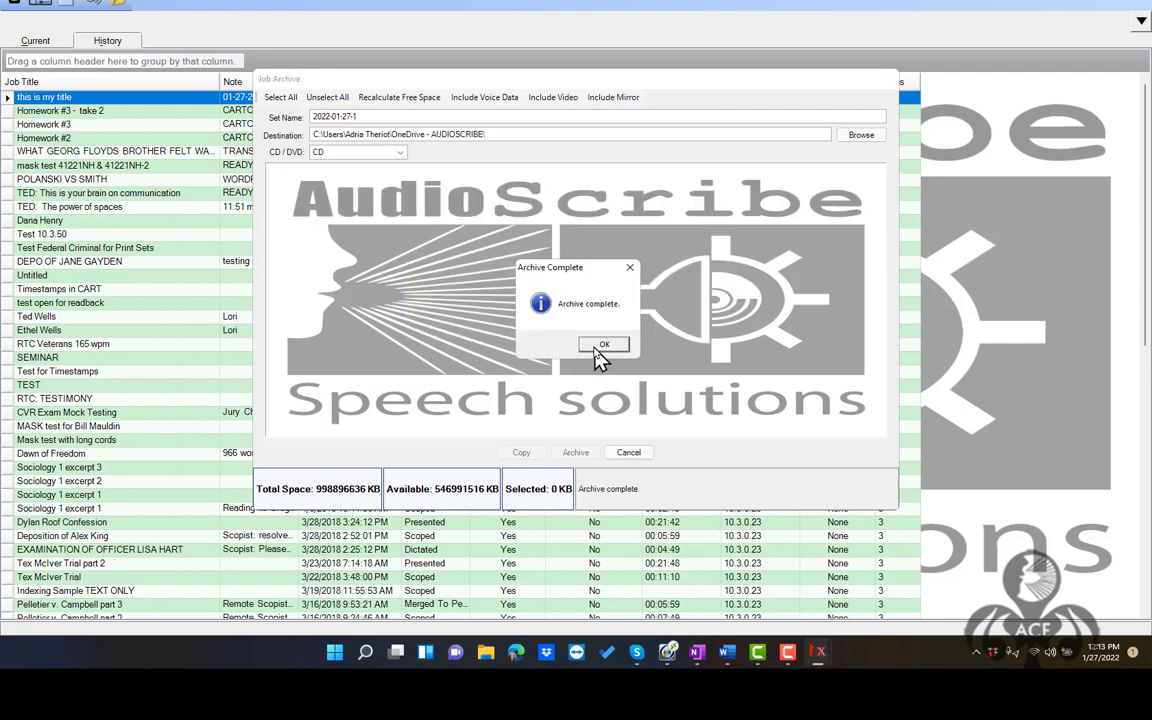
pyautogui.click(598, 345)
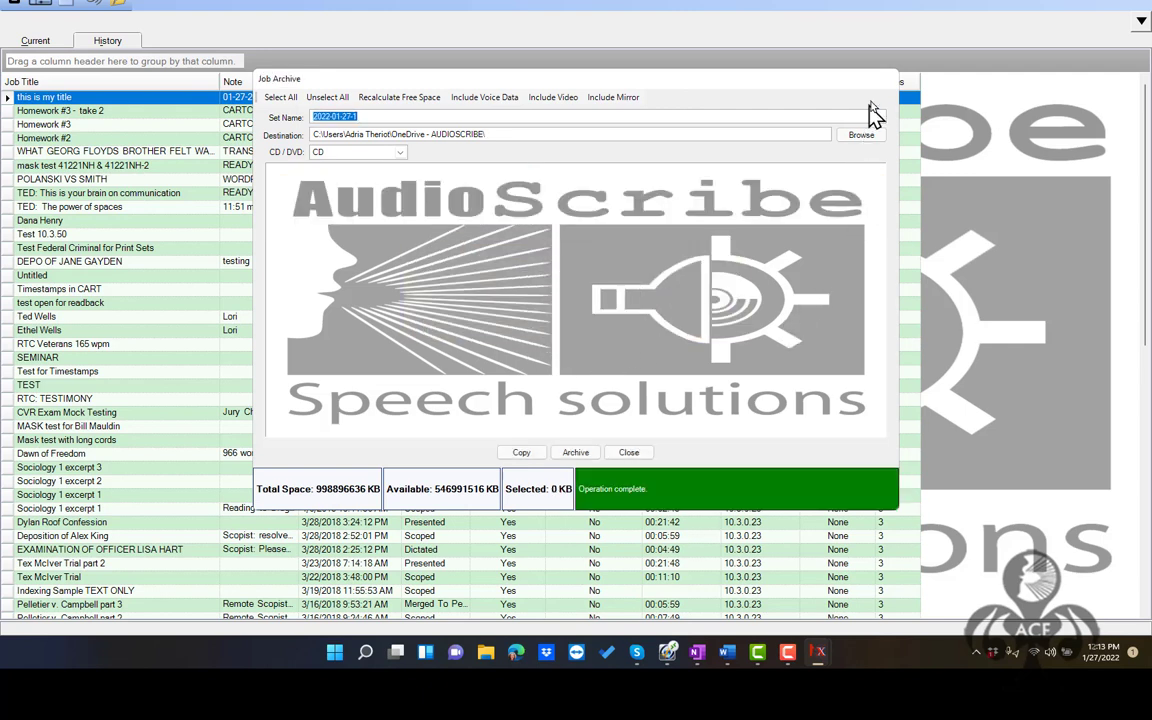
pyautogui.click(629, 453)
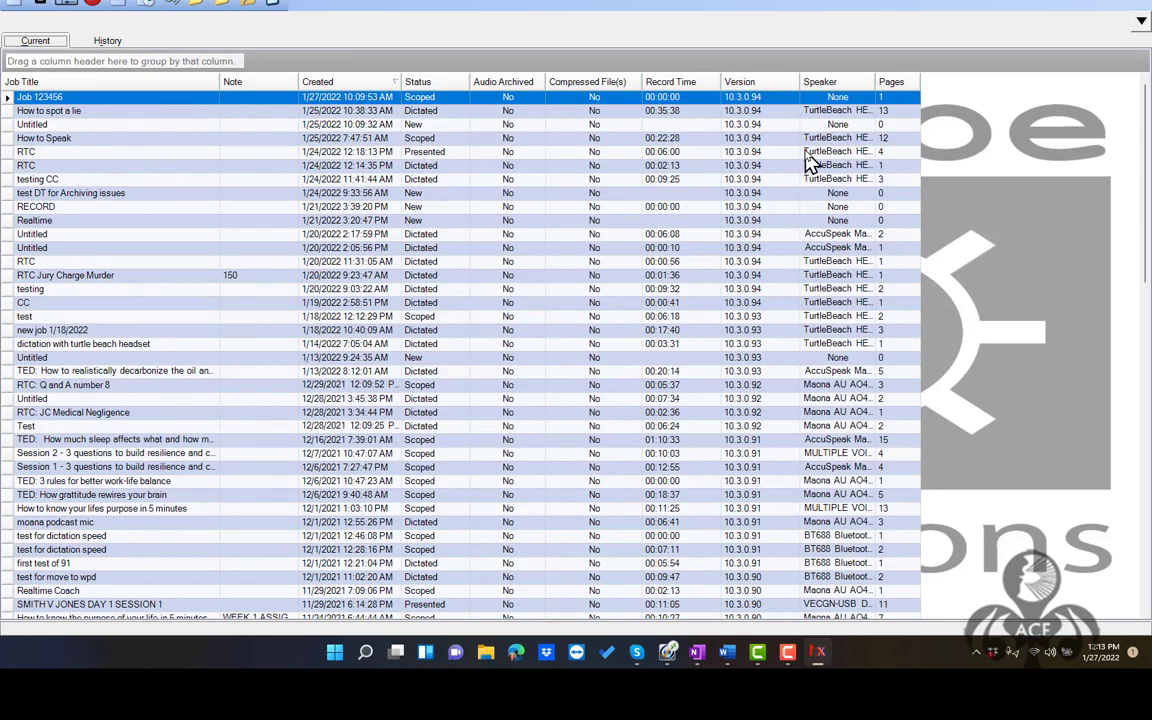